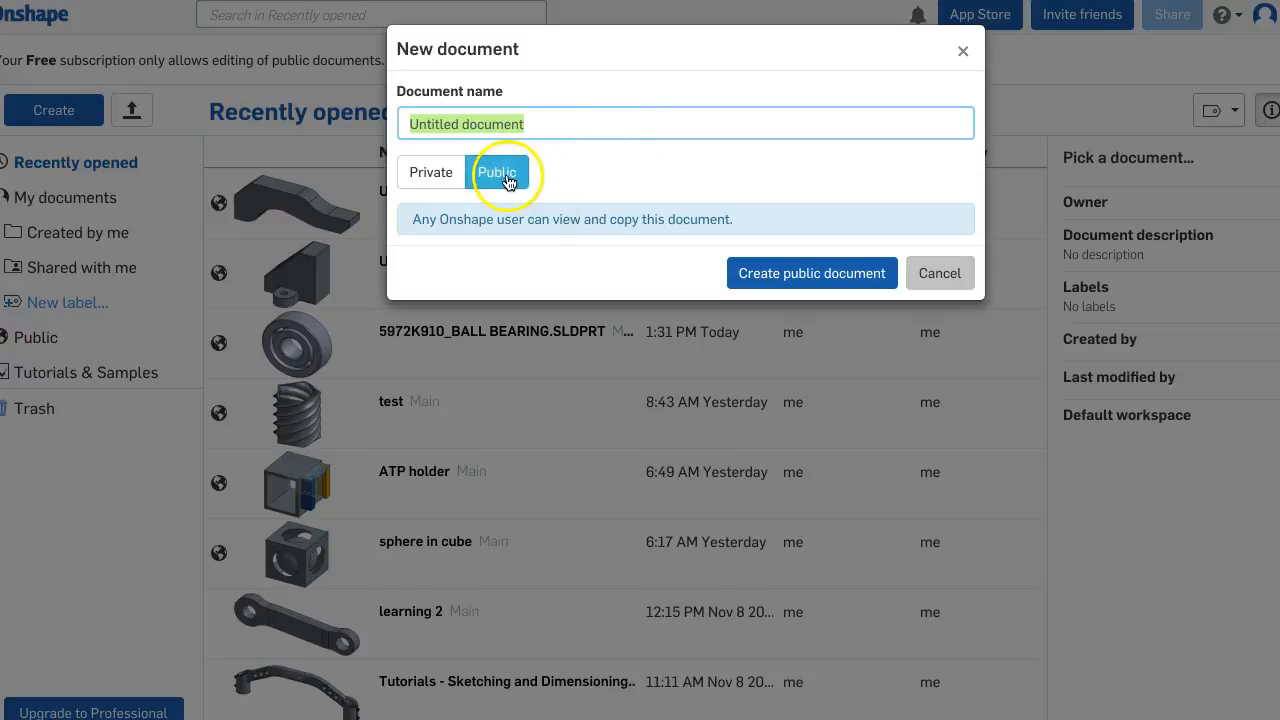
Create a new public document named "Box".
left_click(438, 174)
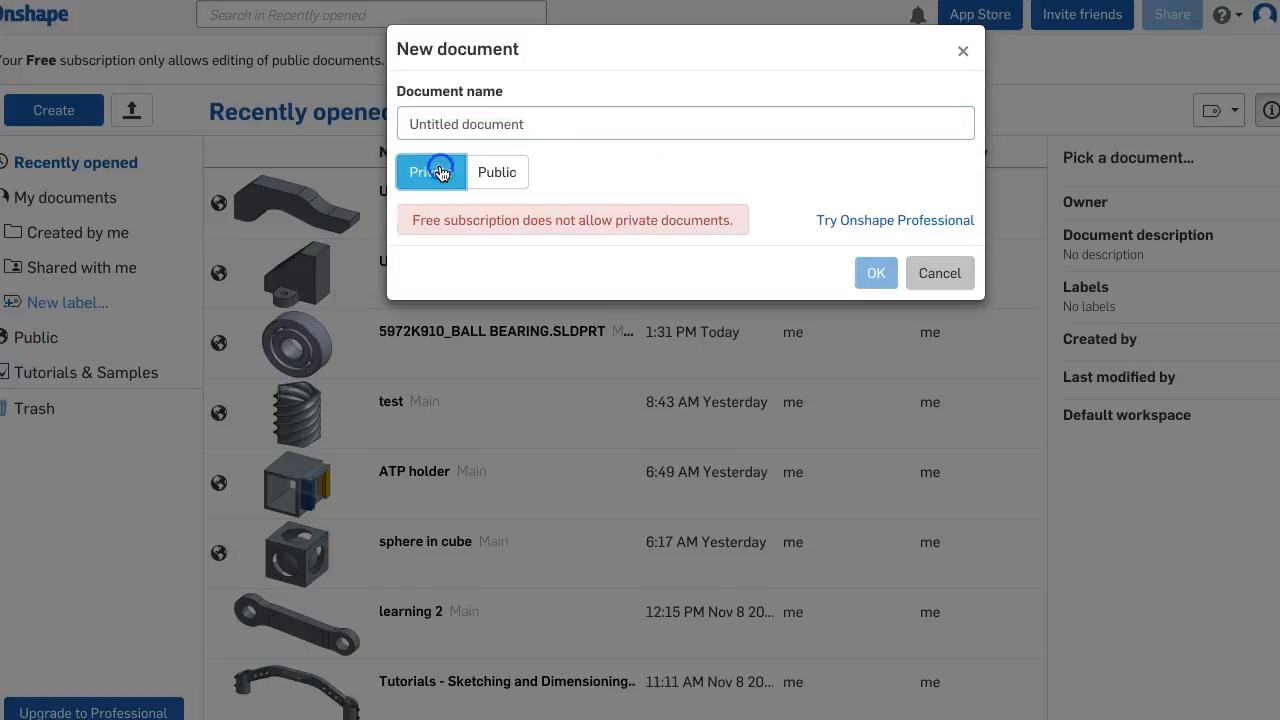
left_click(497, 175)
left_click(500, 124)
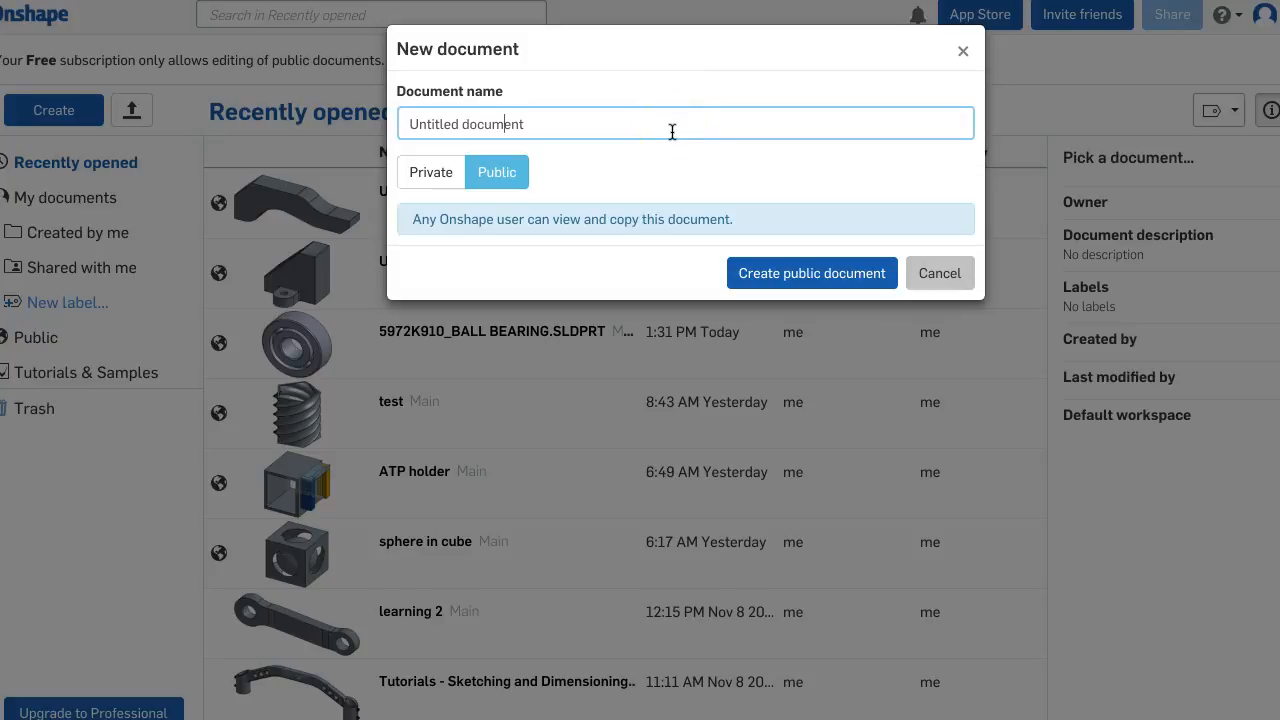
left_click_drag(672, 130, 355, 114)
type("Box")
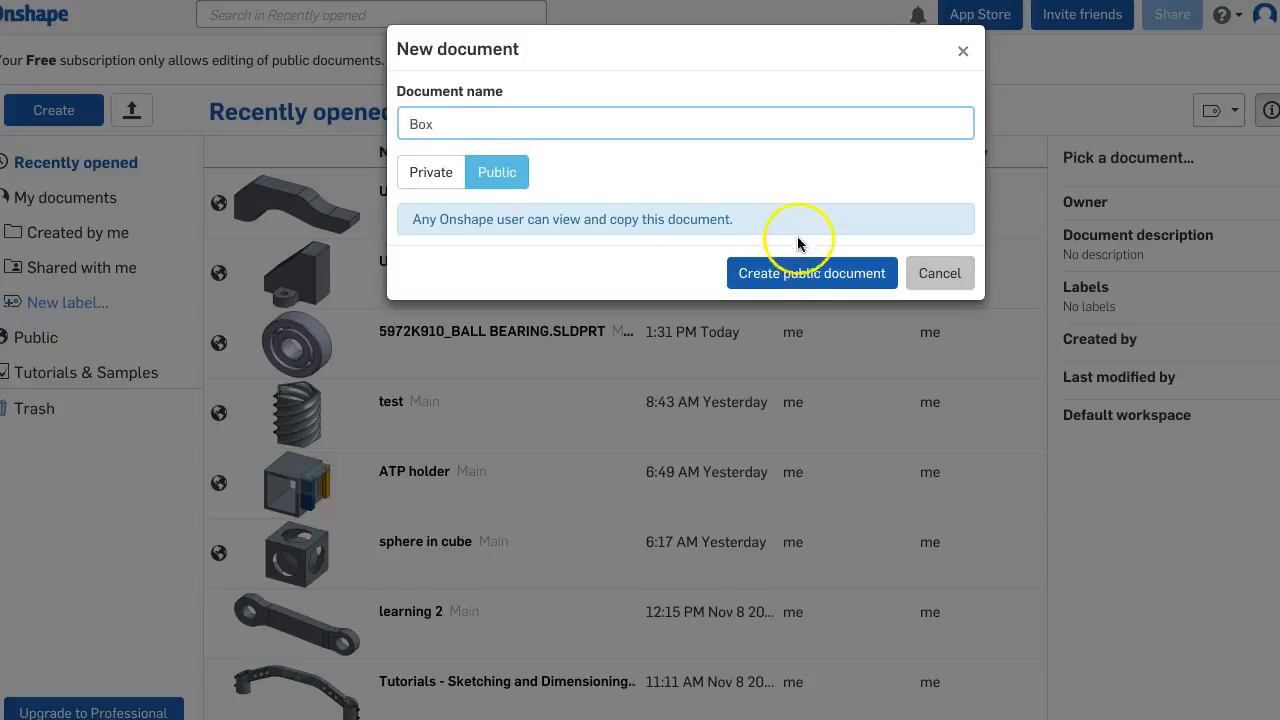
left_click(772, 275)
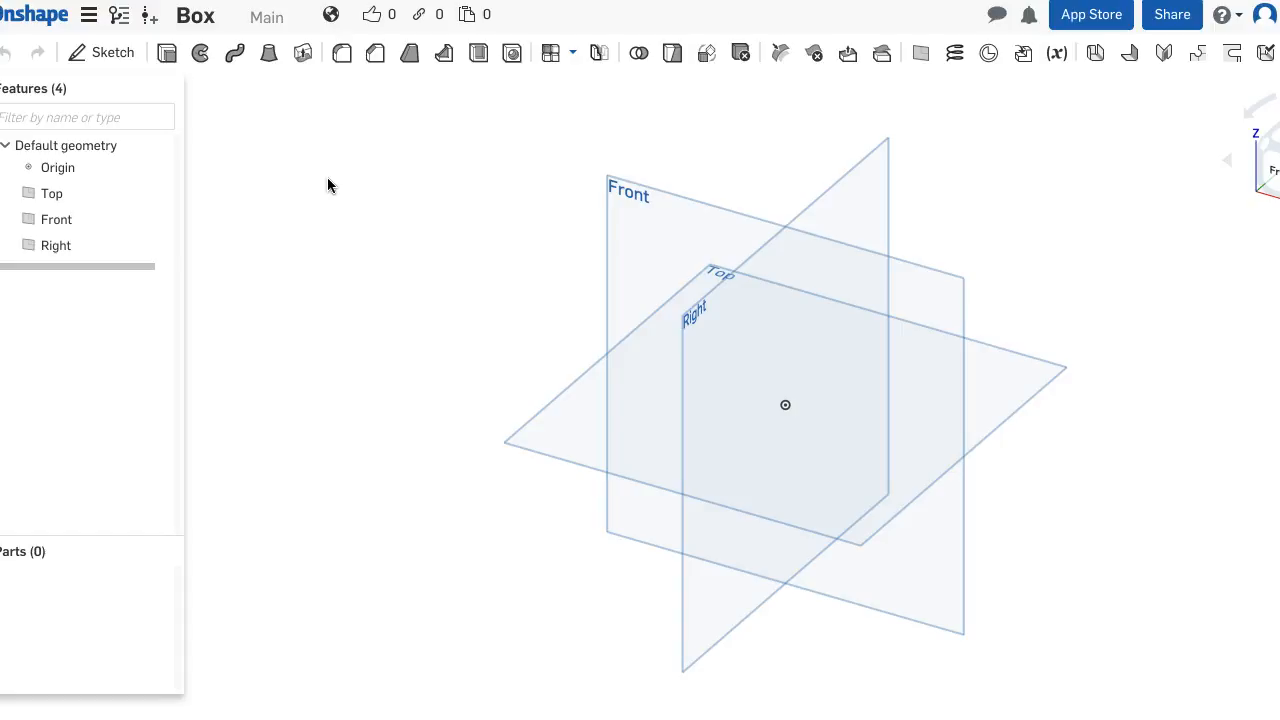
left_click(625, 226)
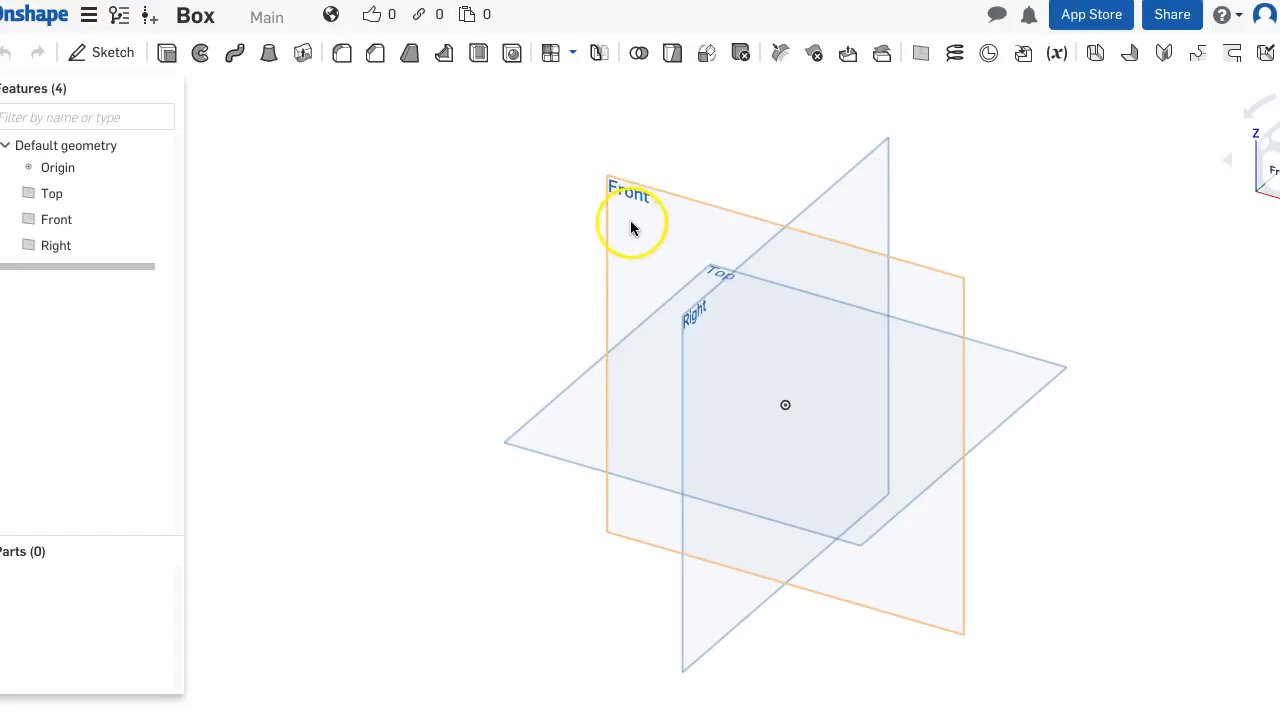
left_click(1138, 113)
left_click(630, 229)
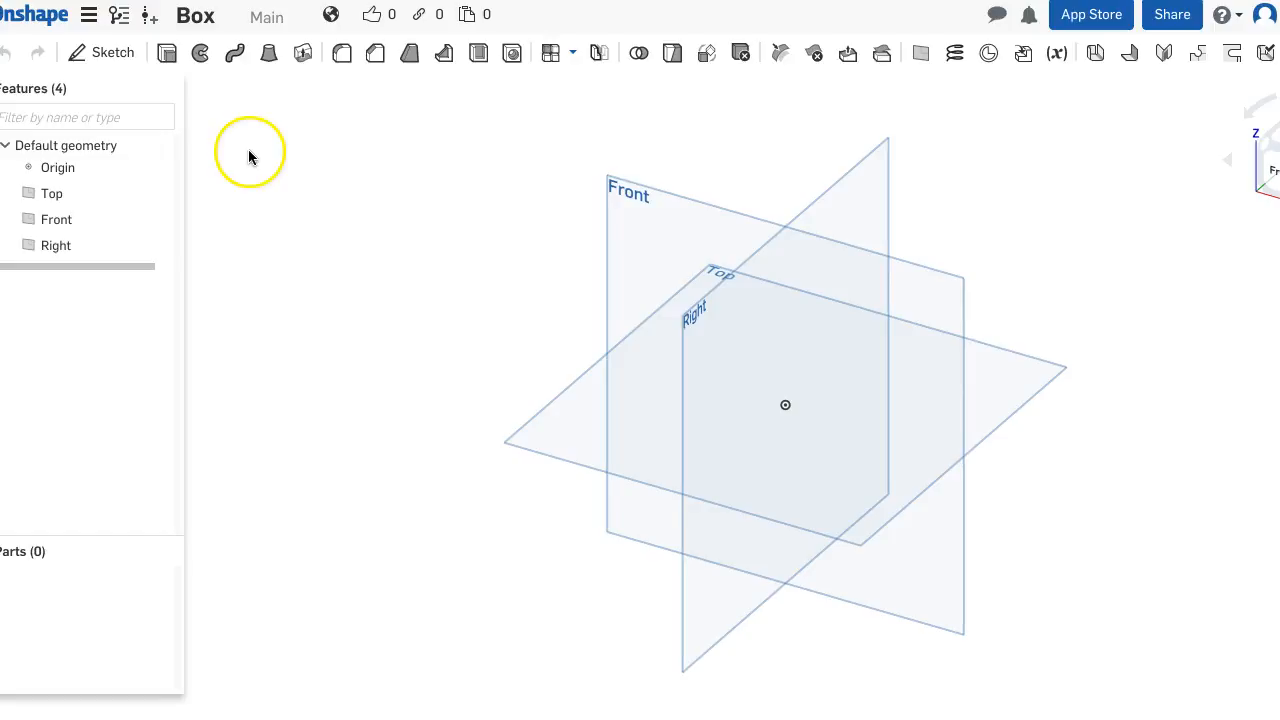
right_click_drag(240, 154, 340, 200)
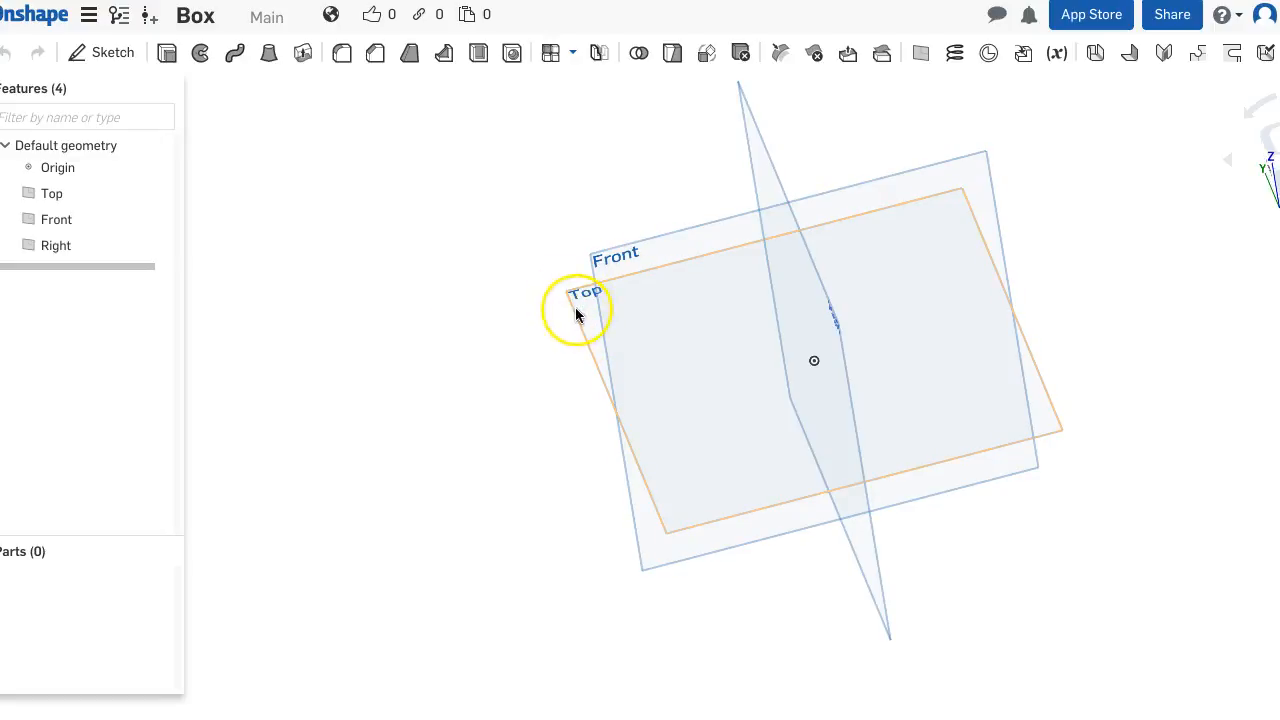
left_click(88, 56)
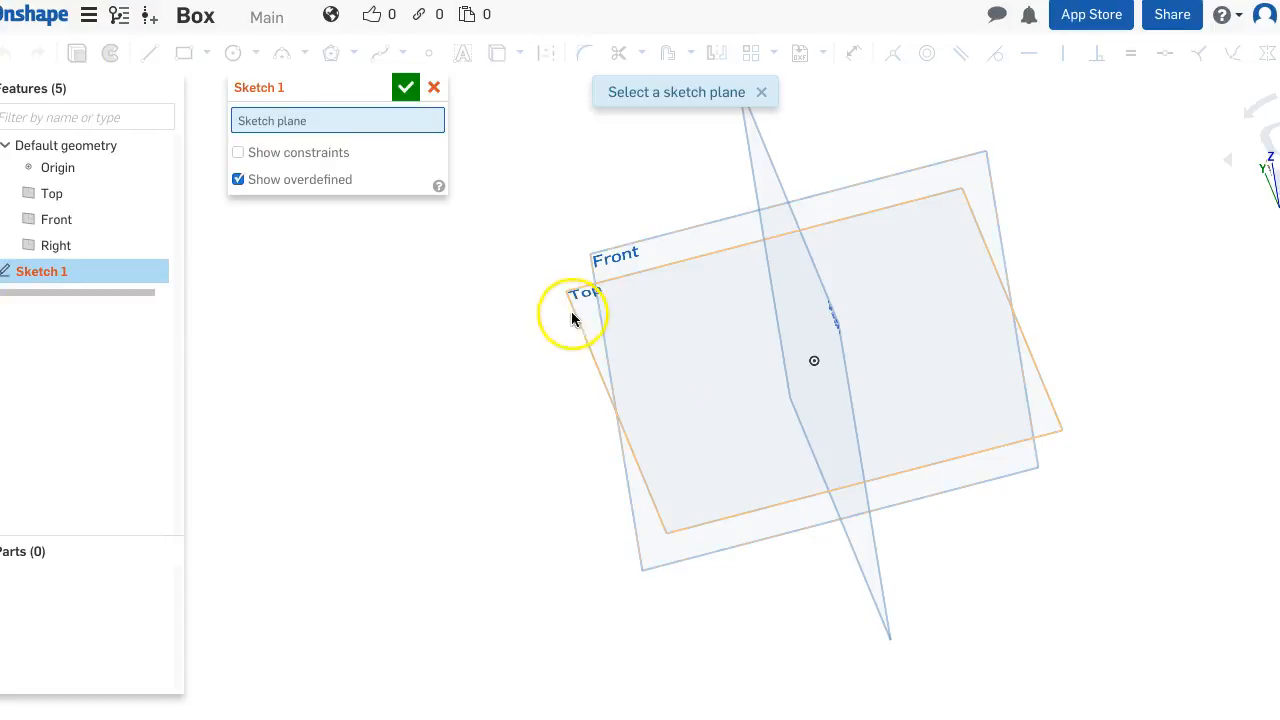
left_click(660, 266)
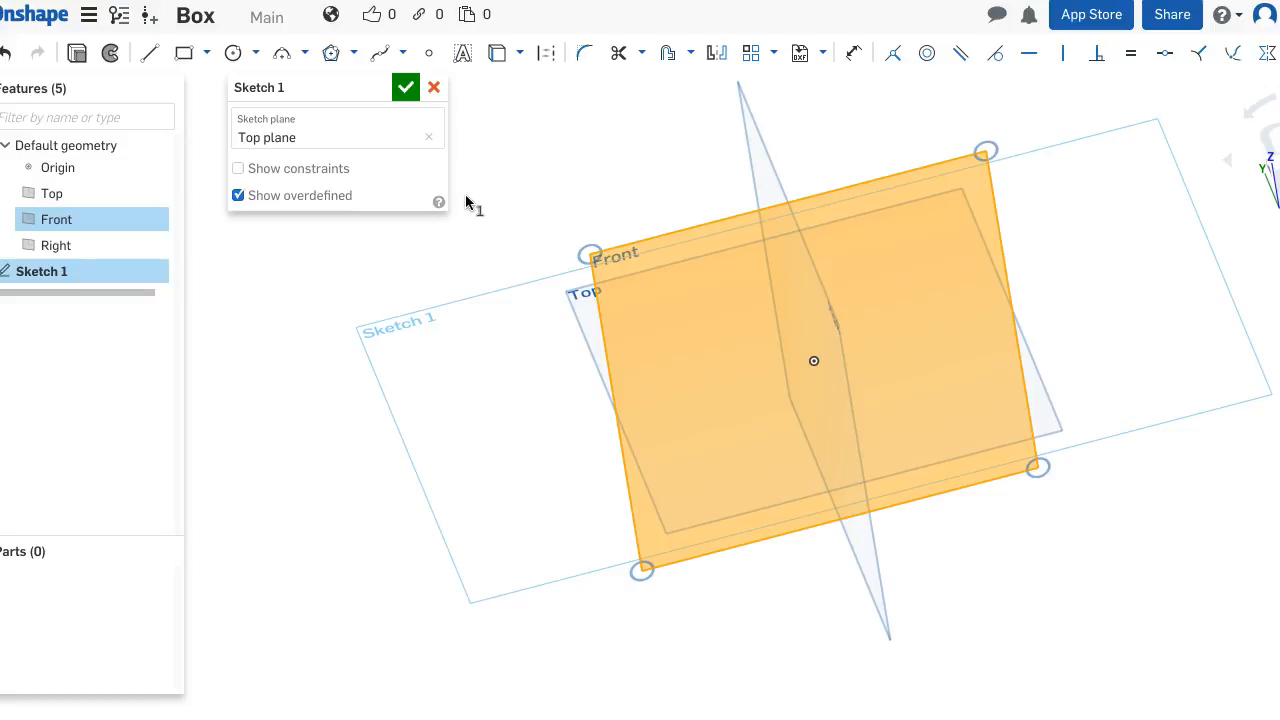
key("n")
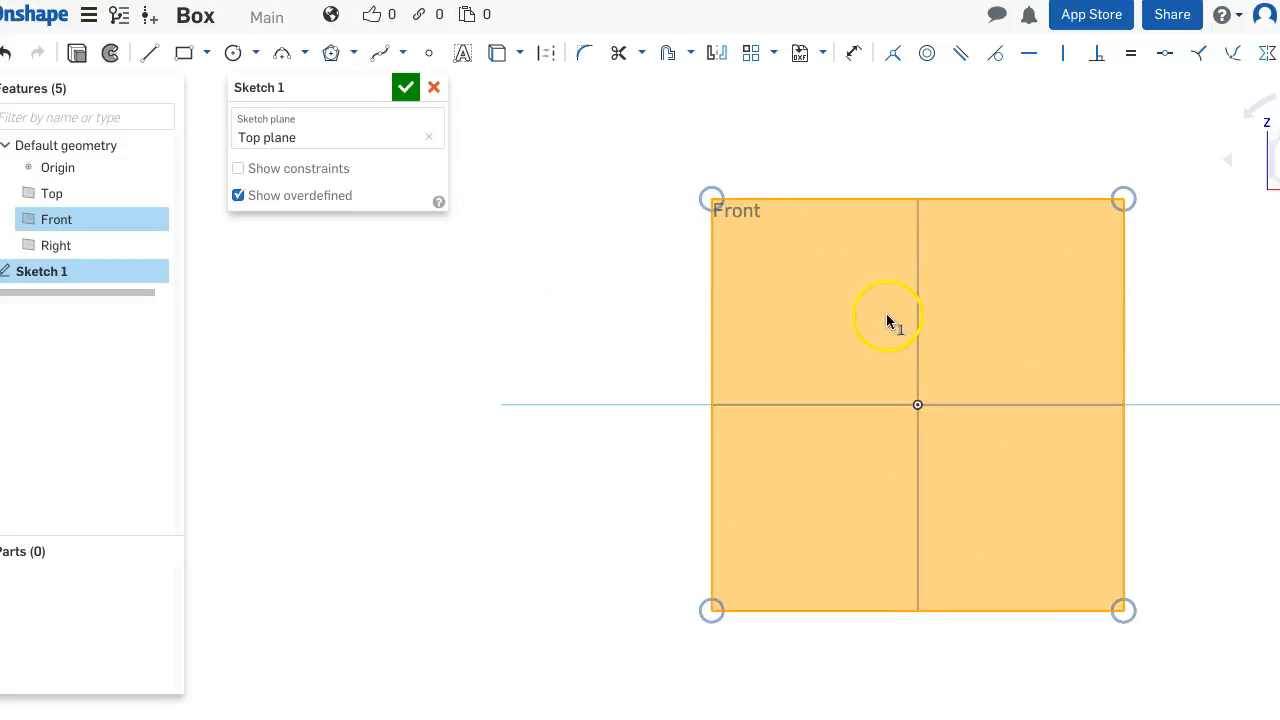
mouse_move(888, 332)
right_mouse_down()
mouse_move(820, 297)
mouse_move(506, 229)
mouse_move(610, 271)
right_mouse_up()
left_click(906, 237)
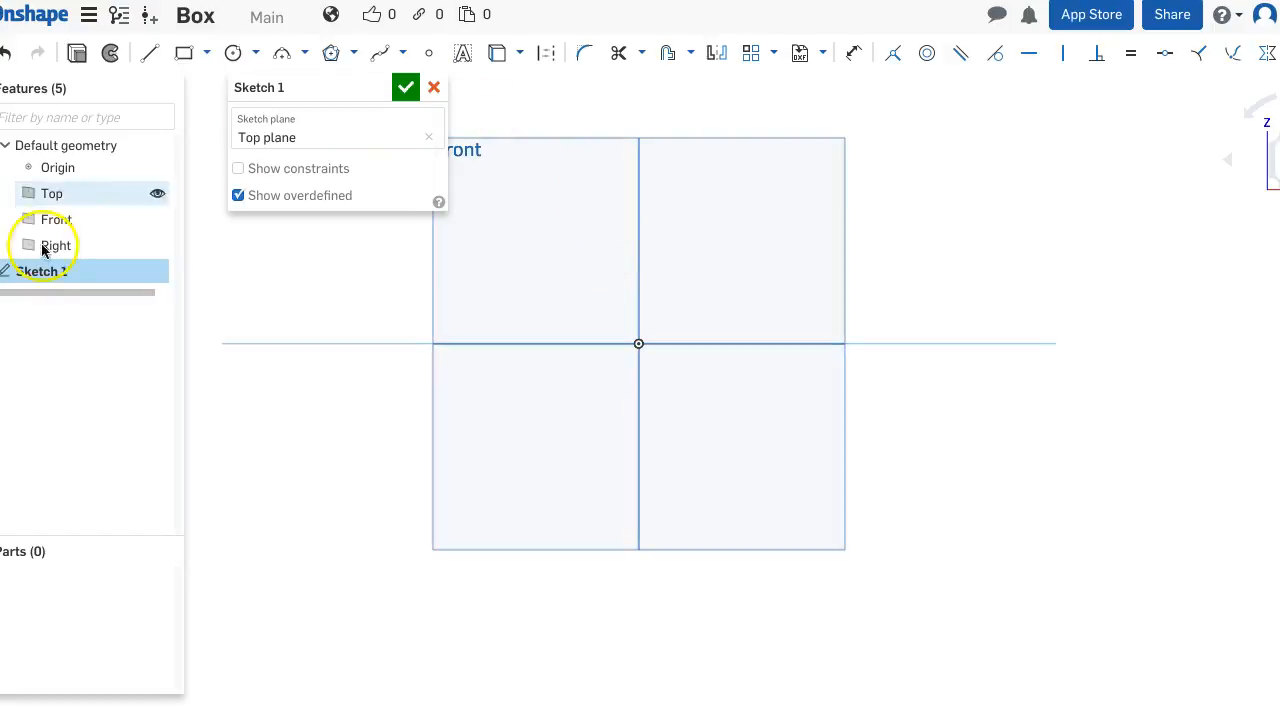
left_click(435, 87)
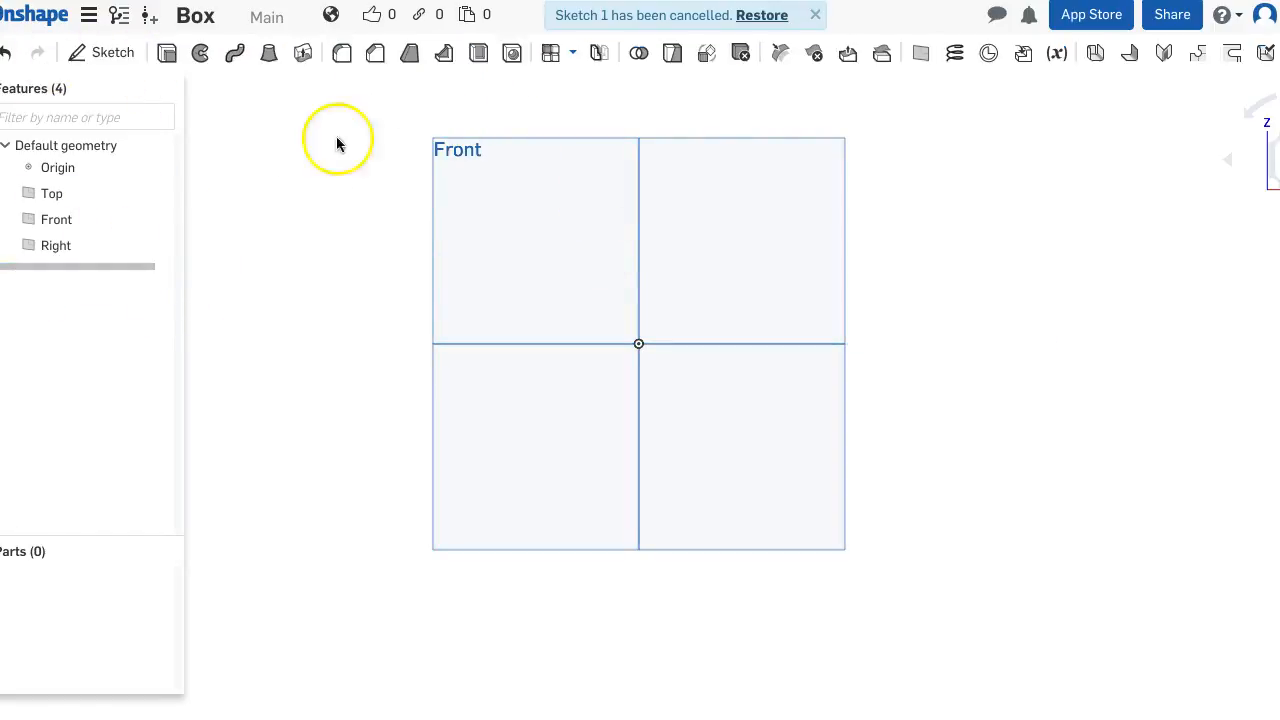
Start a sketch on the Front plane, clear the sketch dialog off the plane and view the plane straight on.
left_click(105, 52)
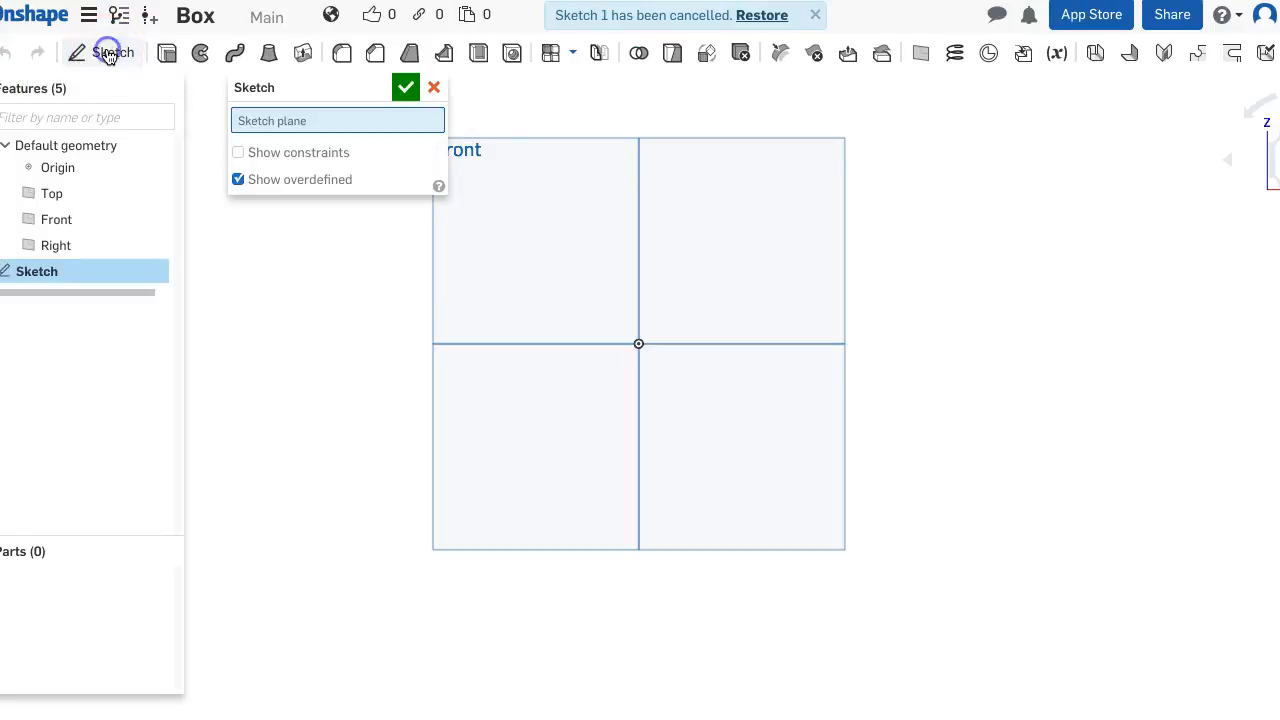
left_click(486, 205)
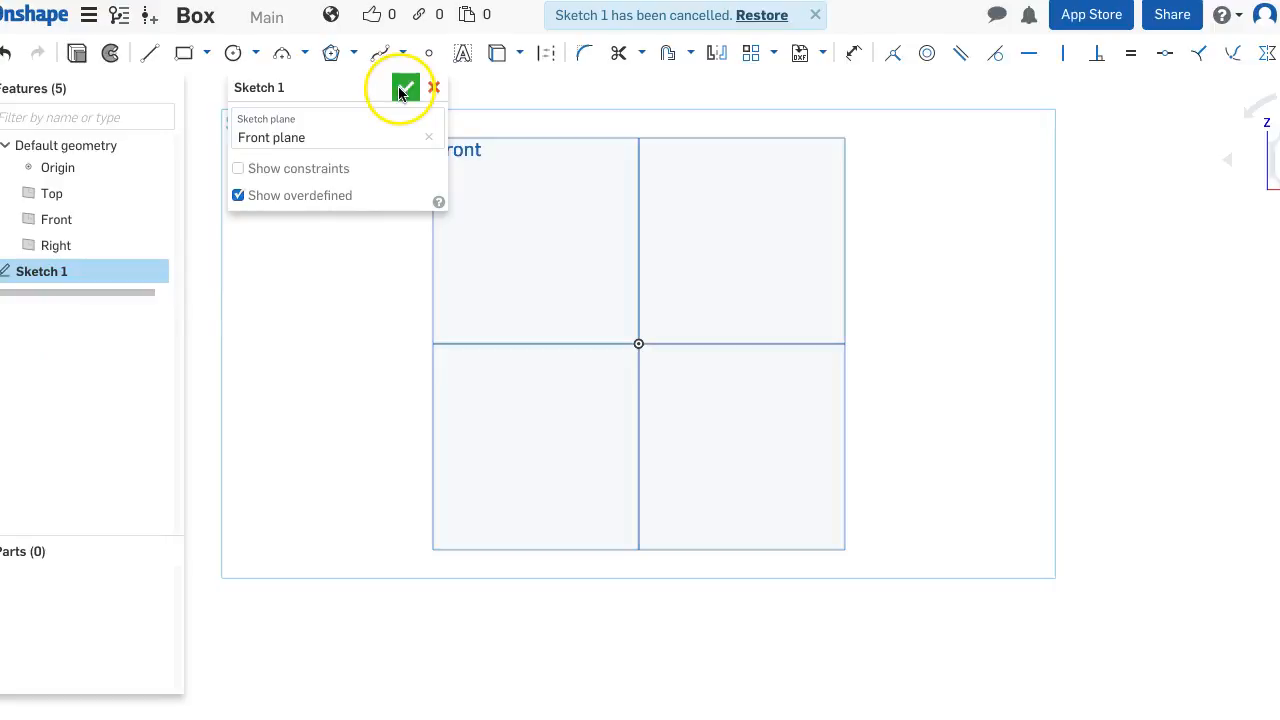
left_click_drag(294, 83, 268, 614)
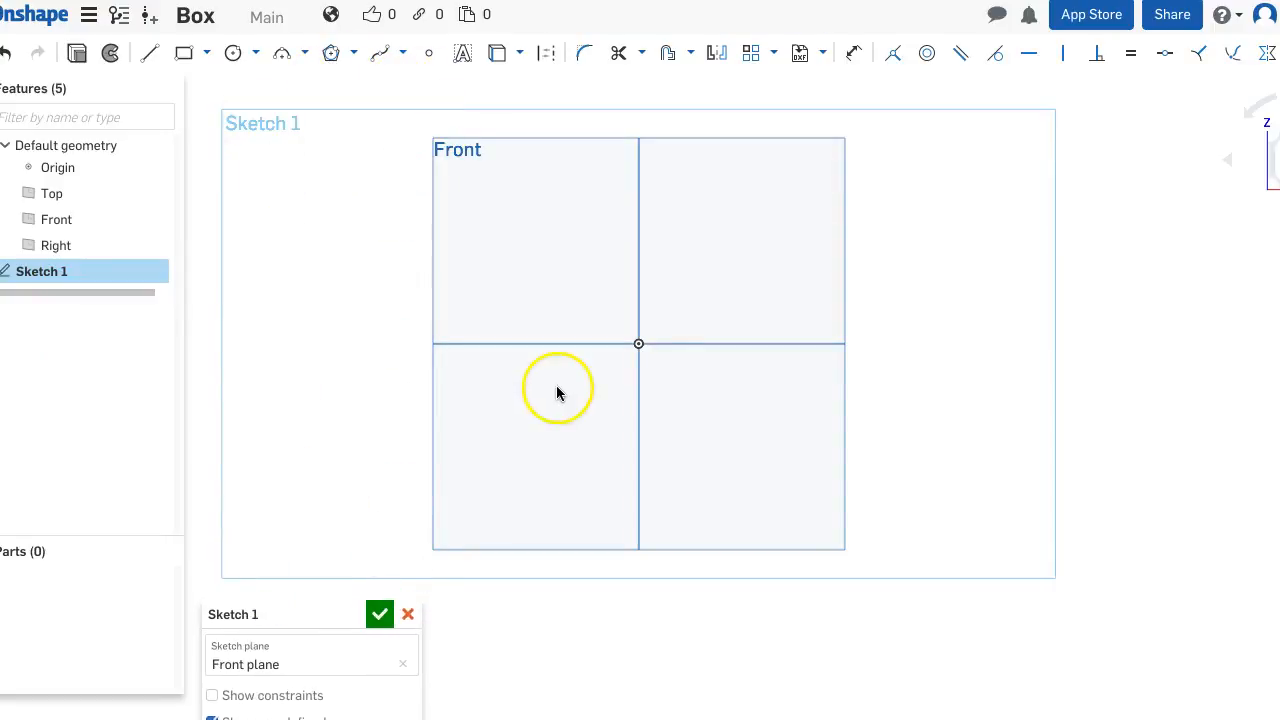
key("n")
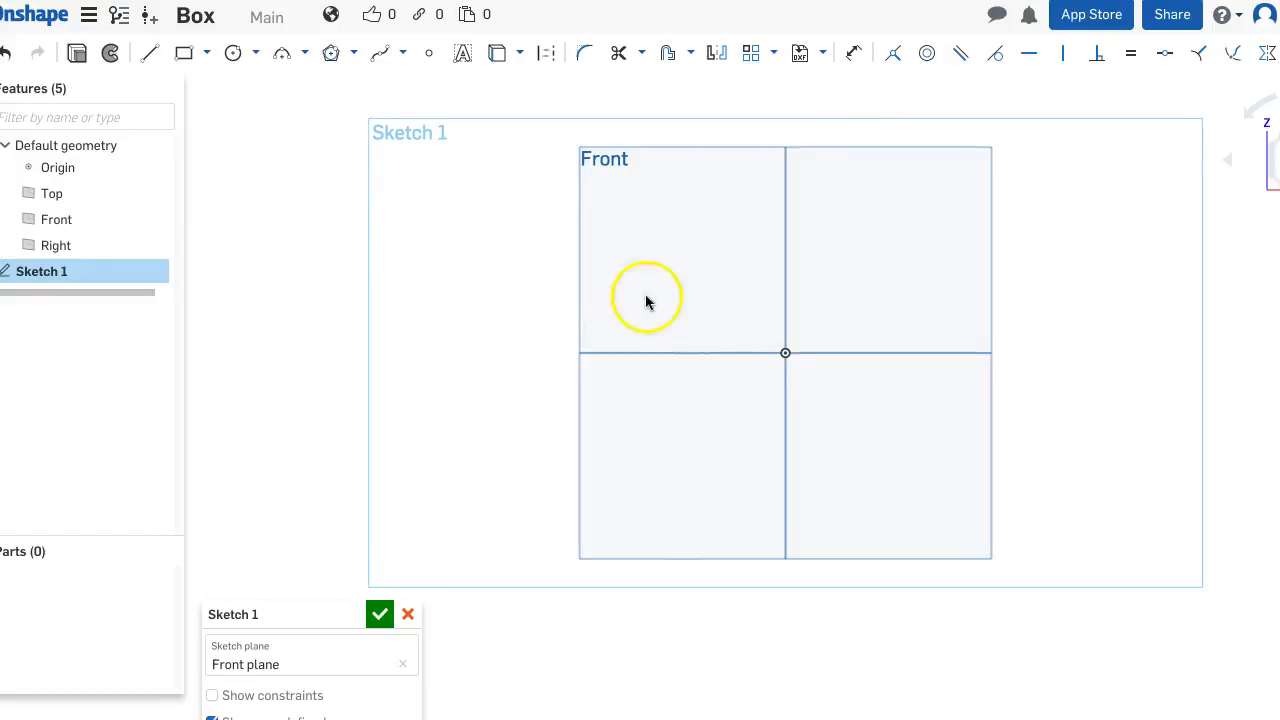
Draw a corner rectangle about 93 mm by 52 mm across the Front plane's side edge and undo it.
left_click(210, 54)
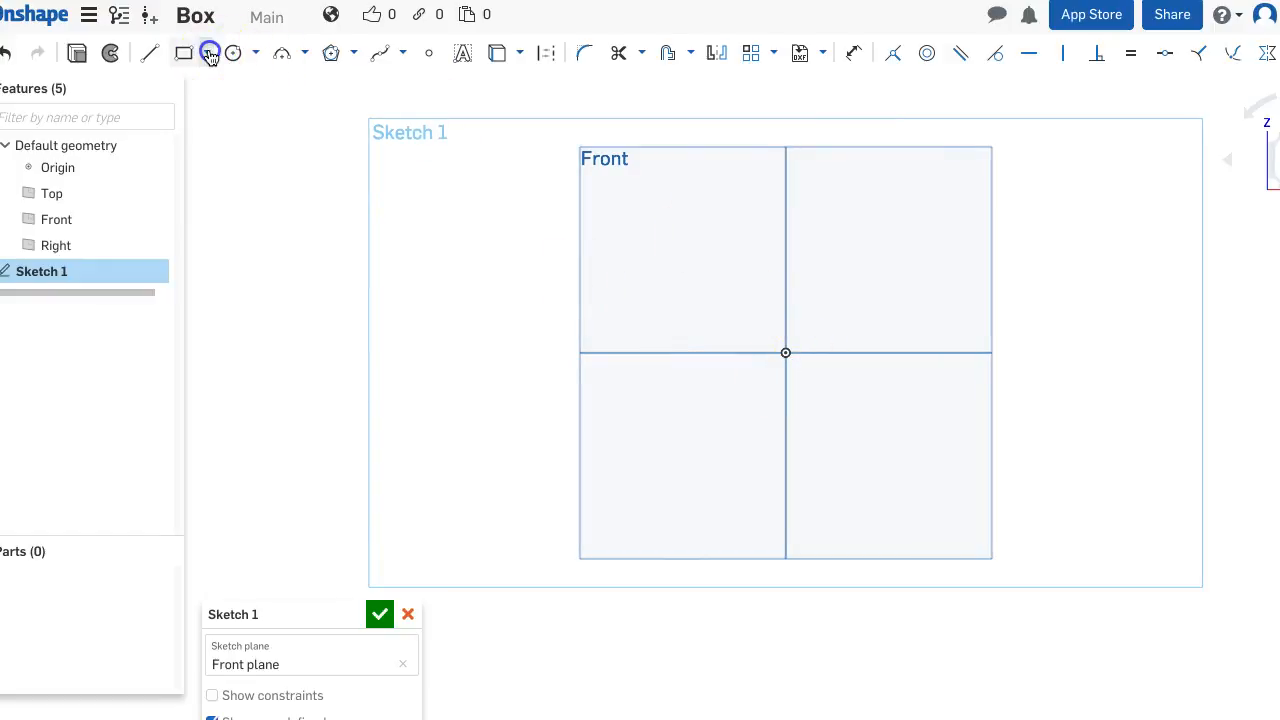
left_click(203, 84)
left_click(480, 246)
left_click(737, 389)
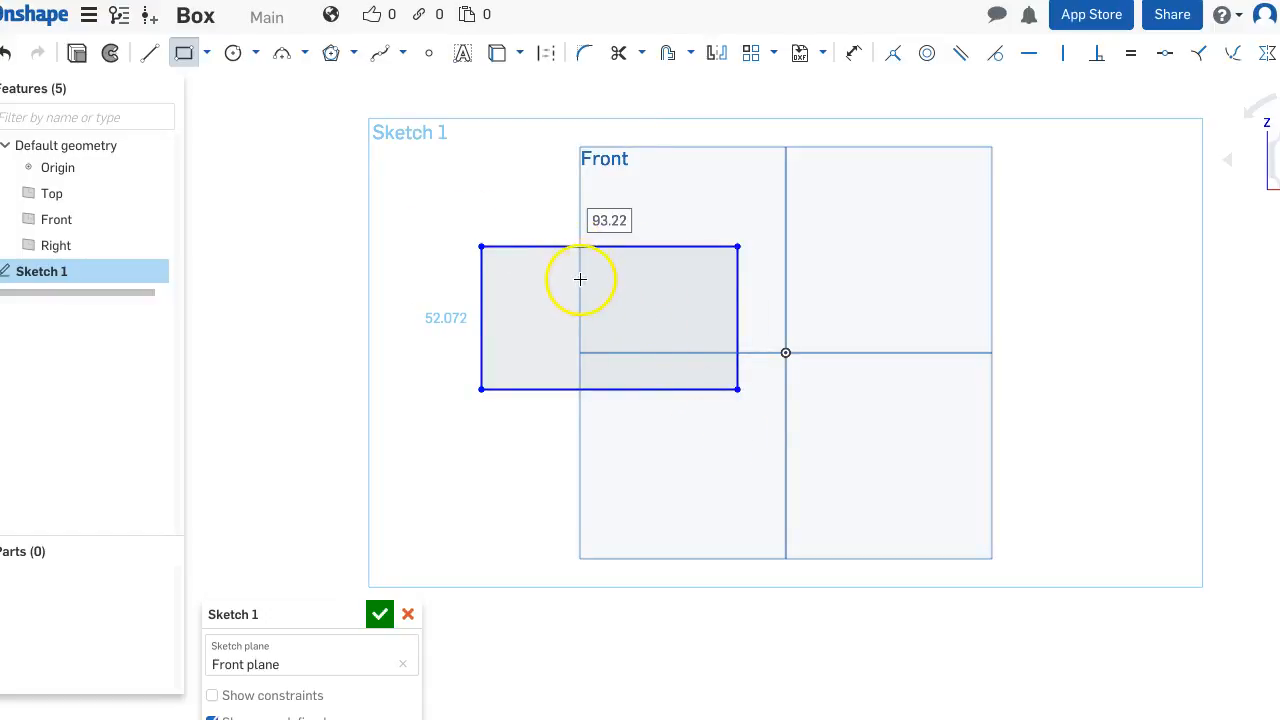
key("ctrl+z")
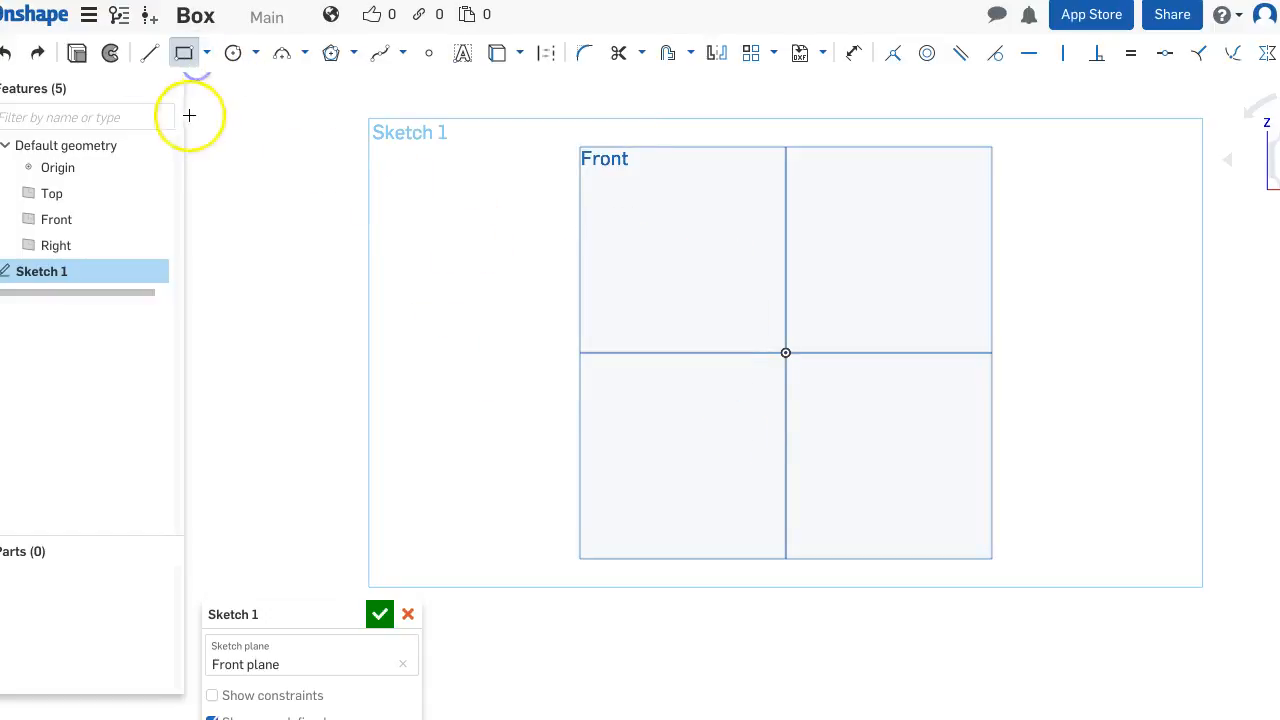
Draw a center-point rectangle about 171 mm wide on the origin and stretch its height to about 82 mm.
left_click(206, 53)
left_click(194, 111)
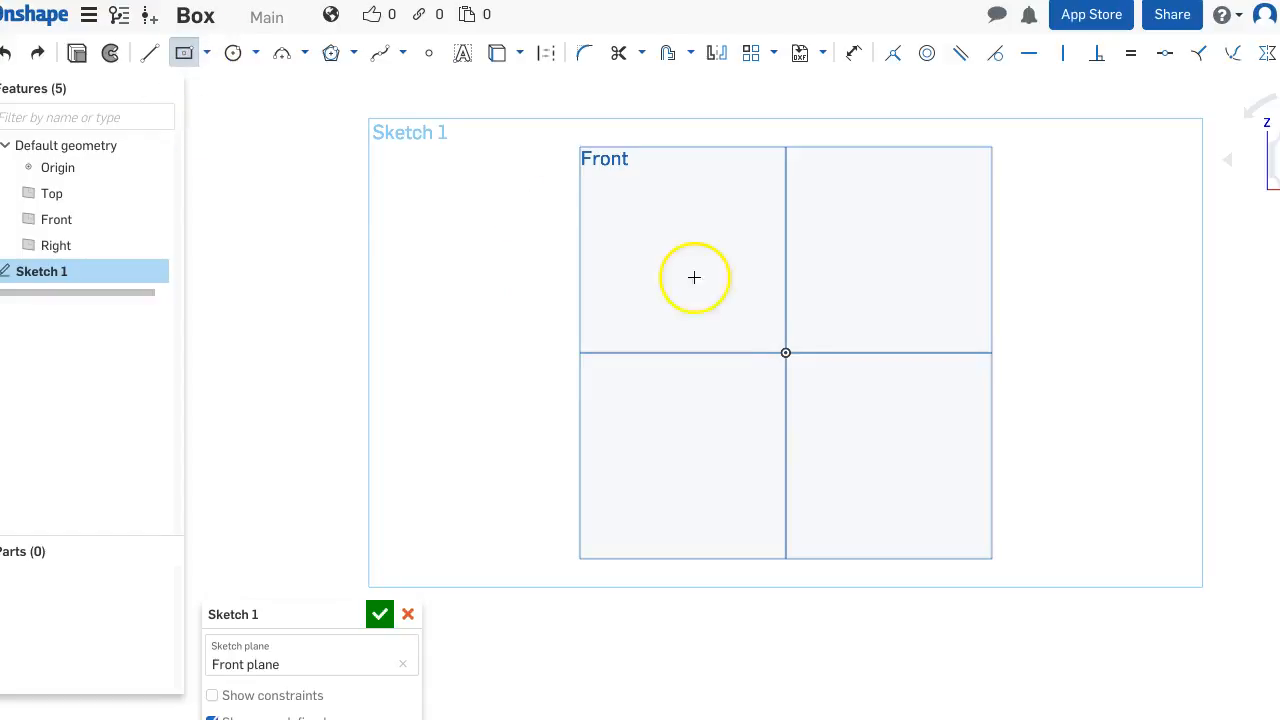
left_click(785, 353)
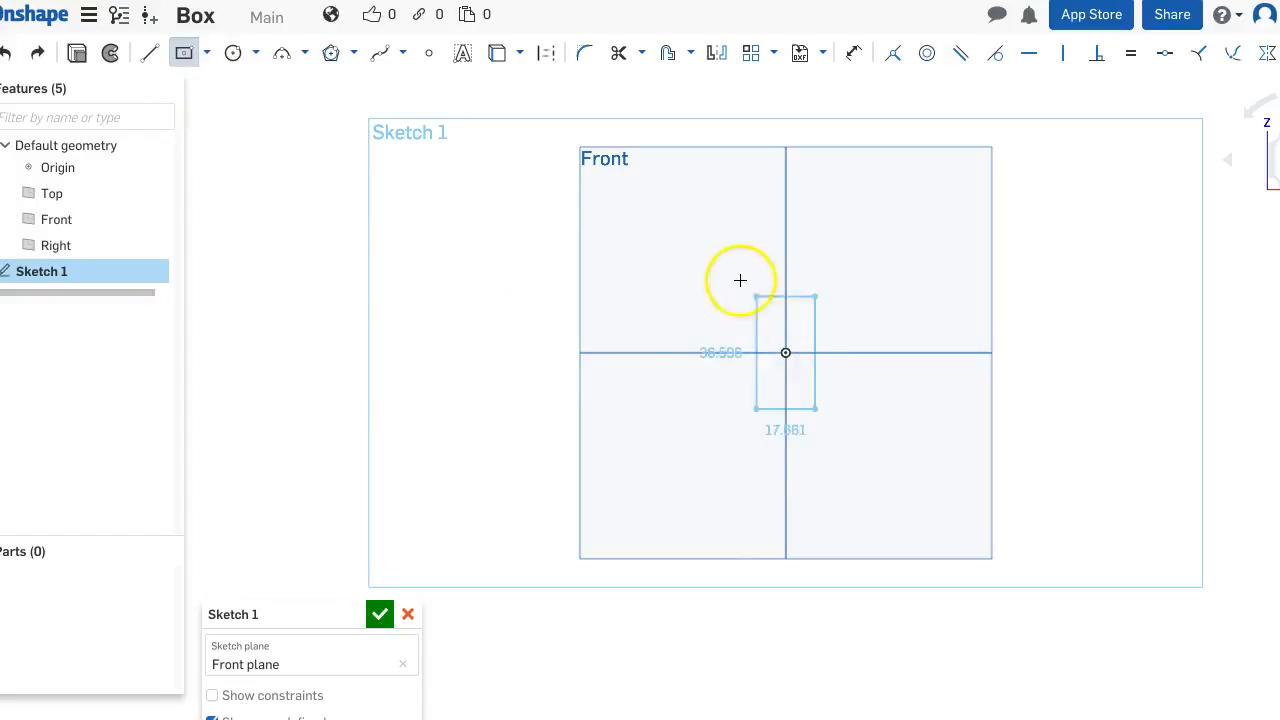
left_click(551, 250)
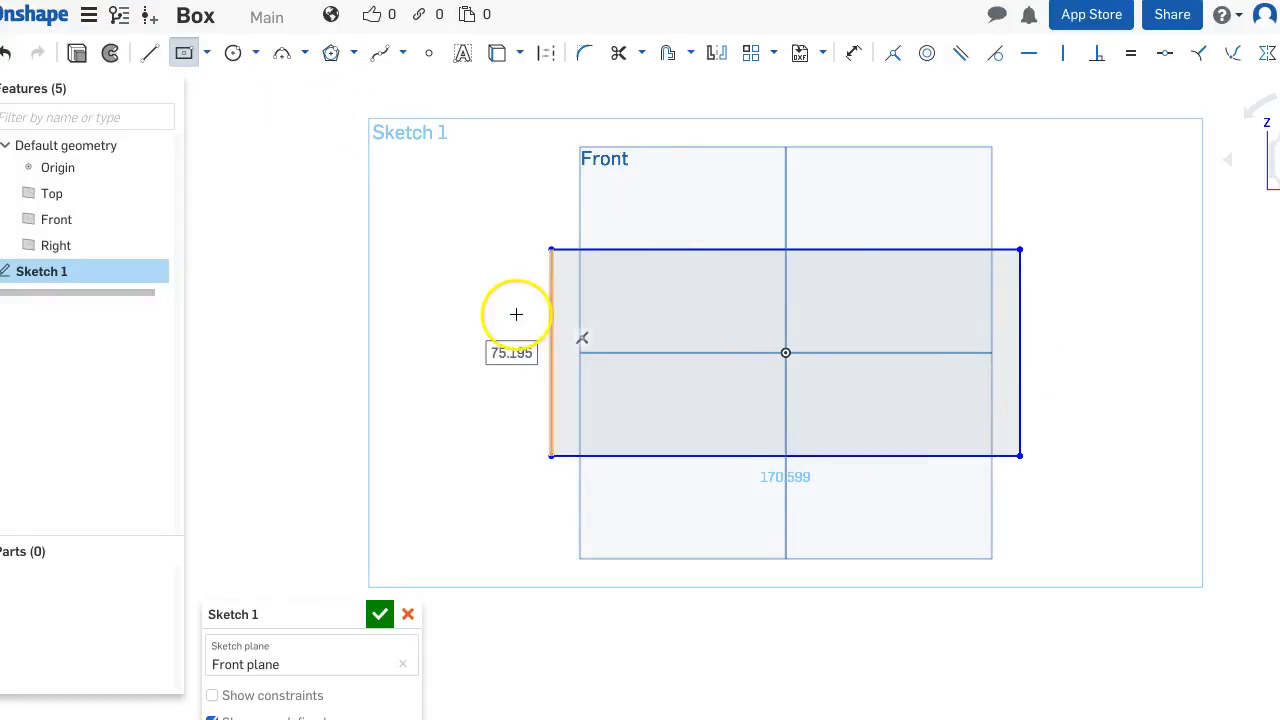
key("Escape")
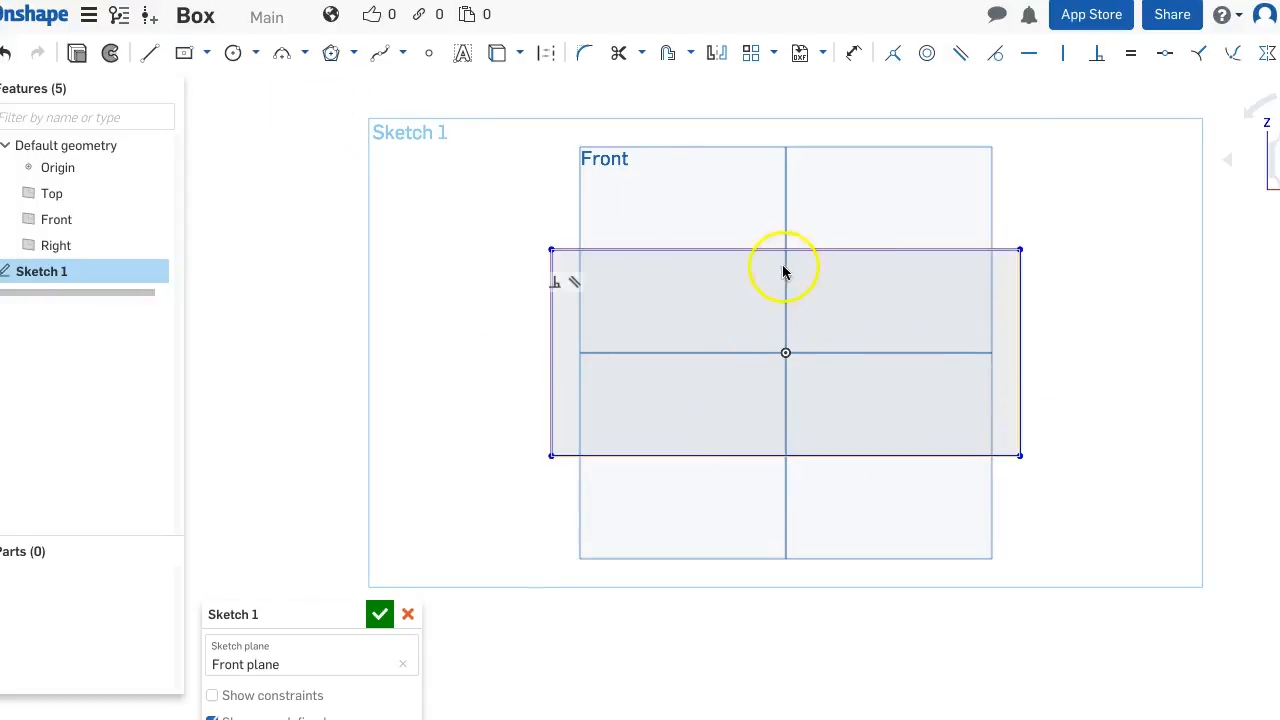
double_click(766, 247)
left_click_drag(770, 236, 819, 240)
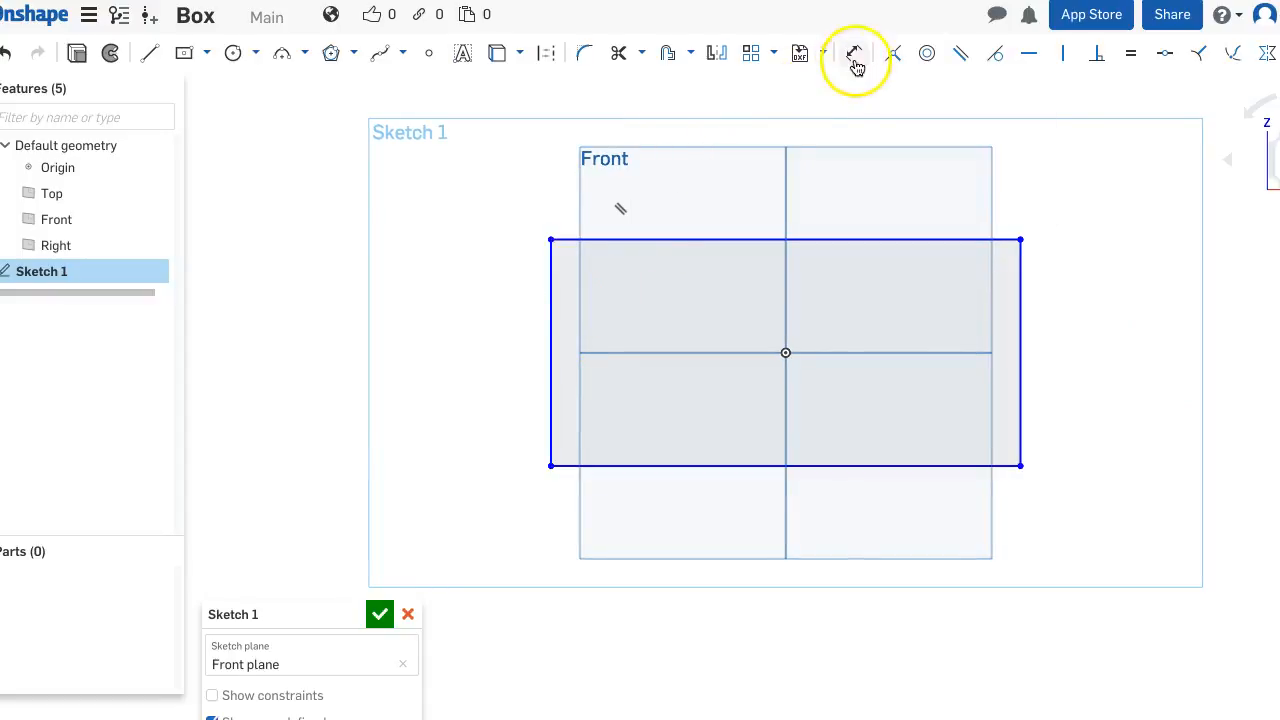
Dimension the rectangle's height between its two horizontal edges as 45 mm.
left_click(855, 53)
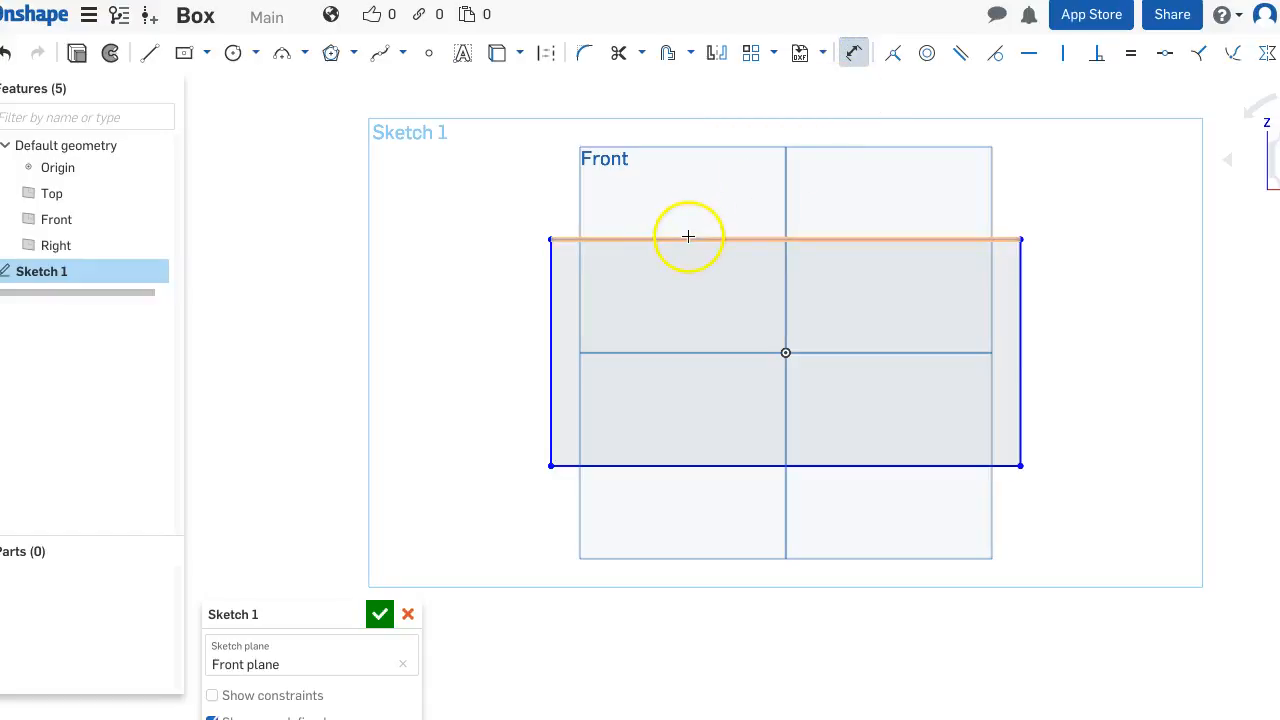
left_click(625, 240)
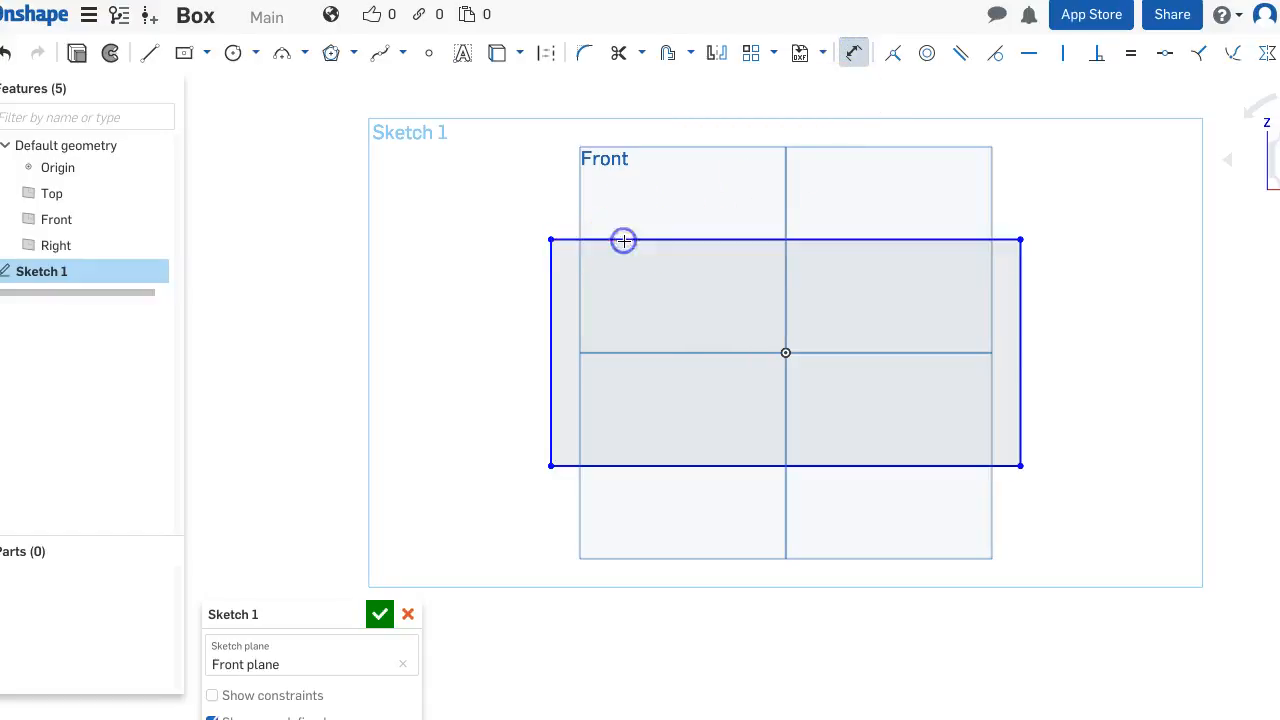
left_click(631, 465)
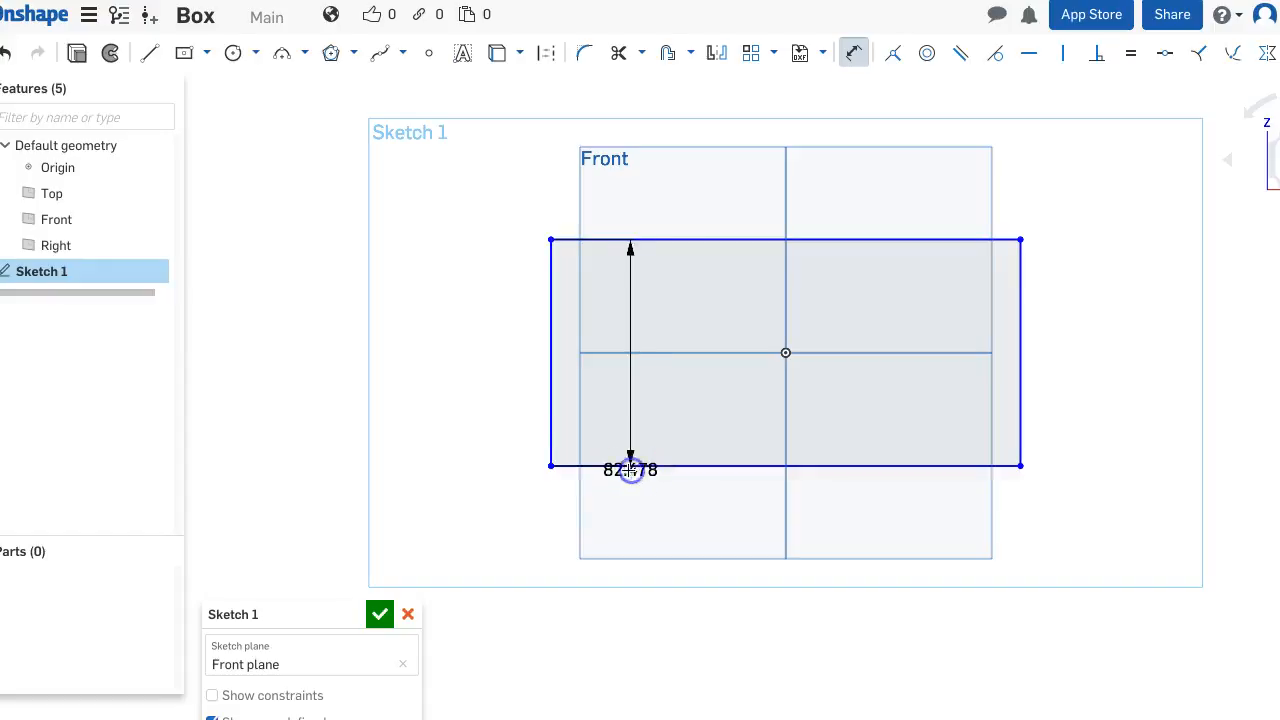
left_click(401, 378)
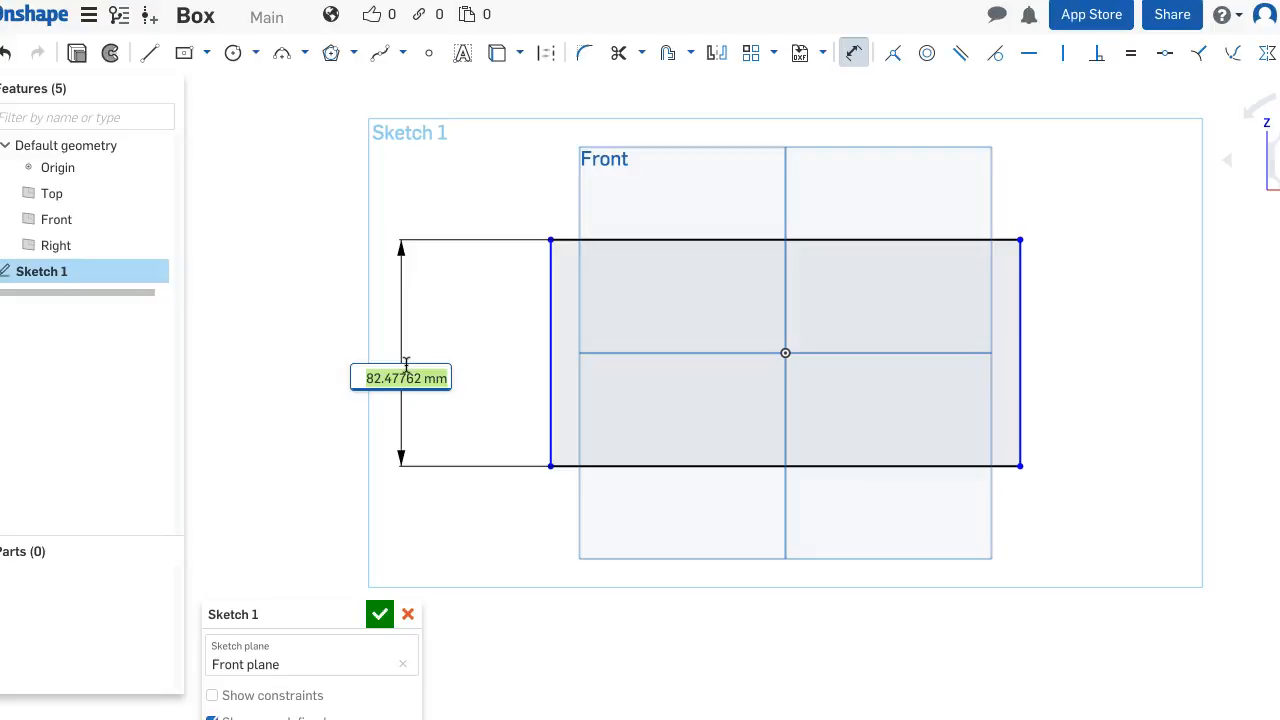
type("45")
key("Return")
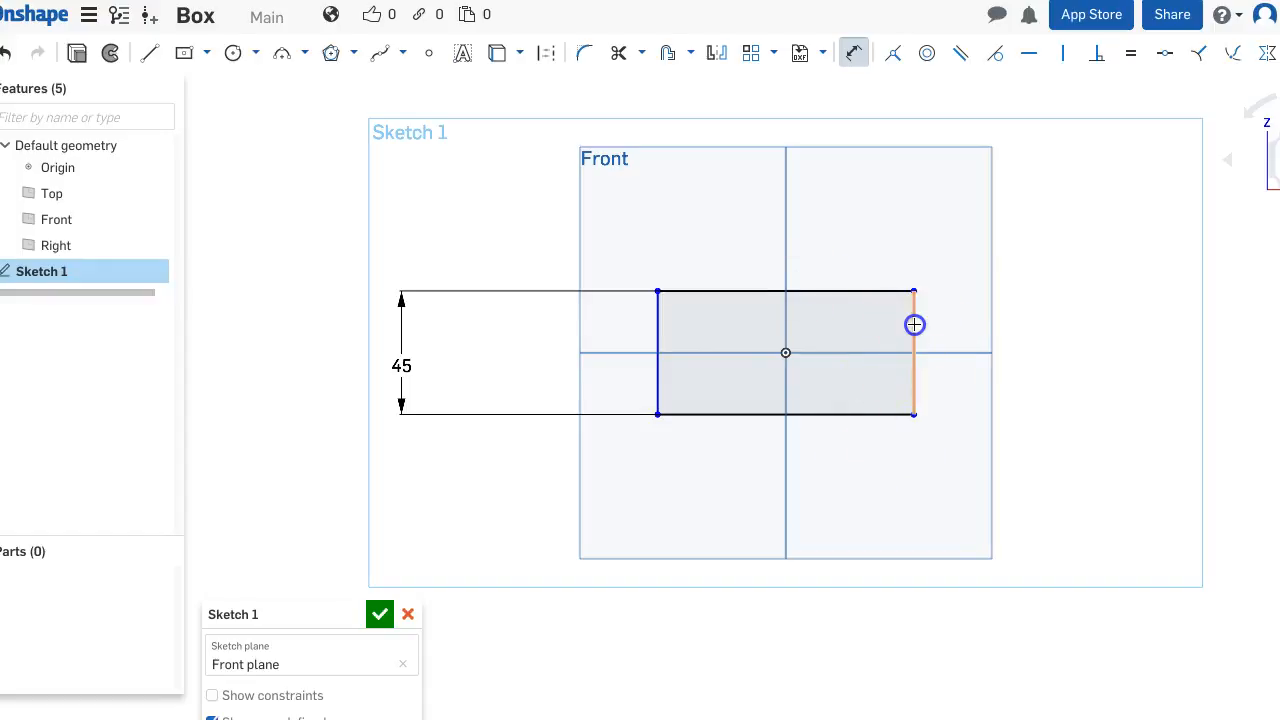
Dimension the rectangle's width between its two vertical edges as 60 mm.
left_click(708, 327)
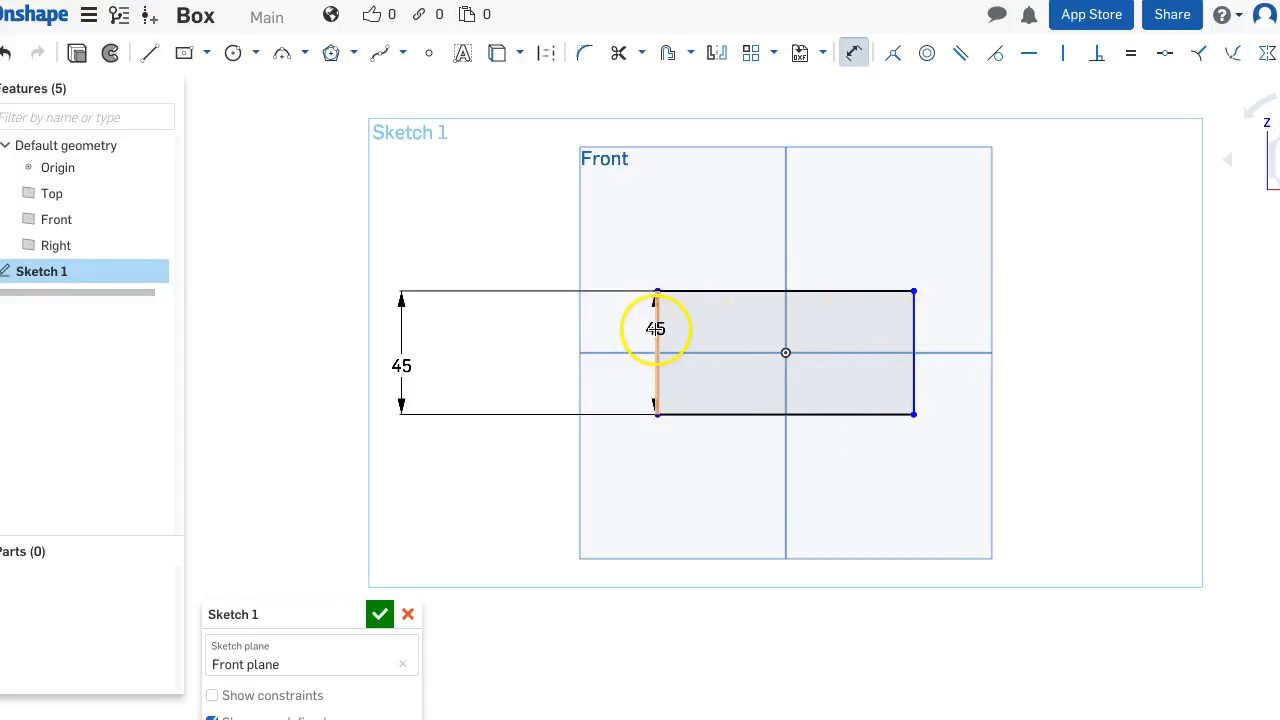
left_click(655, 329)
left_click(731, 172)
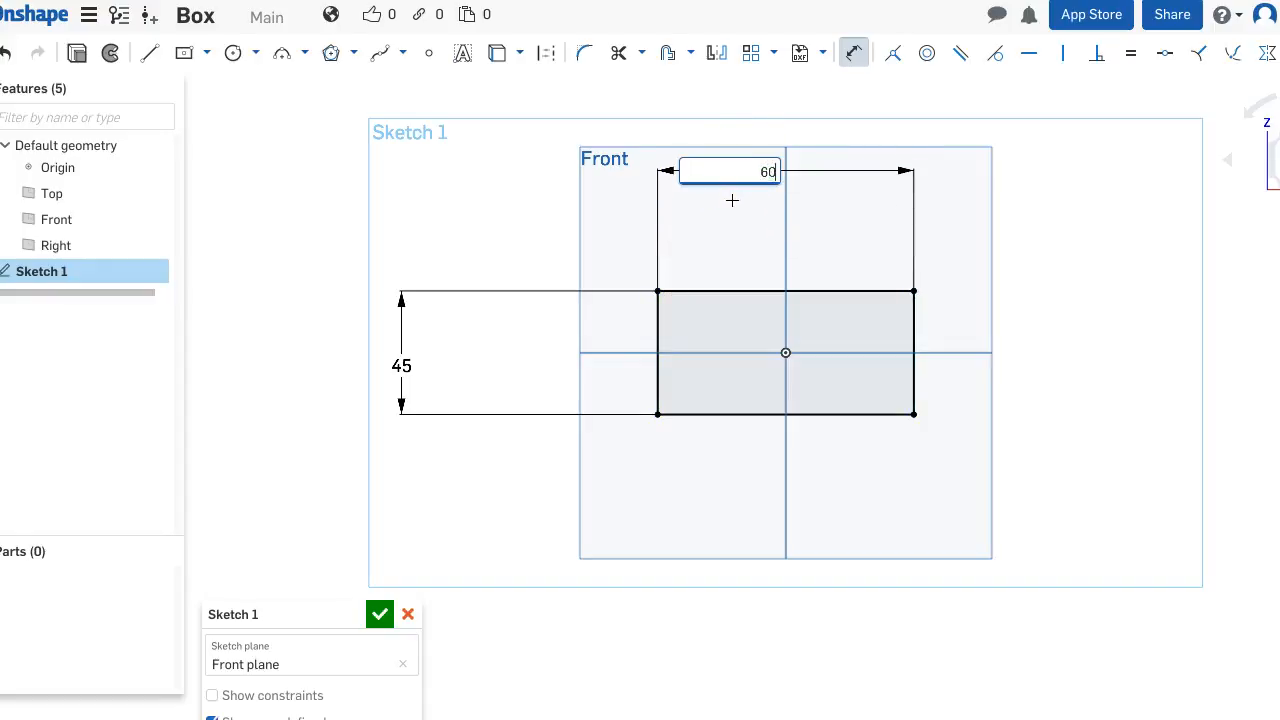
type("60")
left_click(734, 203)
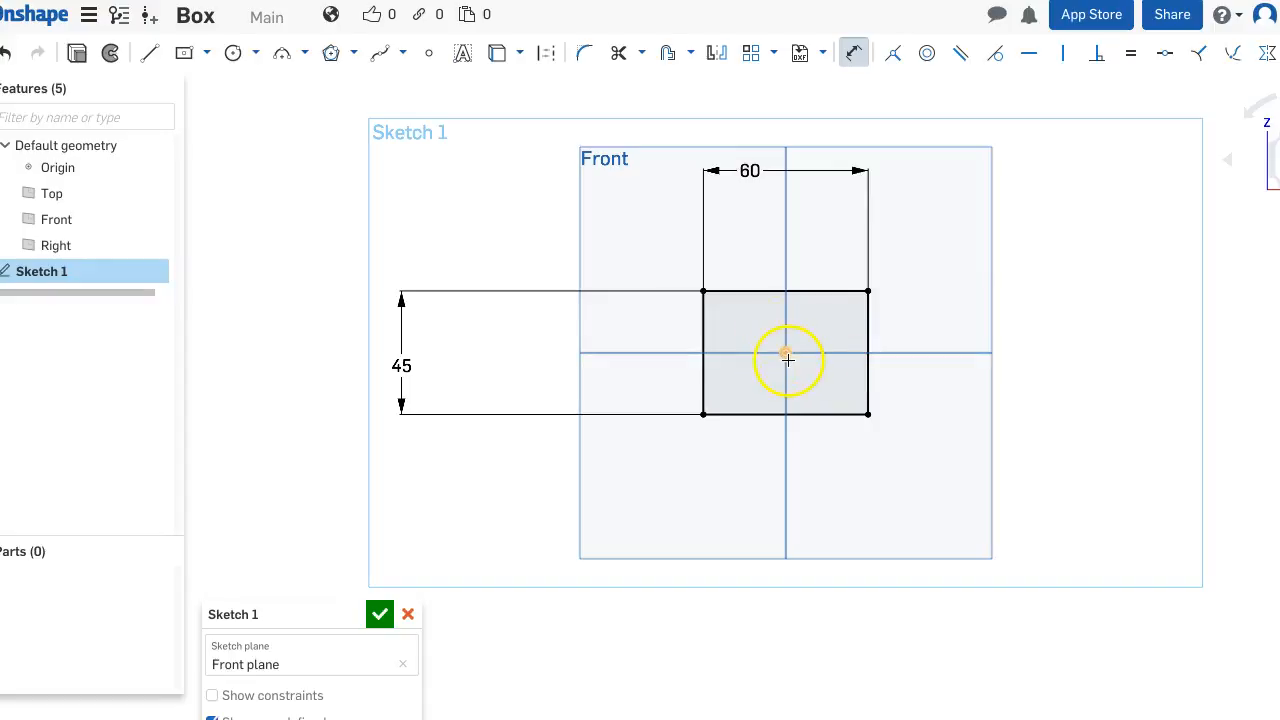
Try to add a 15 mm dimension from the origin to the rectangle's right edge.
left_click(865, 337)
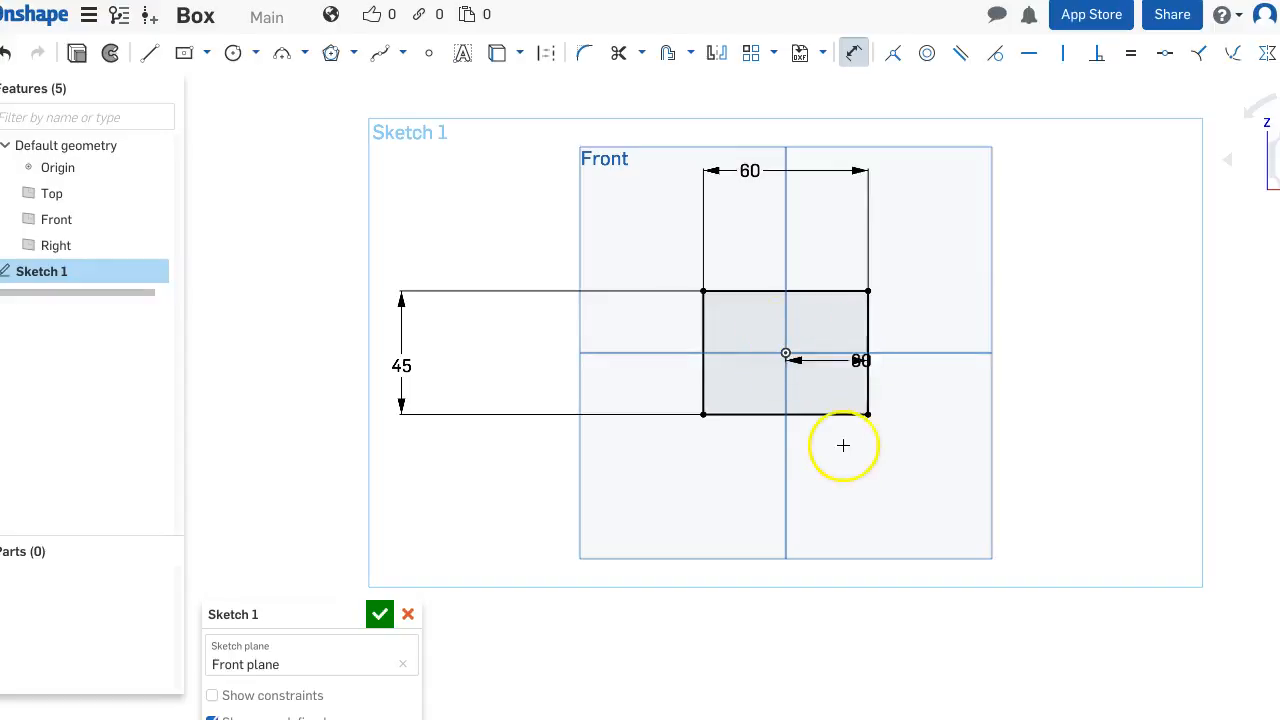
left_click(828, 534)
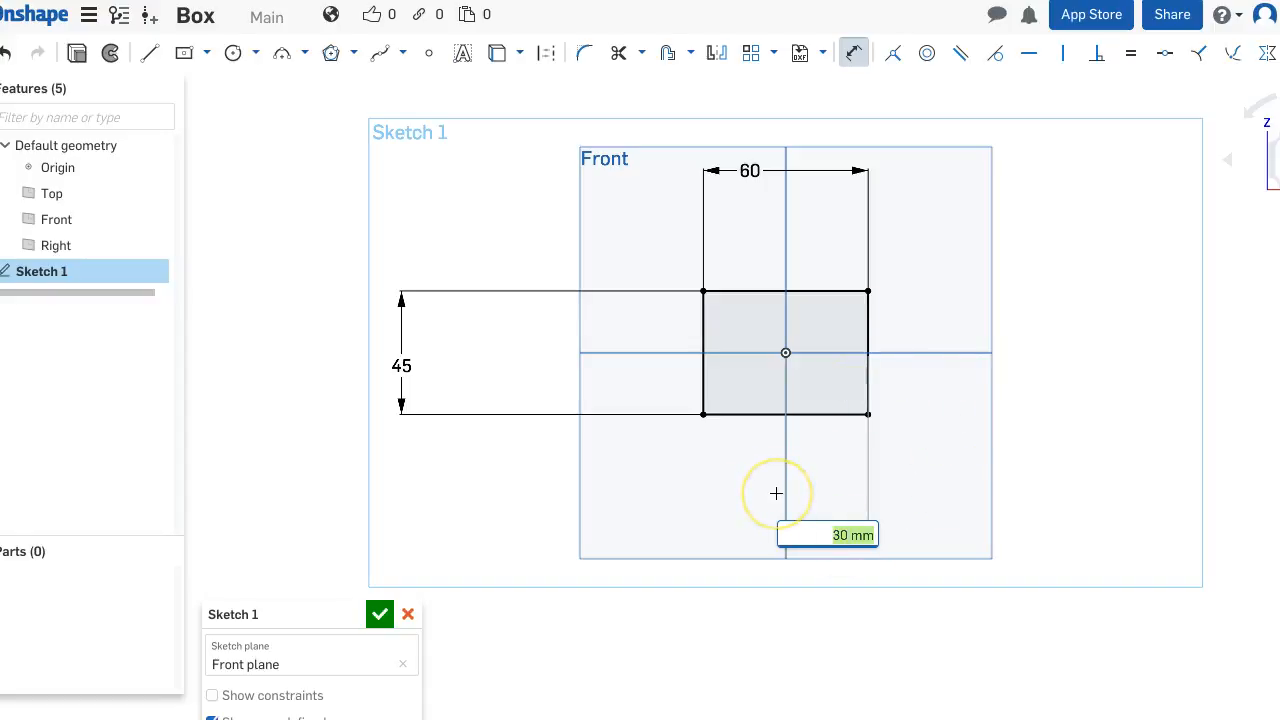
type("15")
key("Return")
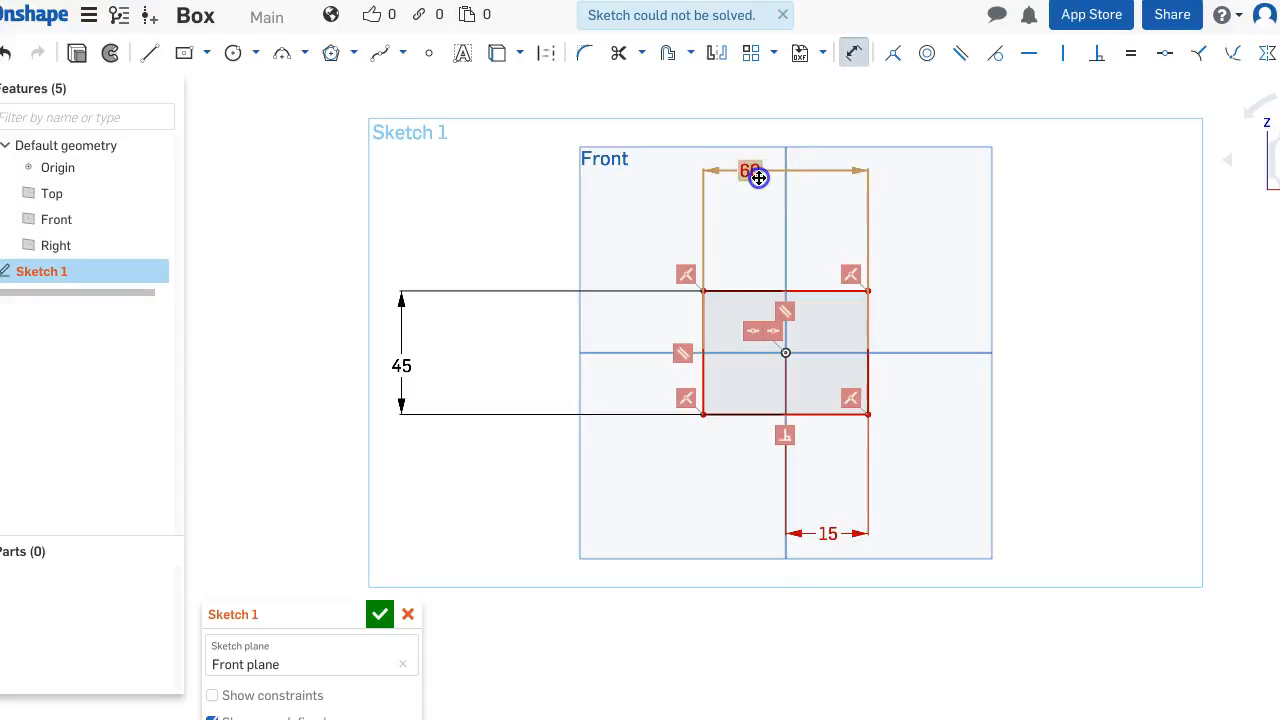
Delete the 15 mm dimension between the origin and the rectangle's right edge and finish the sketch.
left_click(826, 536)
key("Delete")
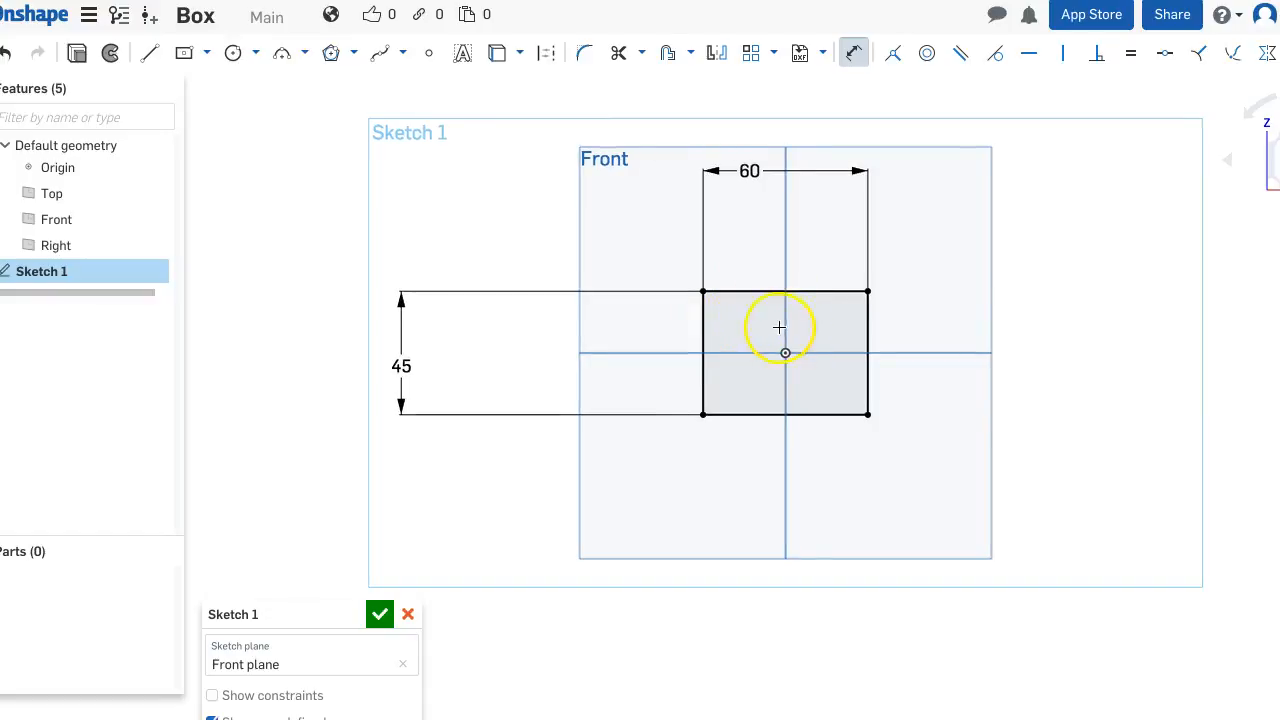
mouse_move(286, 610)
left_mouse_down()
mouse_move(303, 583)
mouse_move(268, 440)
left_mouse_up()
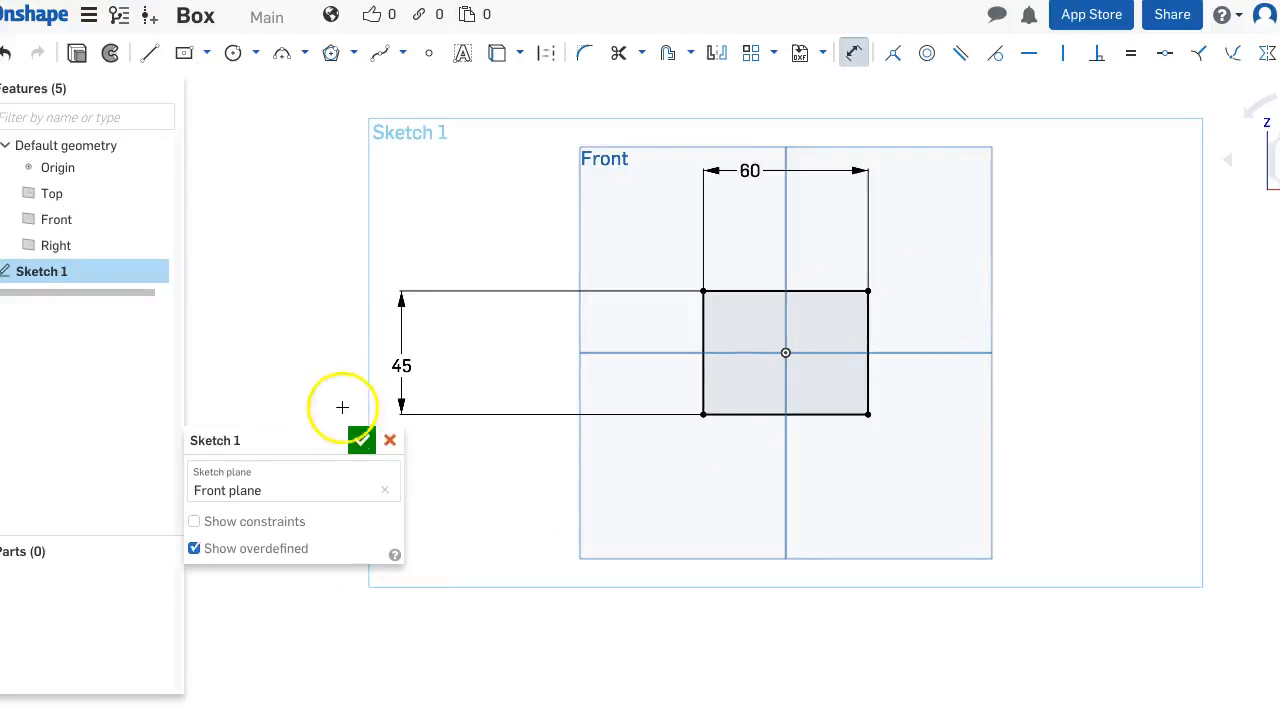
left_click(361, 440)
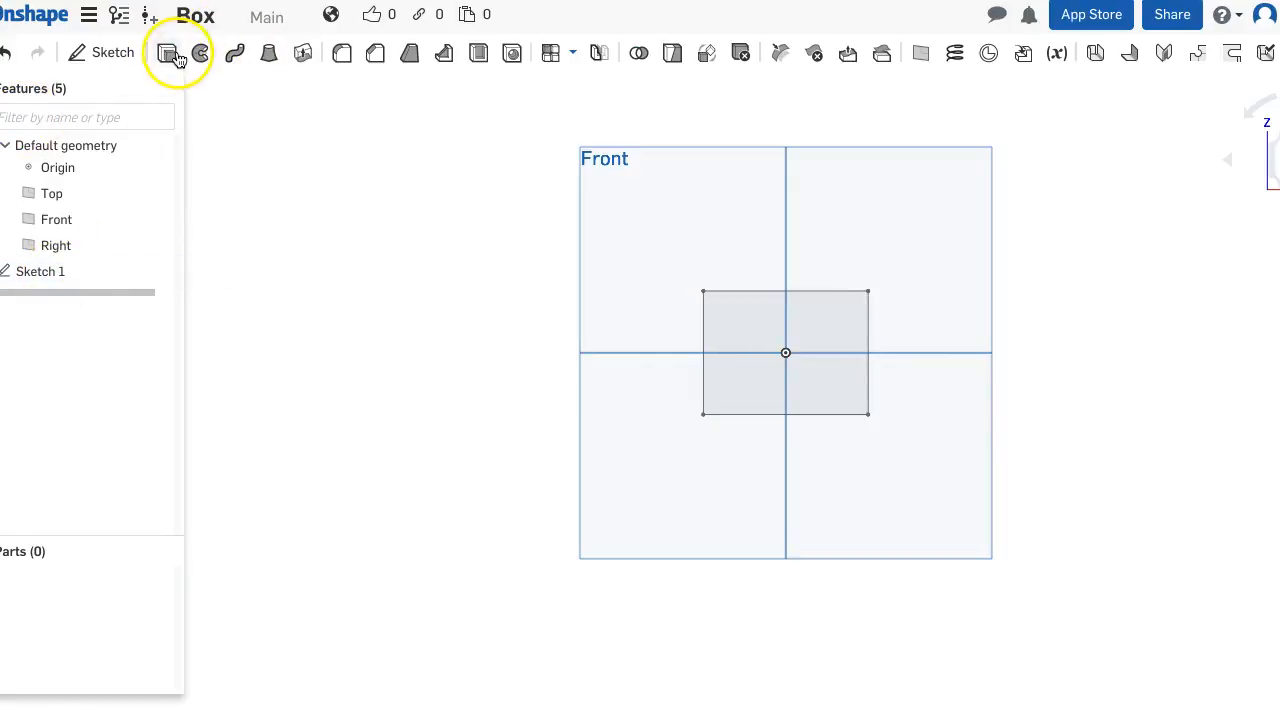
Extrude the rectangle as a new solid with a blind depth of 50 mm.
left_click(174, 60)
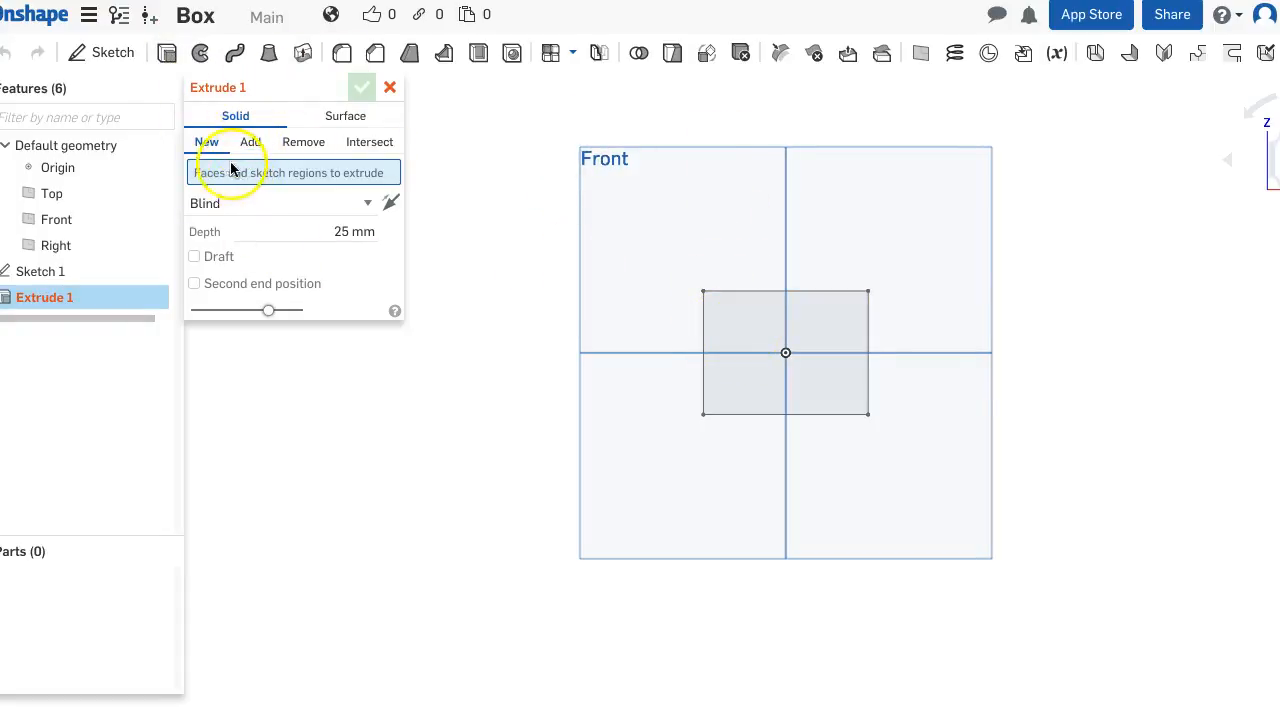
left_click(731, 320)
mouse_move(1091, 323)
right_mouse_down()
mouse_move(1061, 324)
mouse_move(1053, 352)
mouse_move(1030, 325)
right_mouse_up()
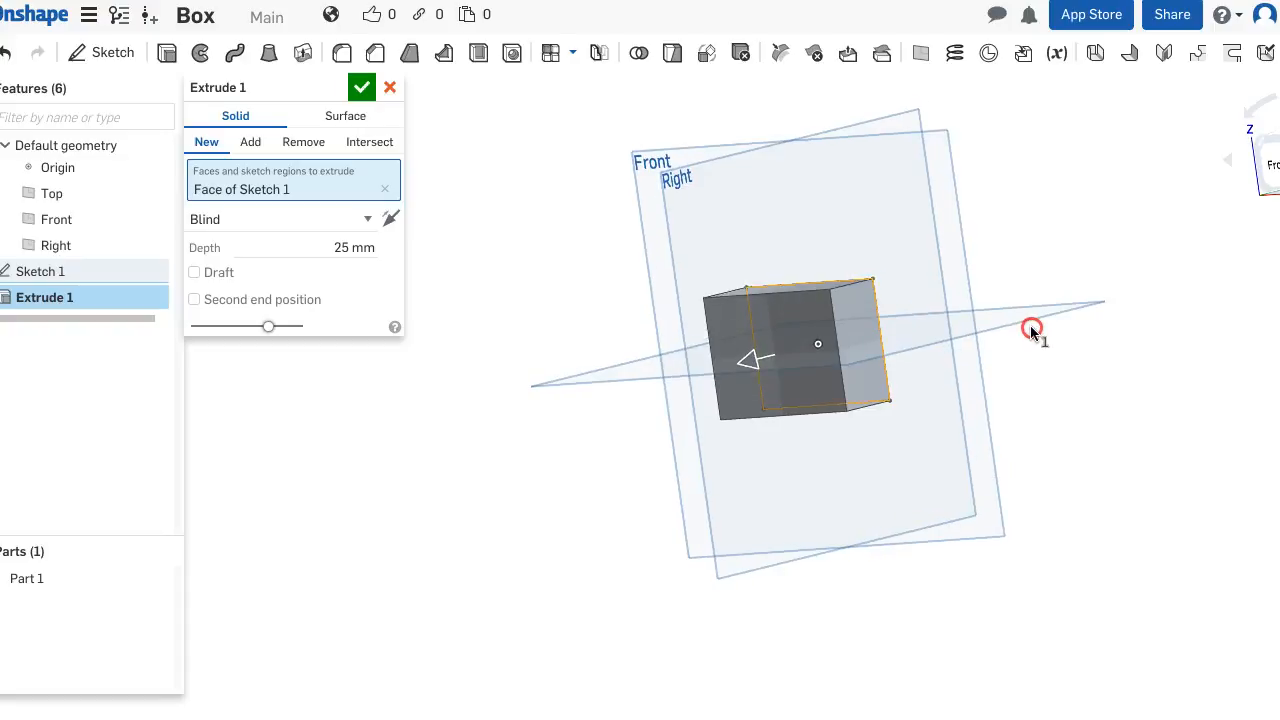
left_click(342, 251)
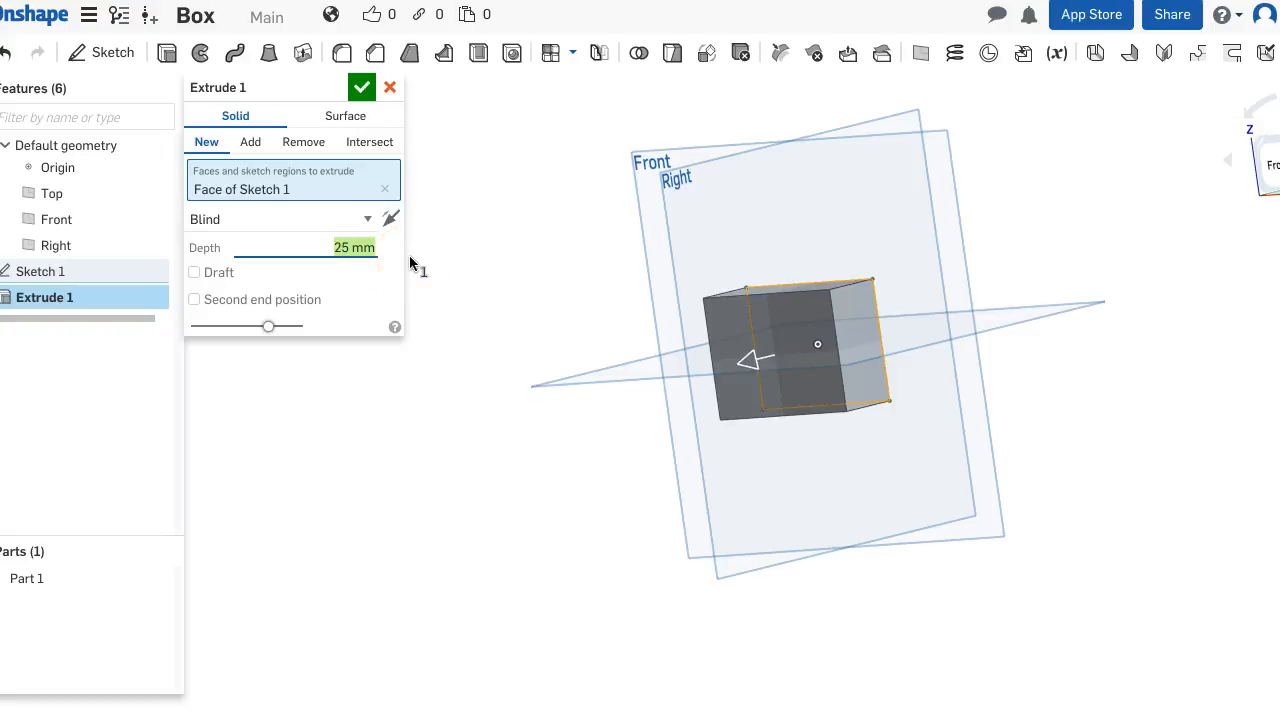
type("40")
key("Return")
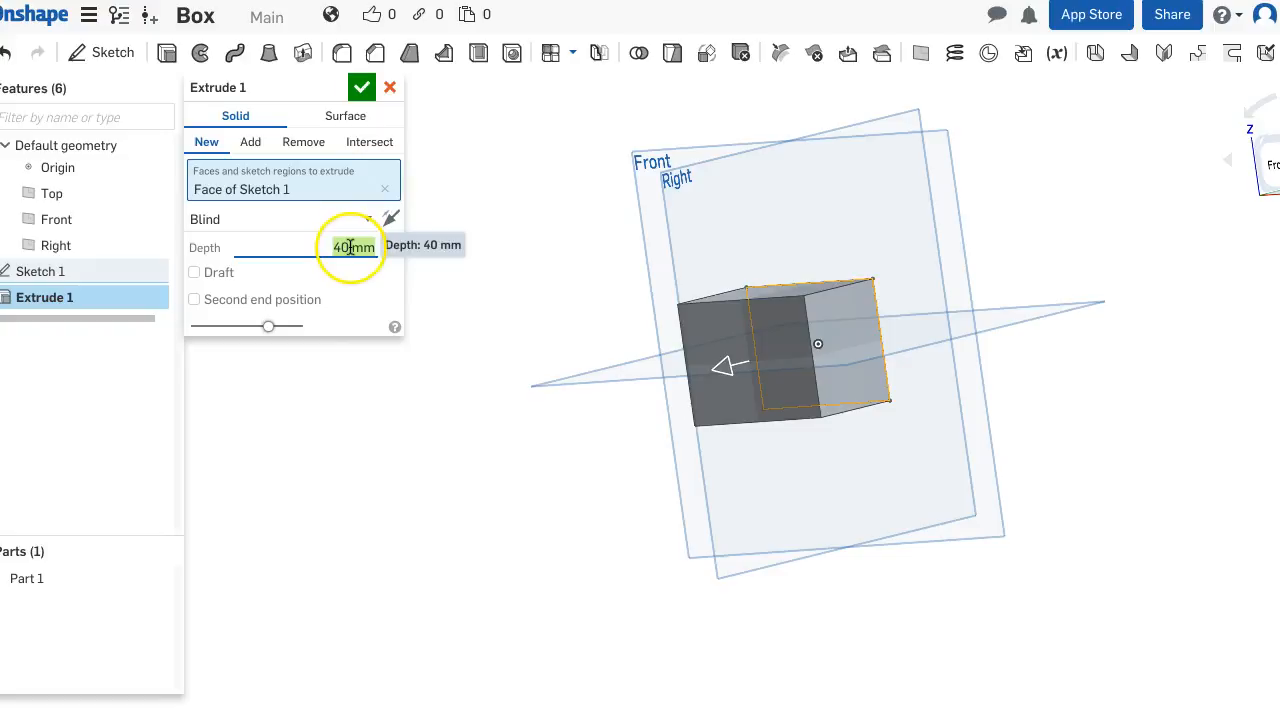
key("Return")
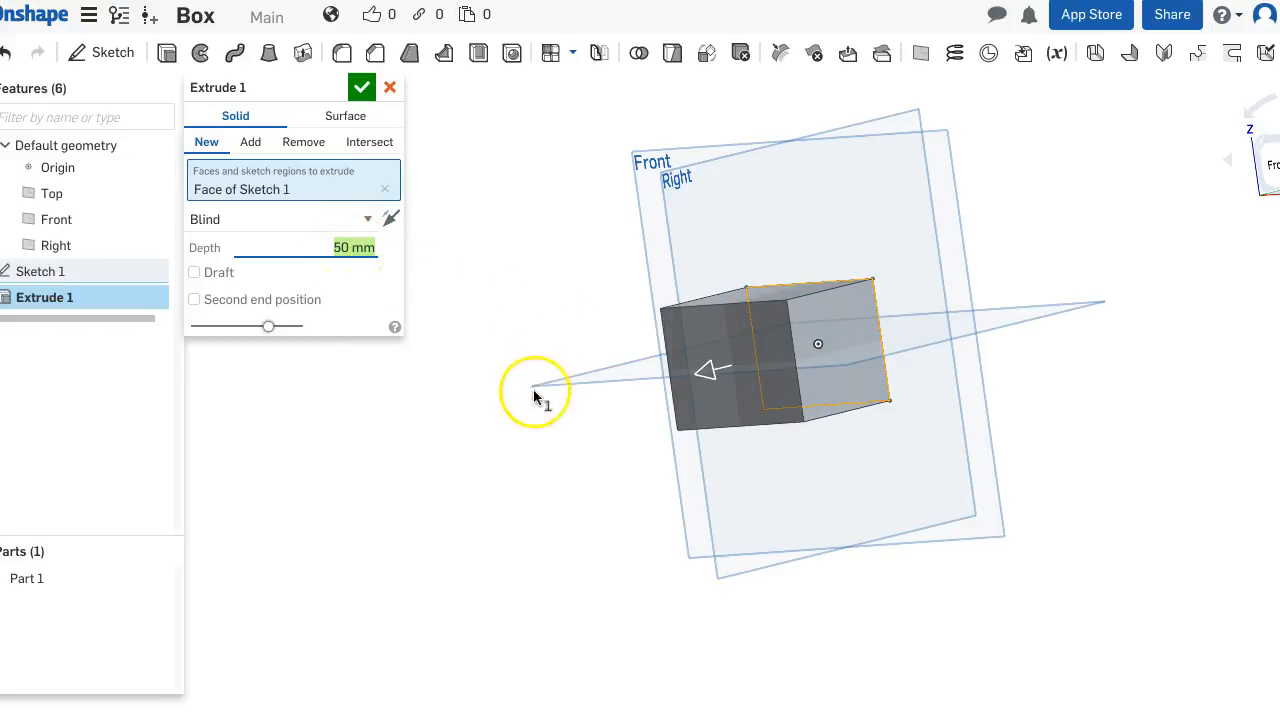
right_click_drag(500, 345, 526, 228)
left_click(360, 88)
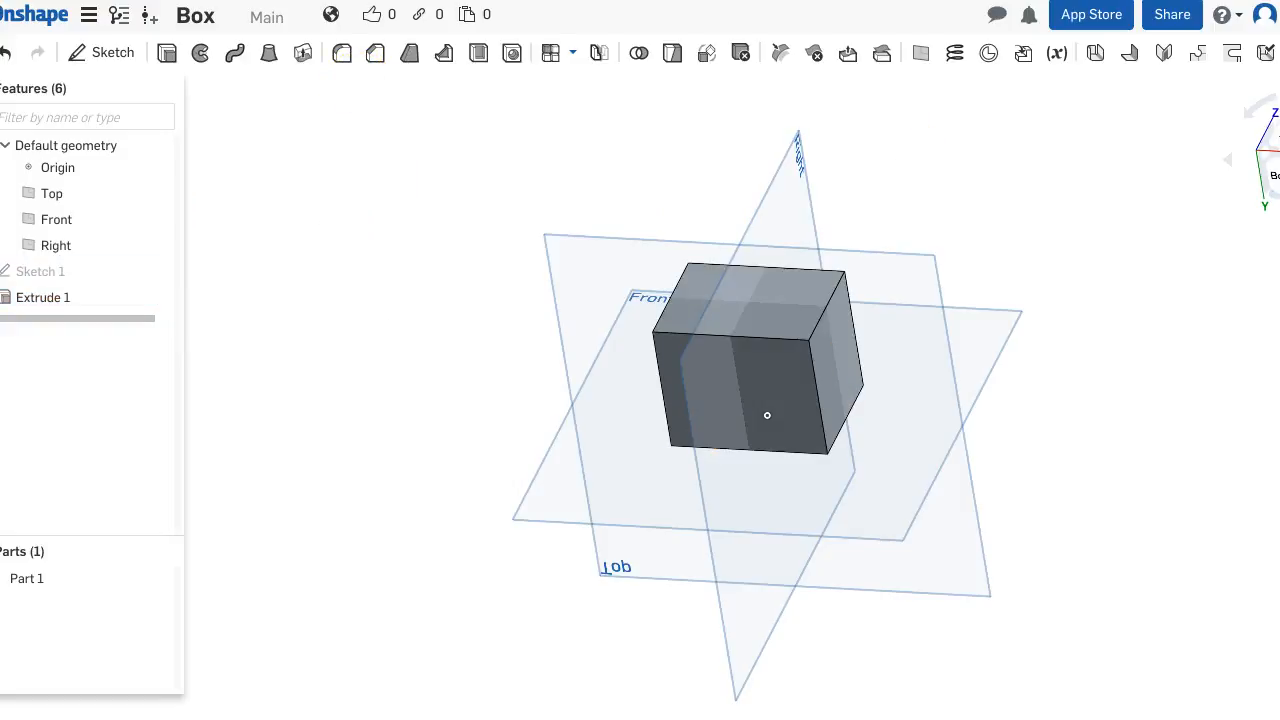
Start a new sketch on the box's front face and view it straight on.
left_click(1279, 153)
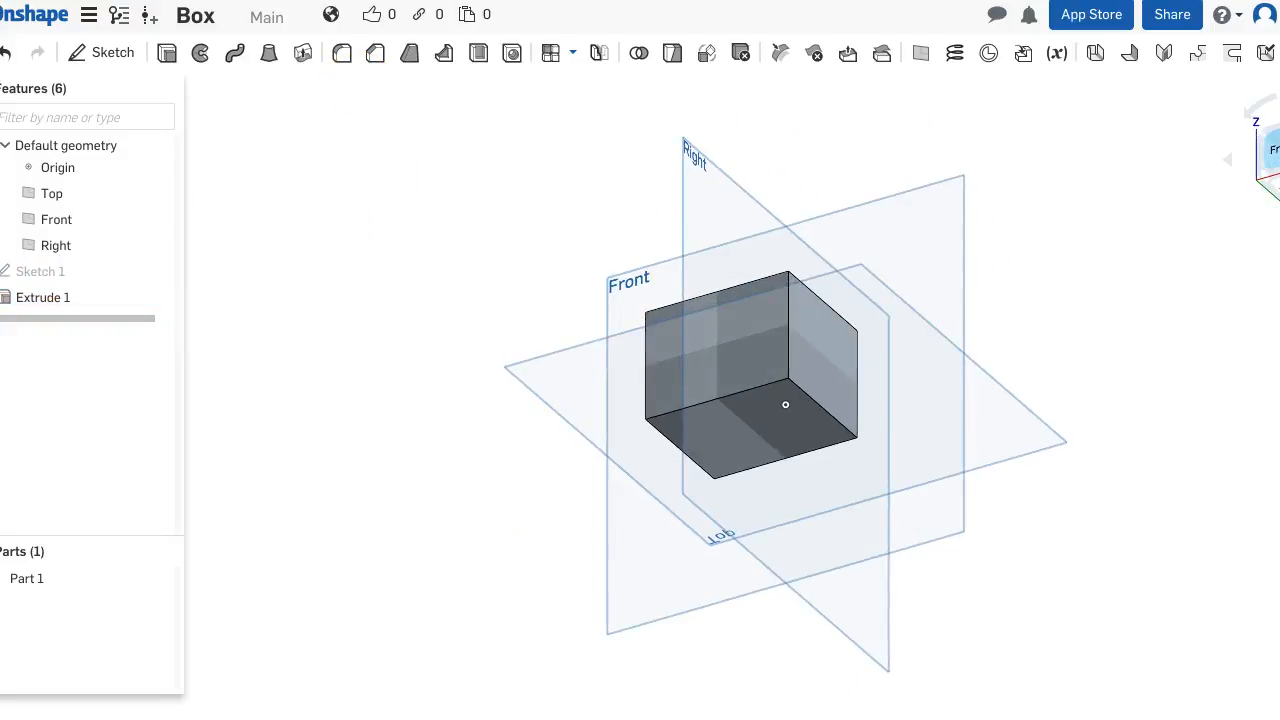
left_click(1275, 143)
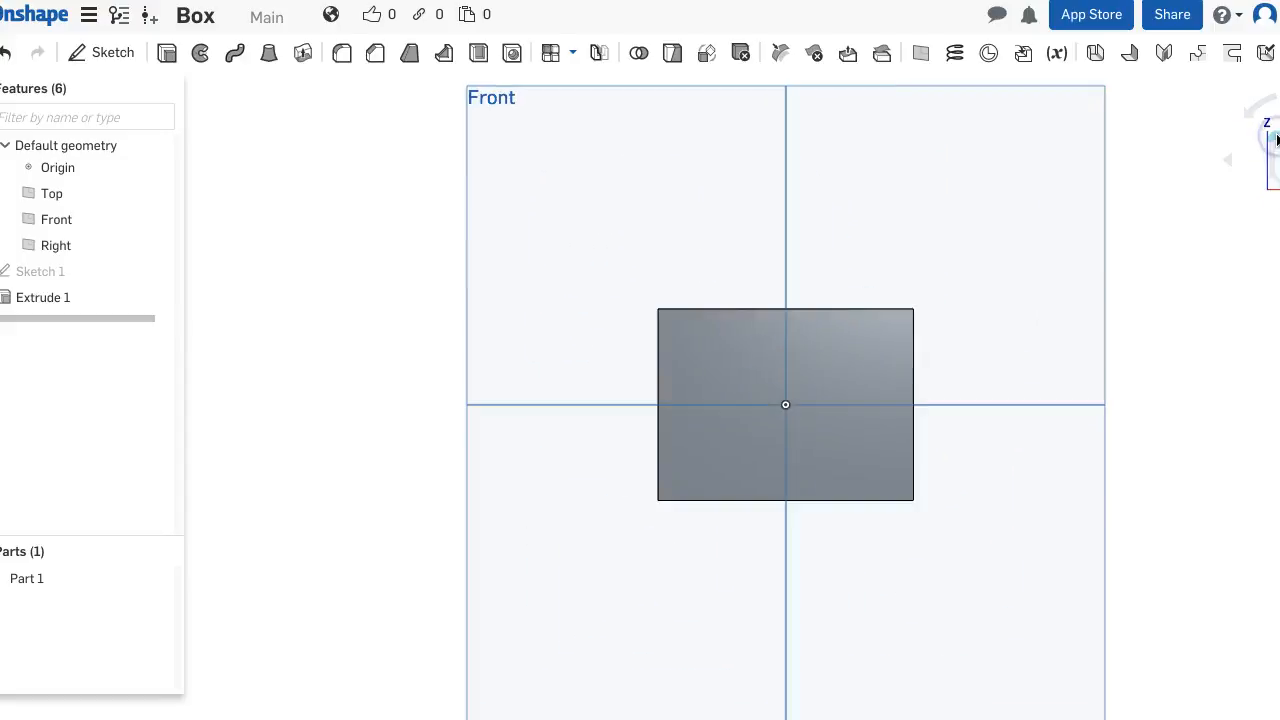
left_click(1279, 140)
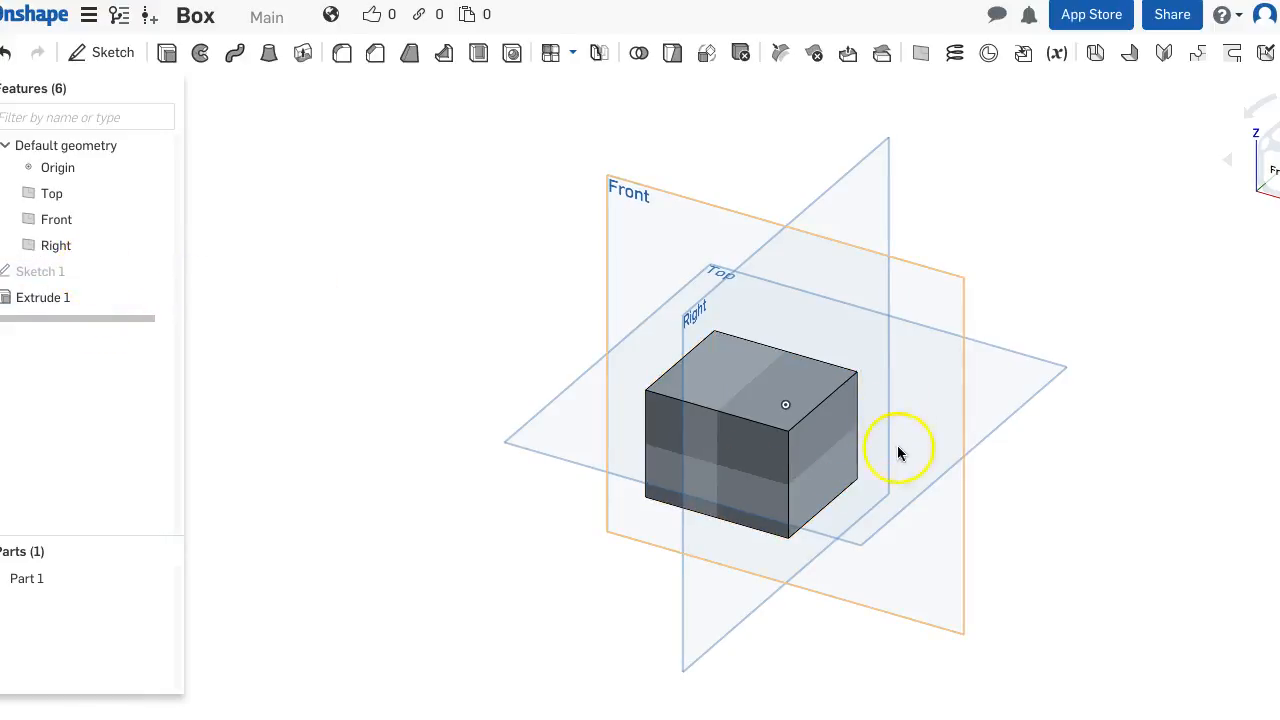
left_click(108, 55)
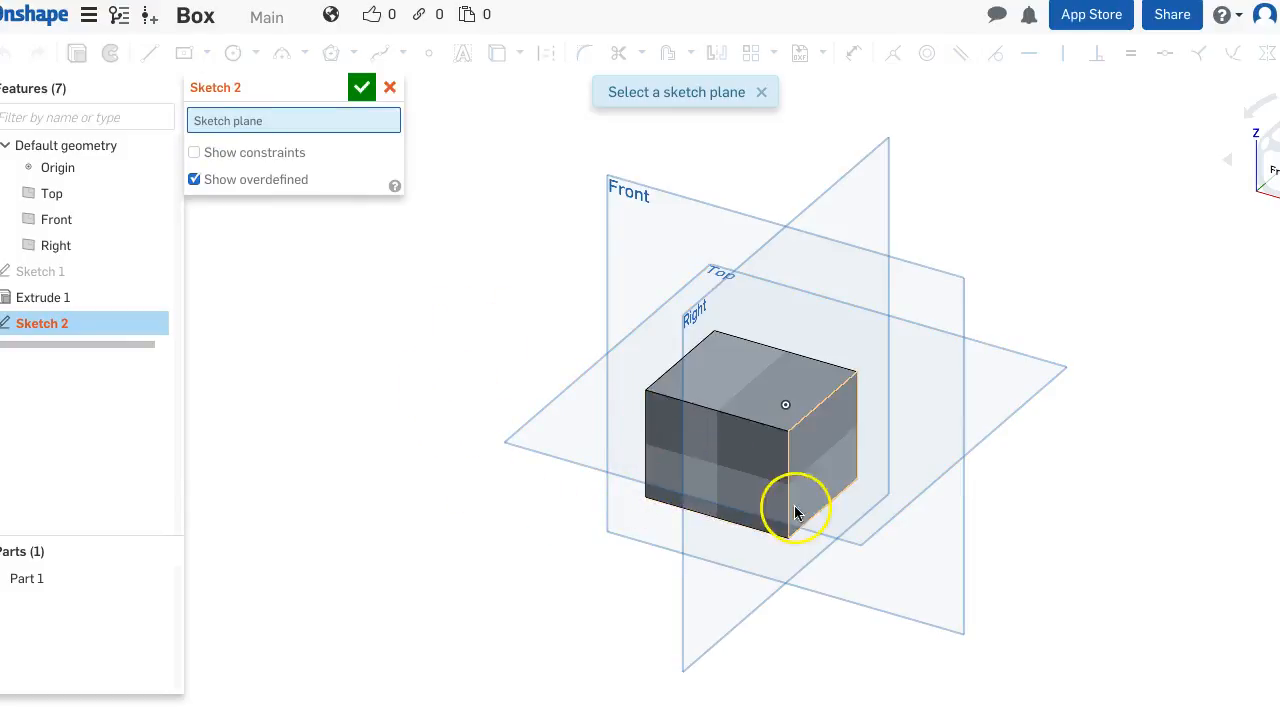
left_click(750, 462)
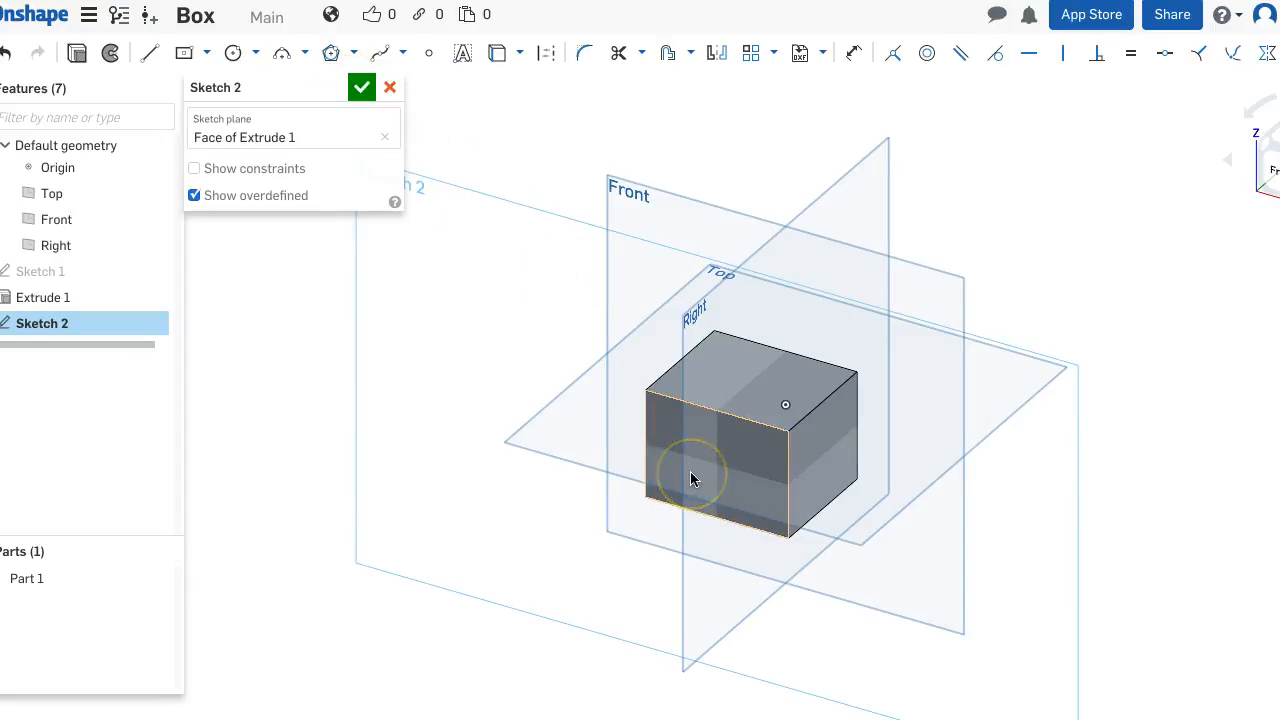
key("n")
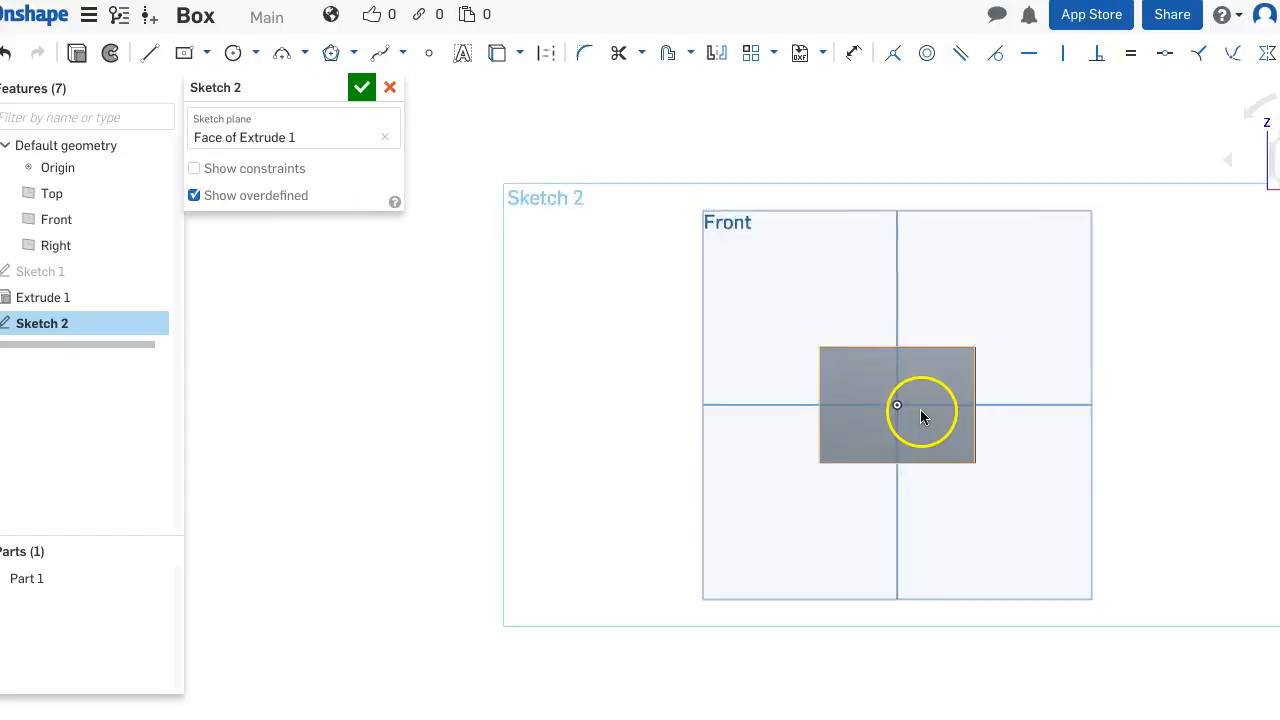
scroll(921, 417, "up", 5)
mouse_move(914, 409)
middle_mouse_down()
mouse_move(797, 368)
mouse_move(689, 391)
mouse_move(711, 368)
middle_mouse_up()
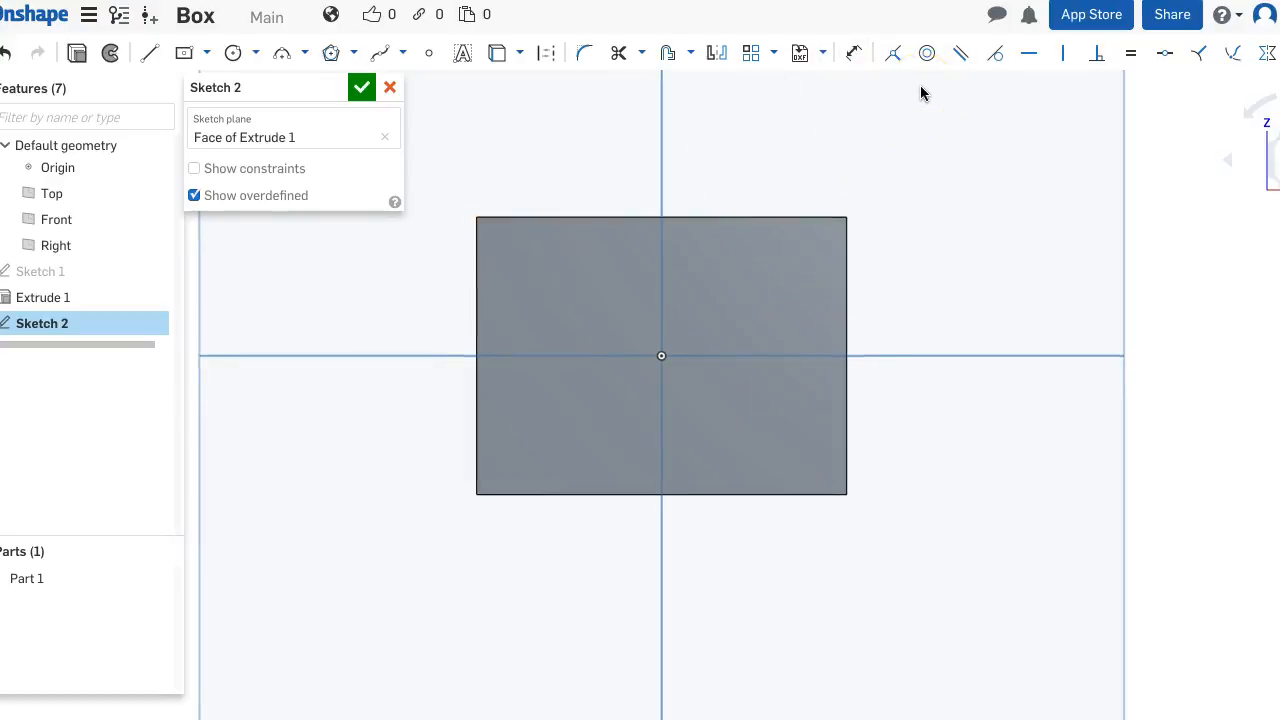
Offset all four edges of the front face inward by 3 mm and finish the sketch.
left_click(683, 56)
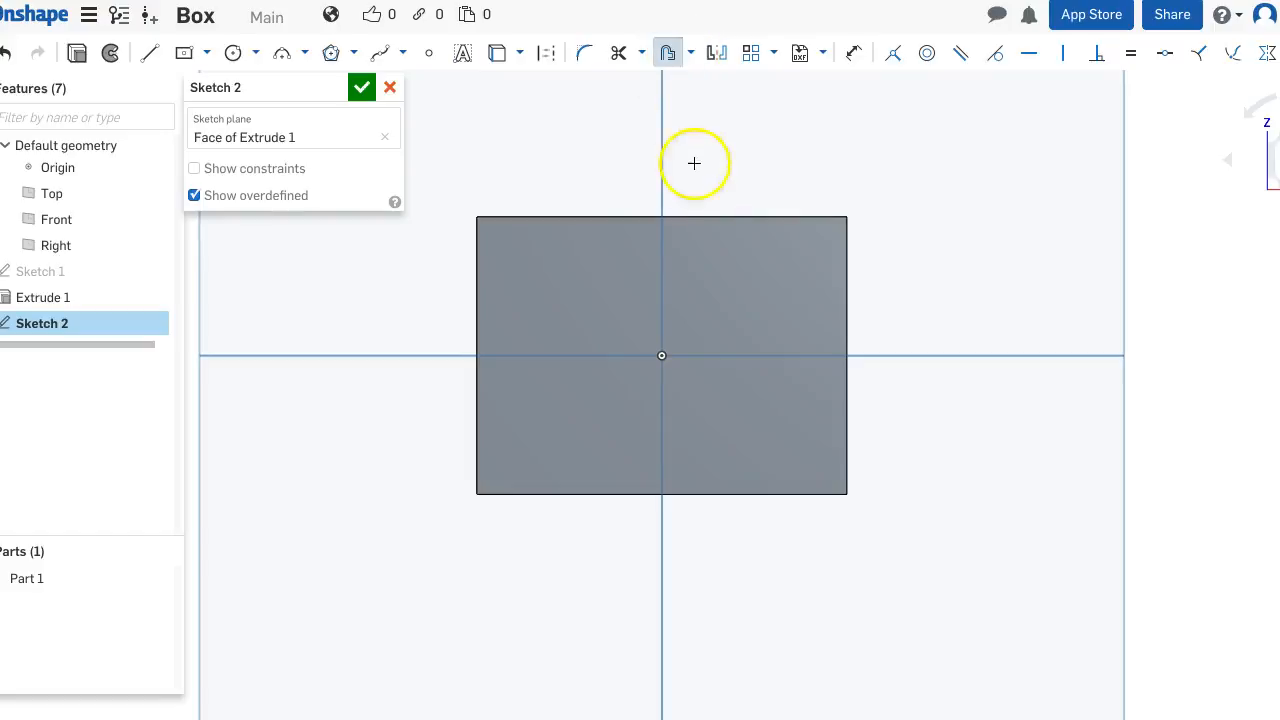
left_click(693, 216)
left_click(848, 334)
left_click(717, 494)
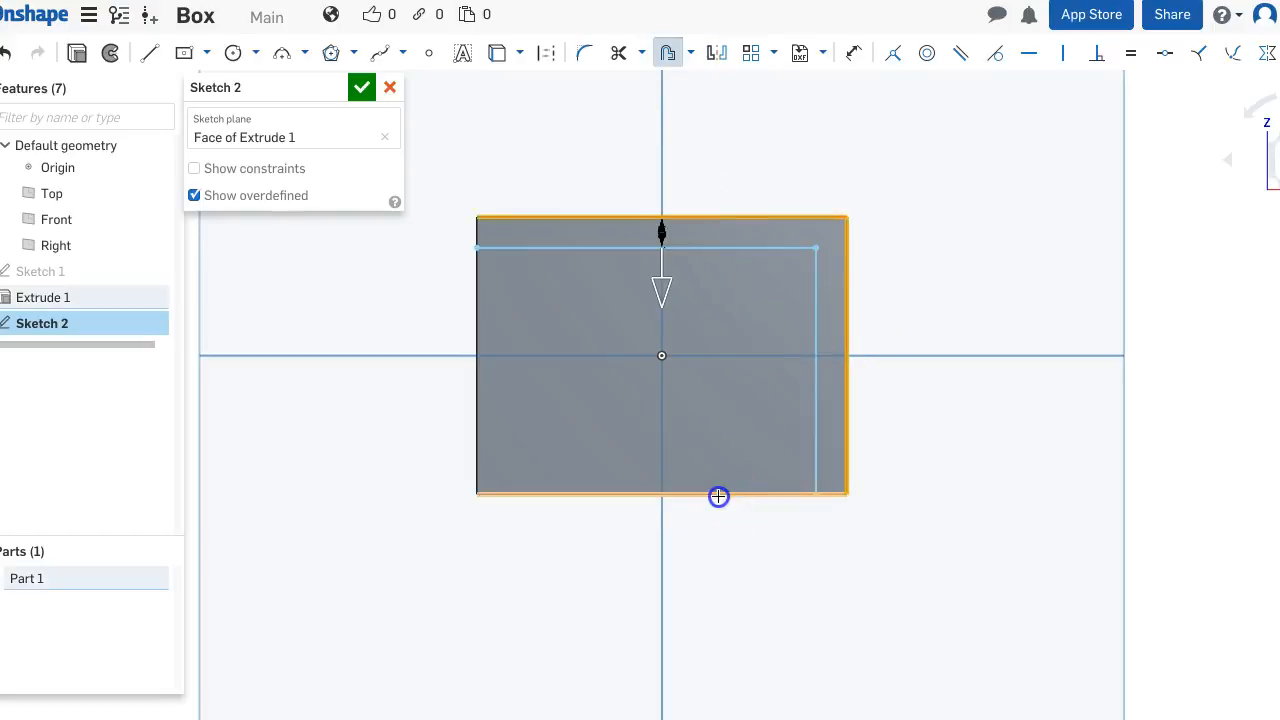
left_click(475, 360)
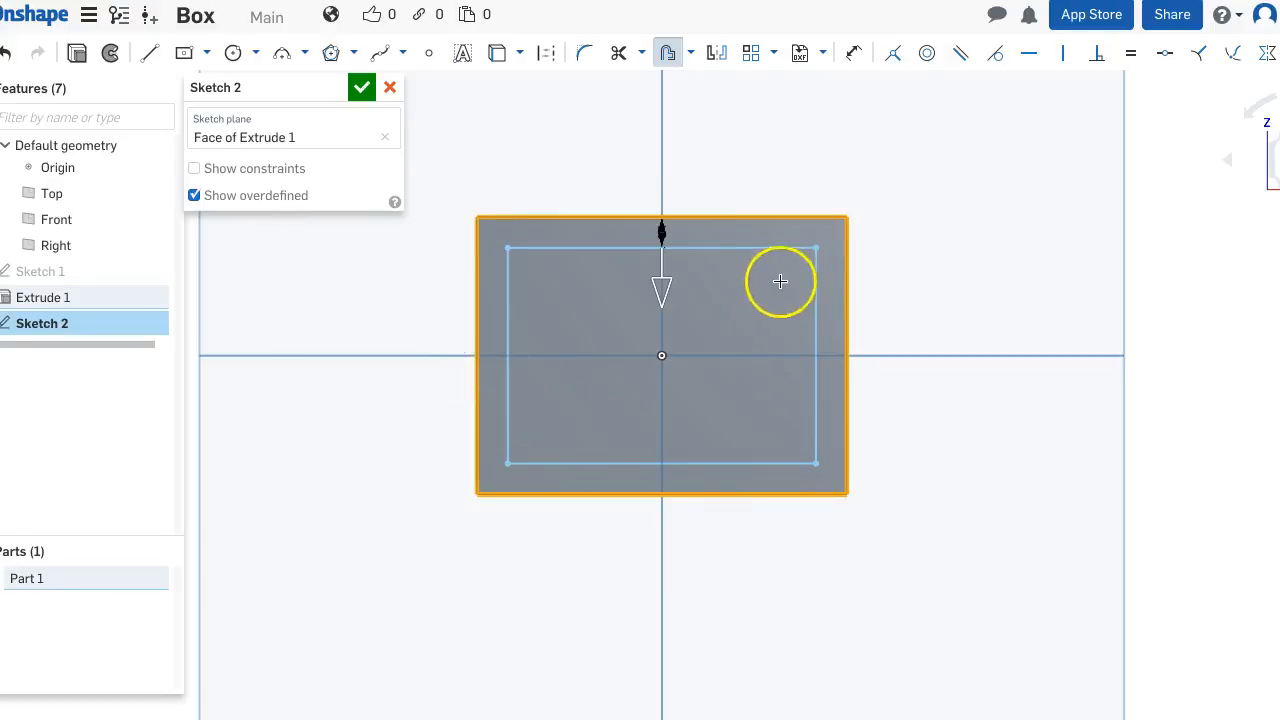
mouse_move(657, 306)
left_mouse_down()
mouse_move(657, 331)
mouse_move(660, 289)
mouse_move(660, 316)
left_mouse_up()
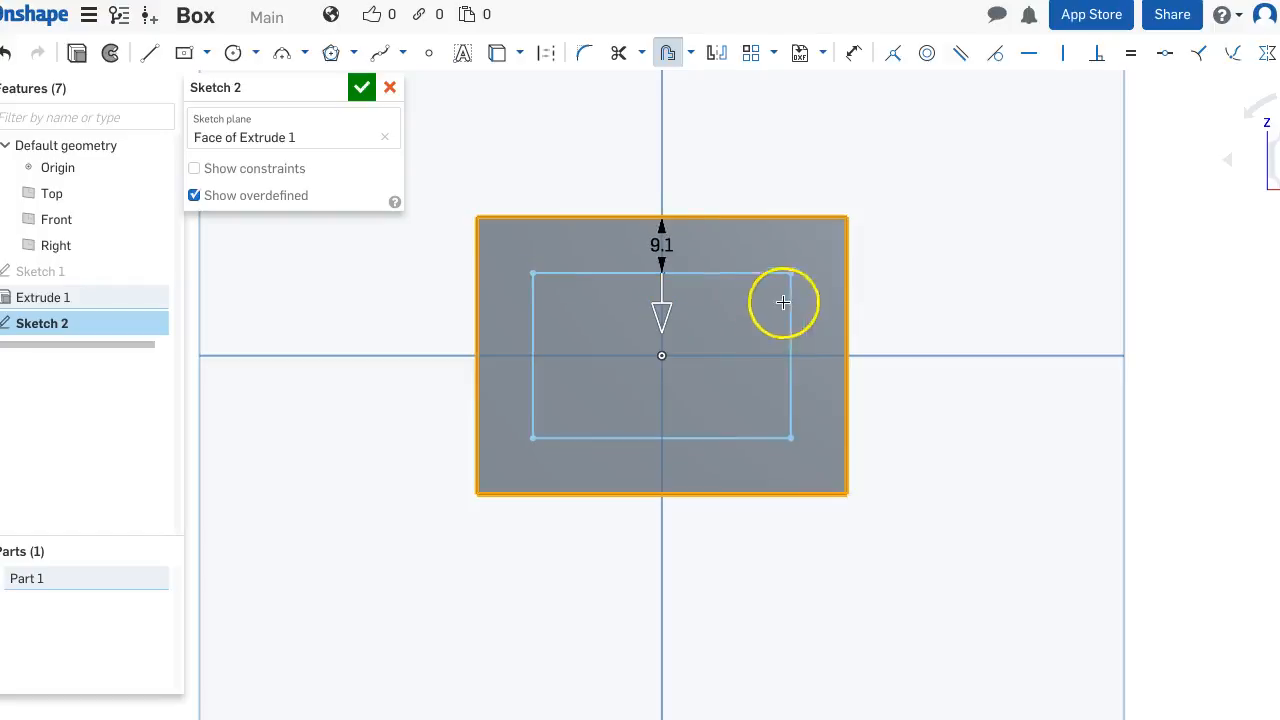
left_click(891, 231)
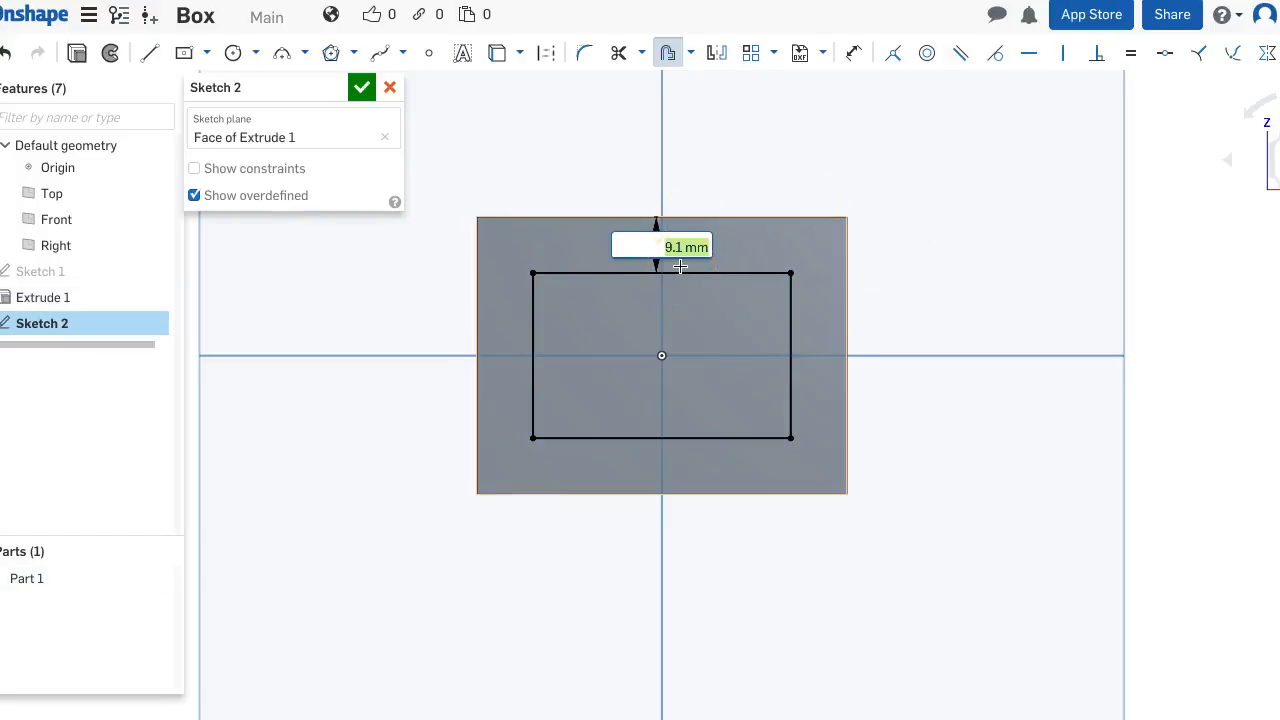
key("Return")
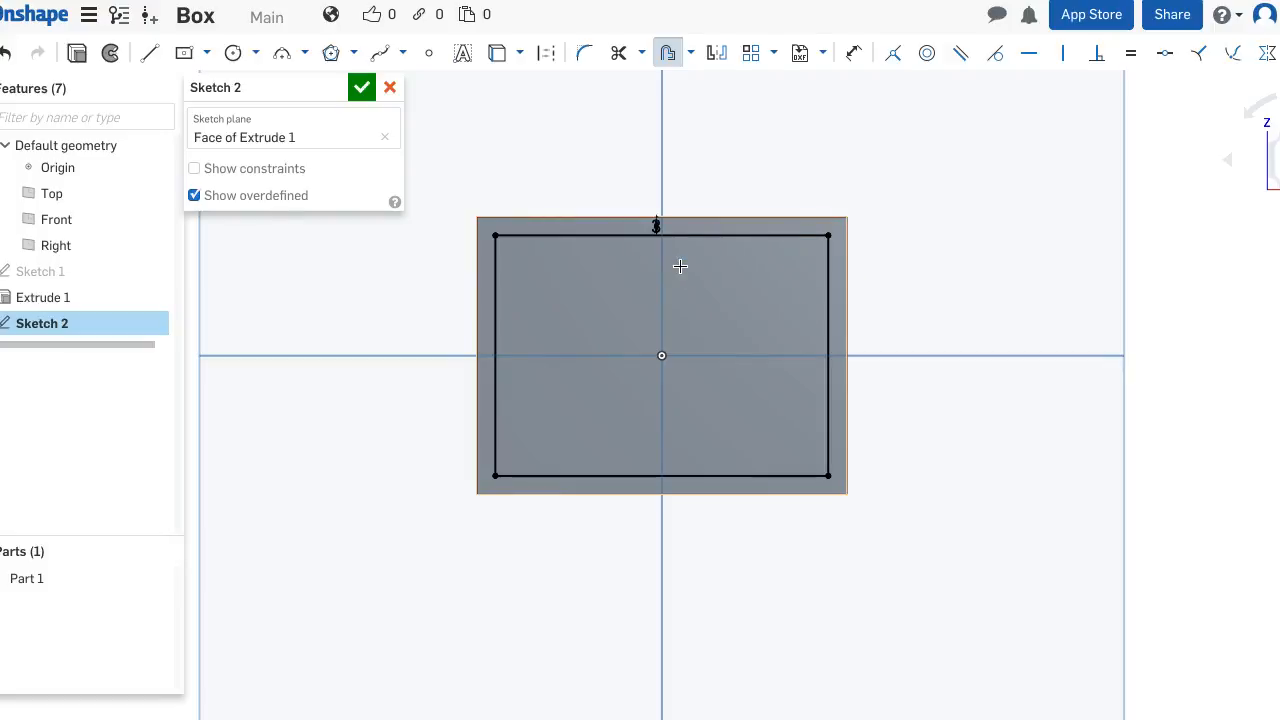
mouse_move(949, 317)
right_mouse_down()
mouse_move(909, 289)
mouse_move(946, 297)
mouse_move(973, 328)
mouse_move(957, 326)
mouse_move(994, 309)
right_mouse_up()
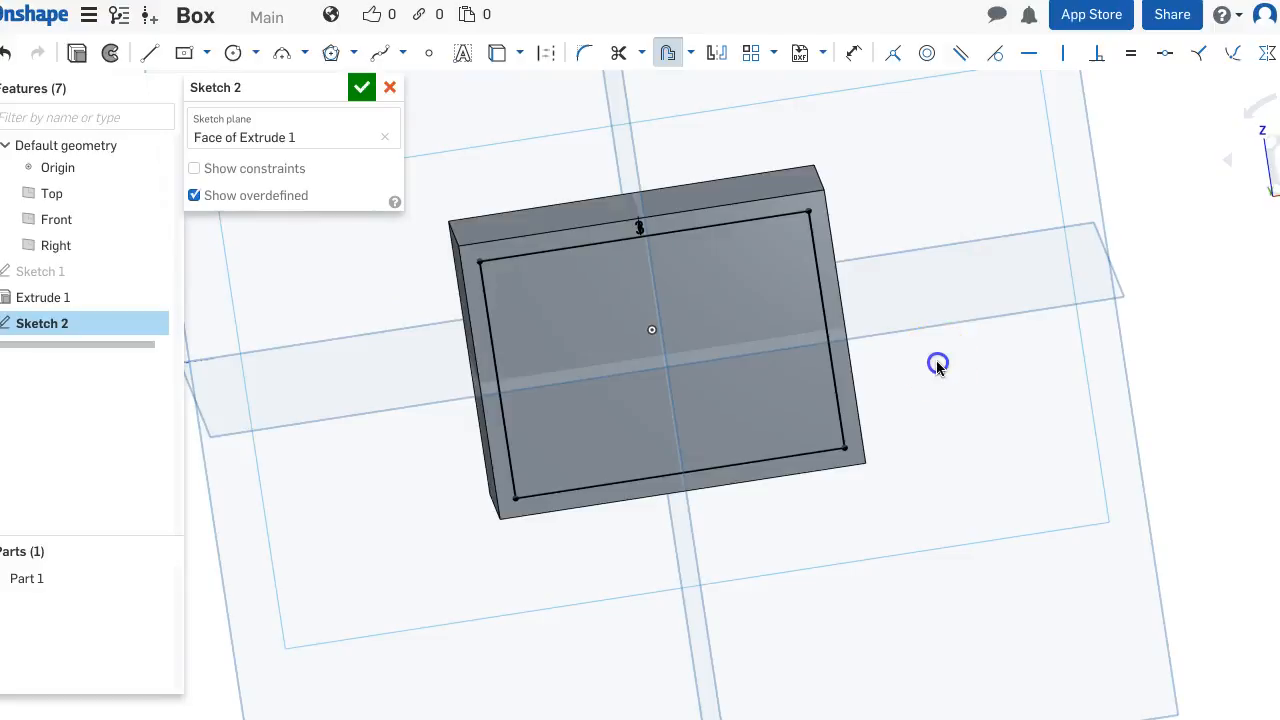
right_click_drag(913, 315, 945, 346)
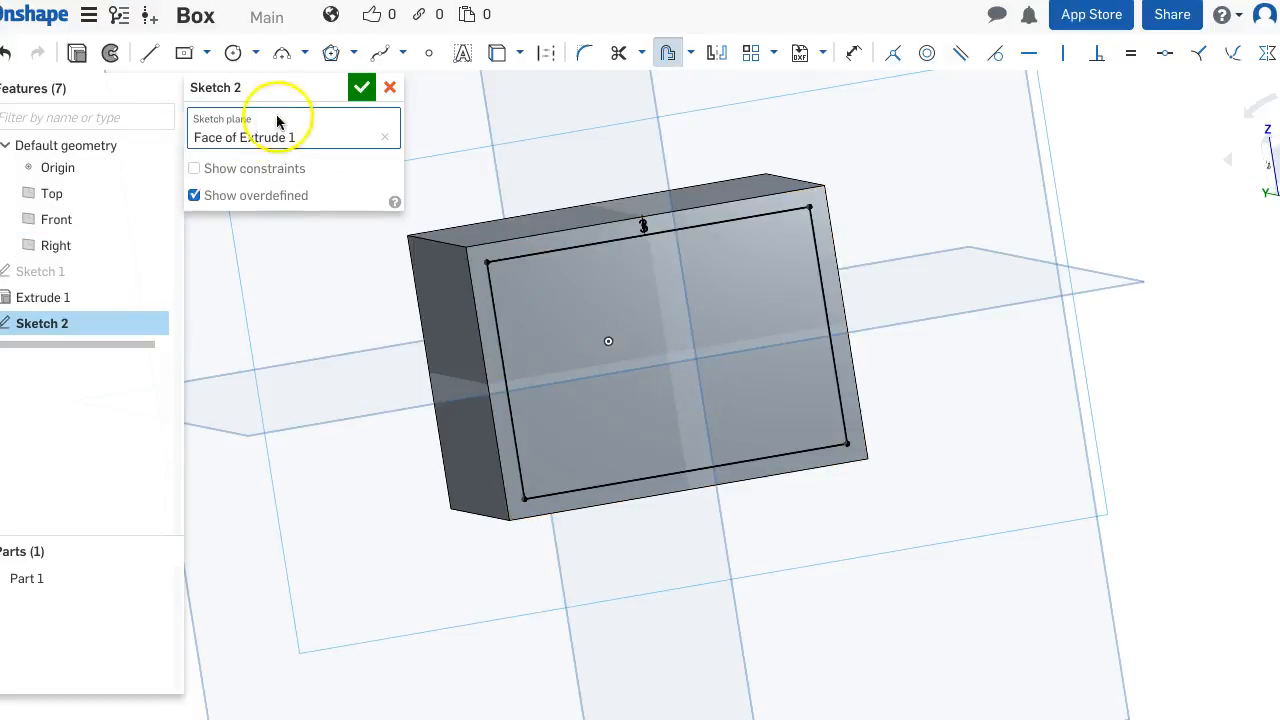
left_click(361, 87)
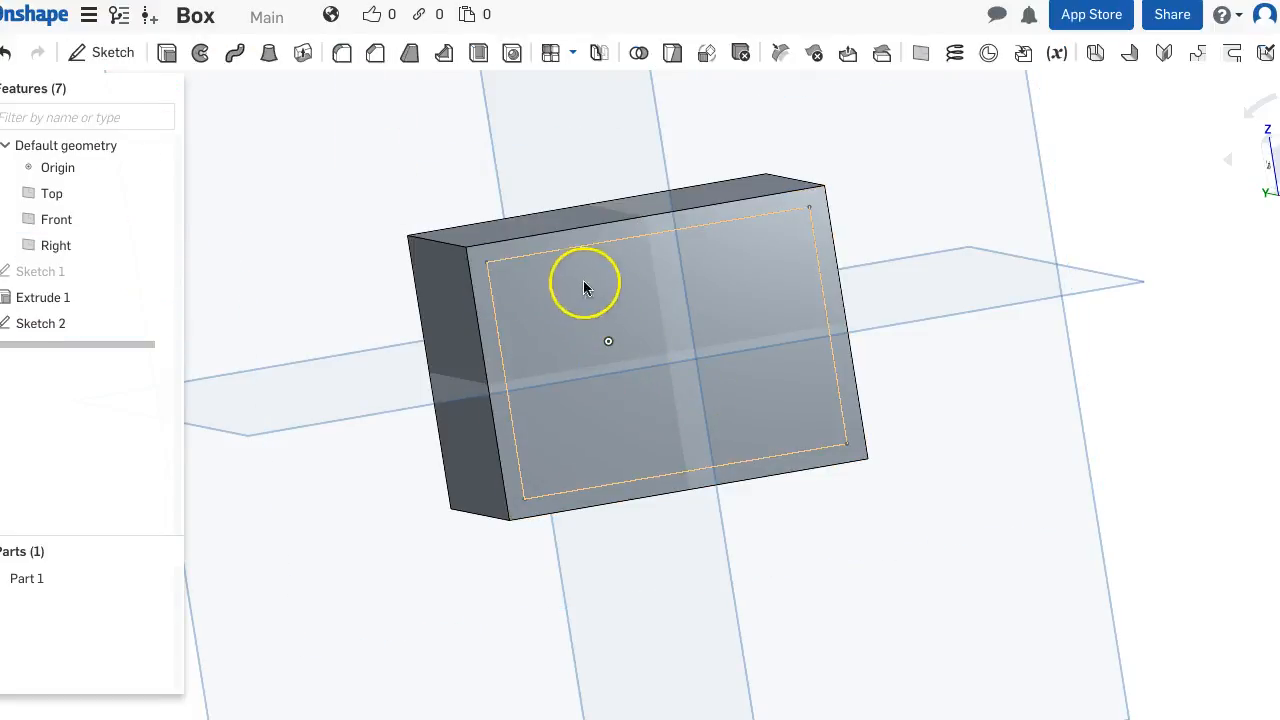
Set up a Remove extrude of the inner rectangle to cut into the box.
left_click(165, 53)
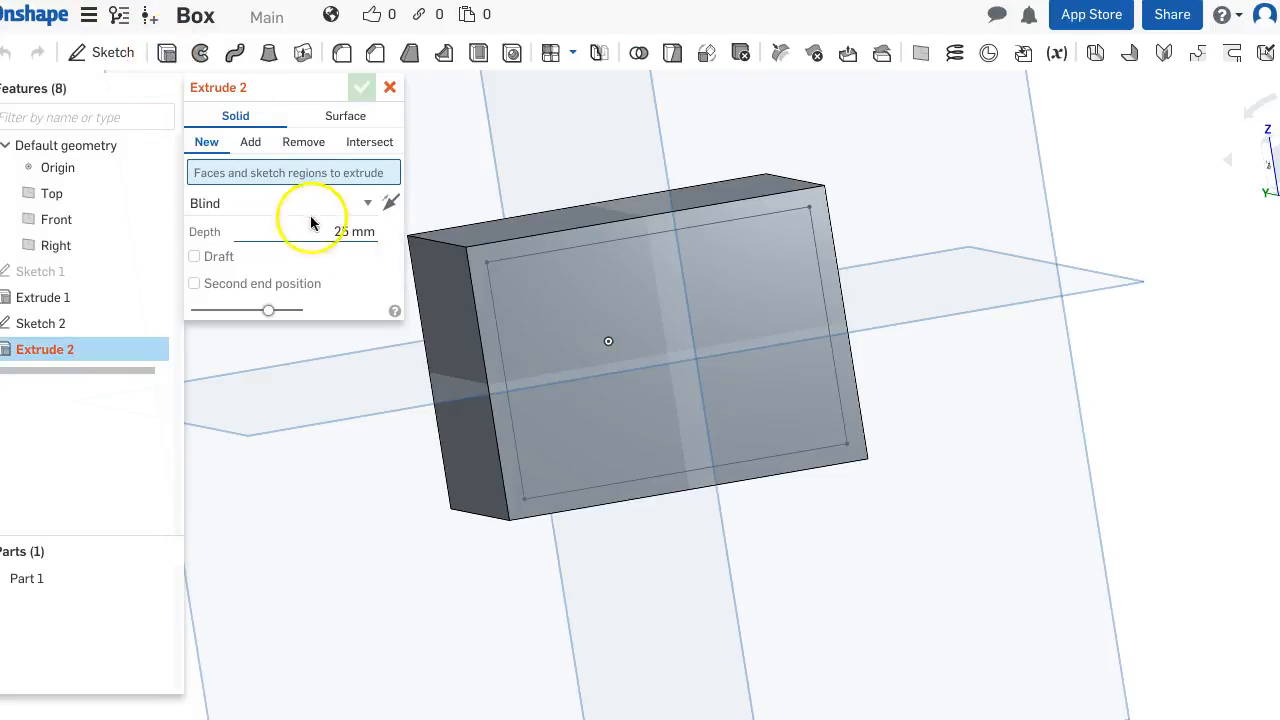
left_click(567, 300)
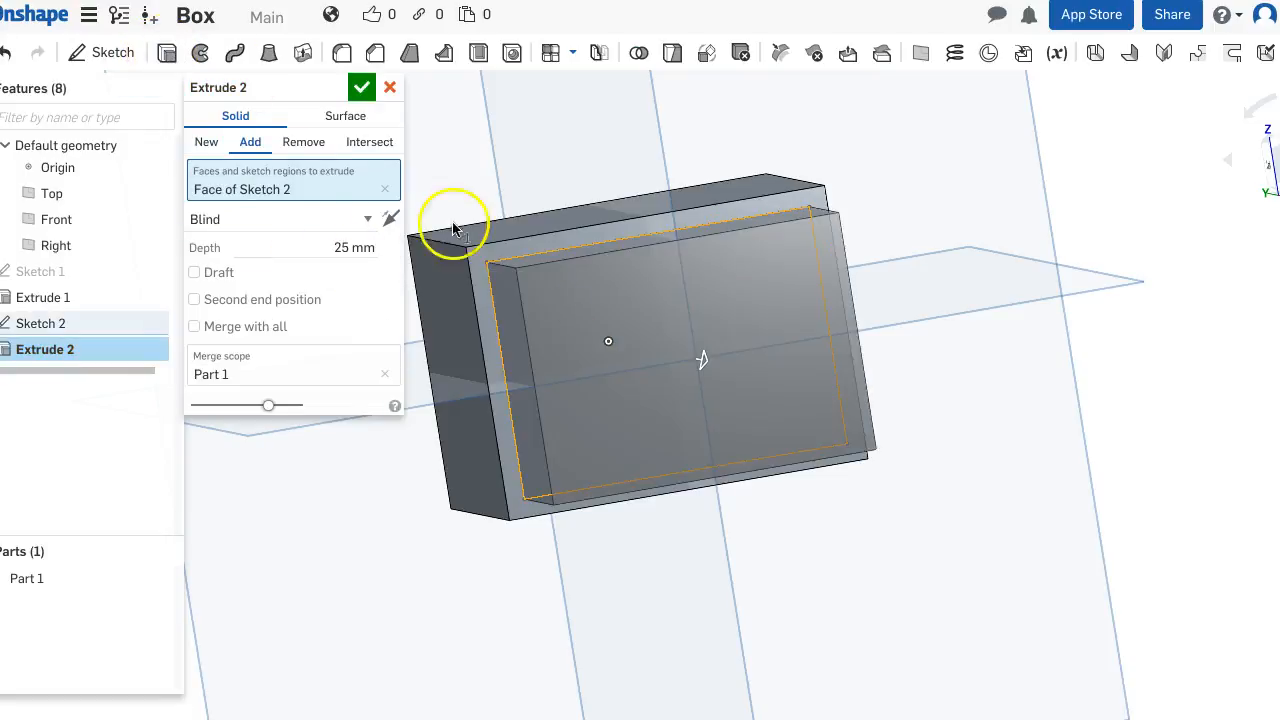
left_click(304, 142)
right_click_drag(428, 176, 573, 218)
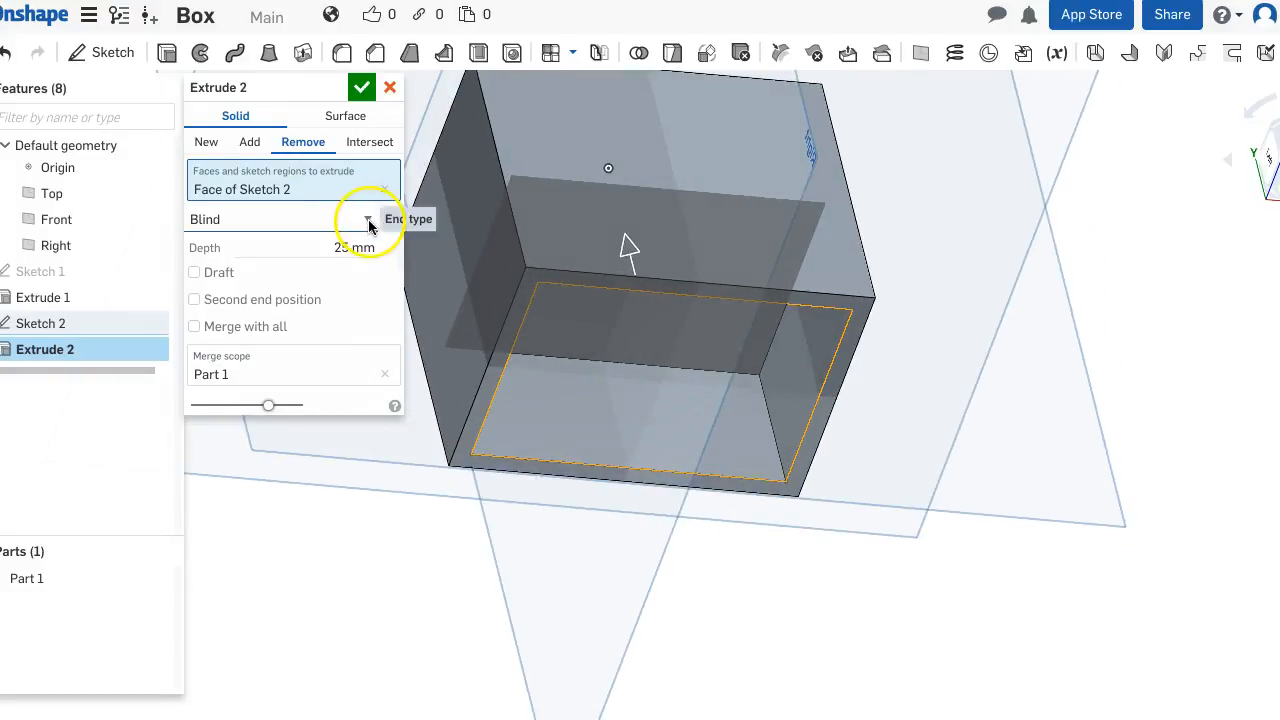
left_click(542, 168)
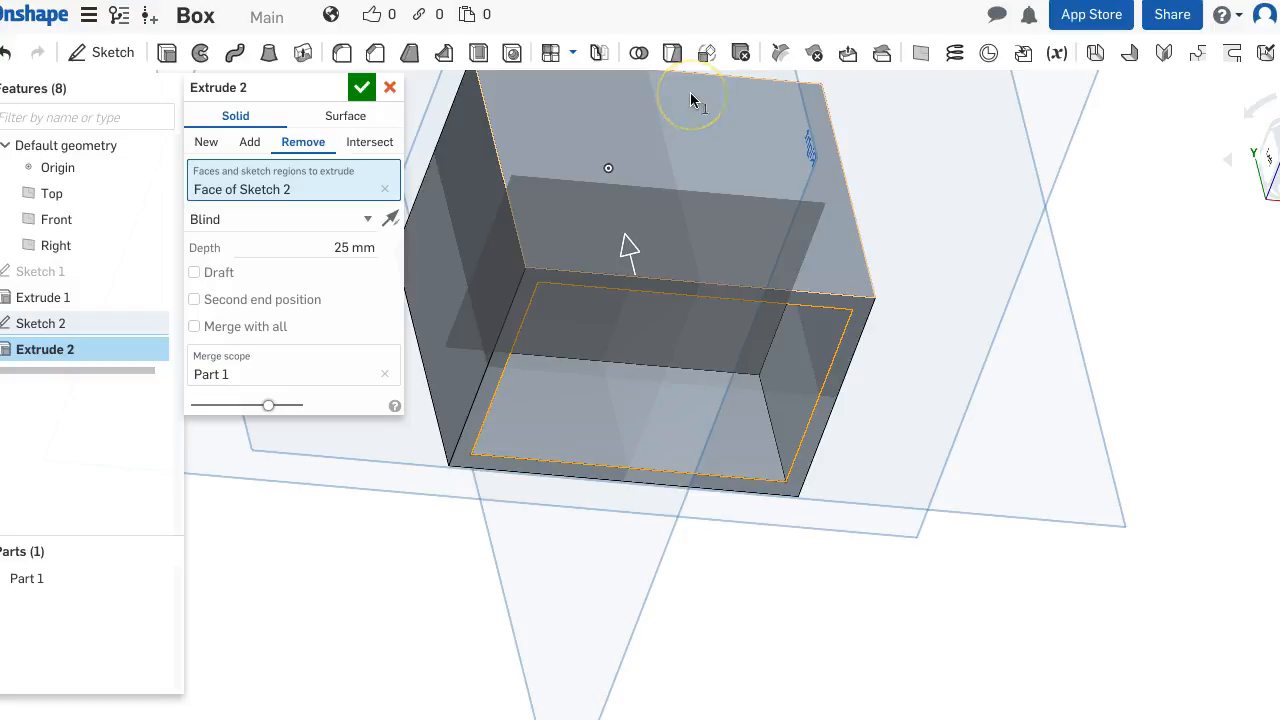
Make the cut end at a face, choosing the box's back face as the limit.
left_click(279, 224)
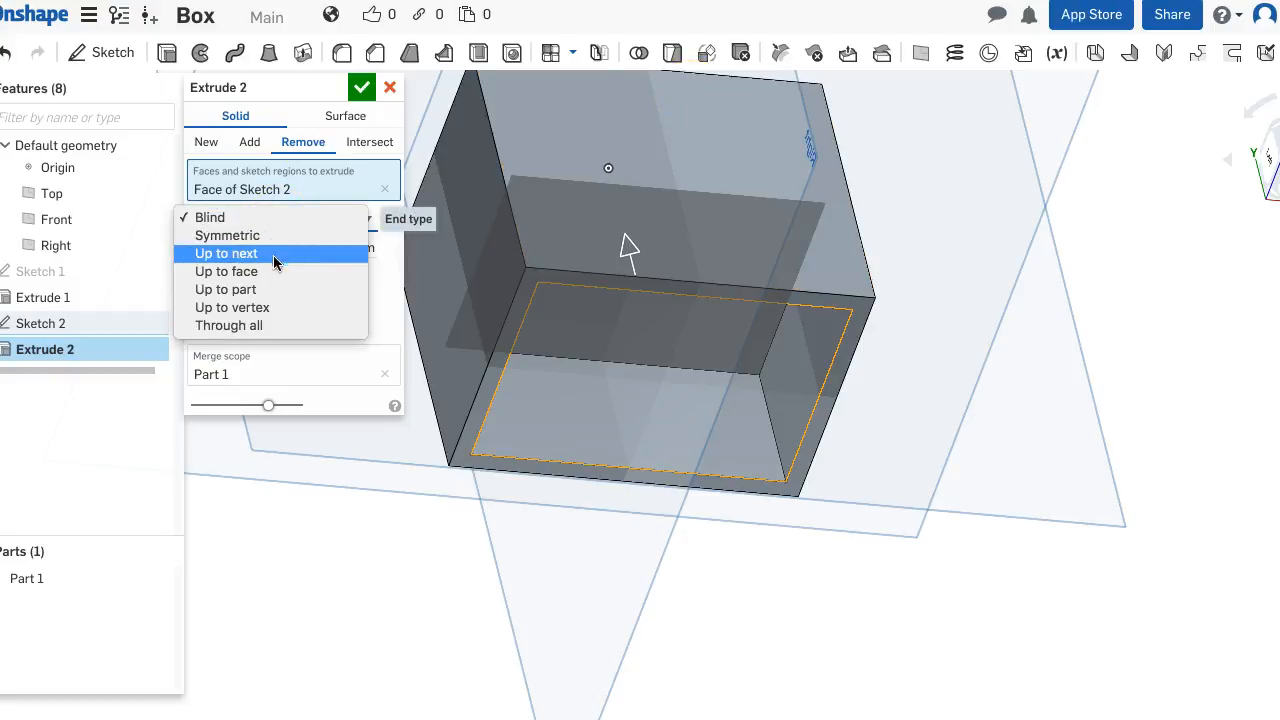
left_click(270, 271)
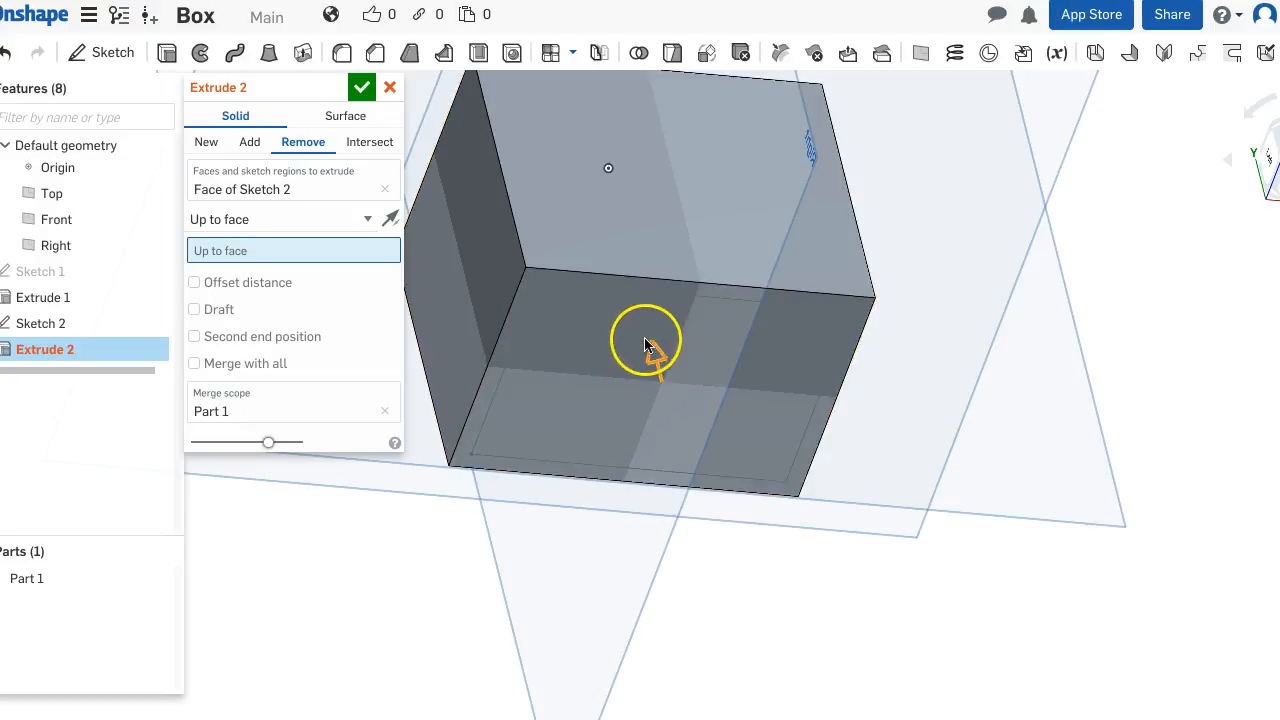
mouse_move(866, 182)
right_mouse_down()
mouse_move(849, 271)
mouse_move(863, 294)
mouse_move(850, 157)
mouse_move(800, 163)
mouse_move(760, 191)
mouse_move(933, 182)
mouse_move(872, 205)
right_mouse_up()
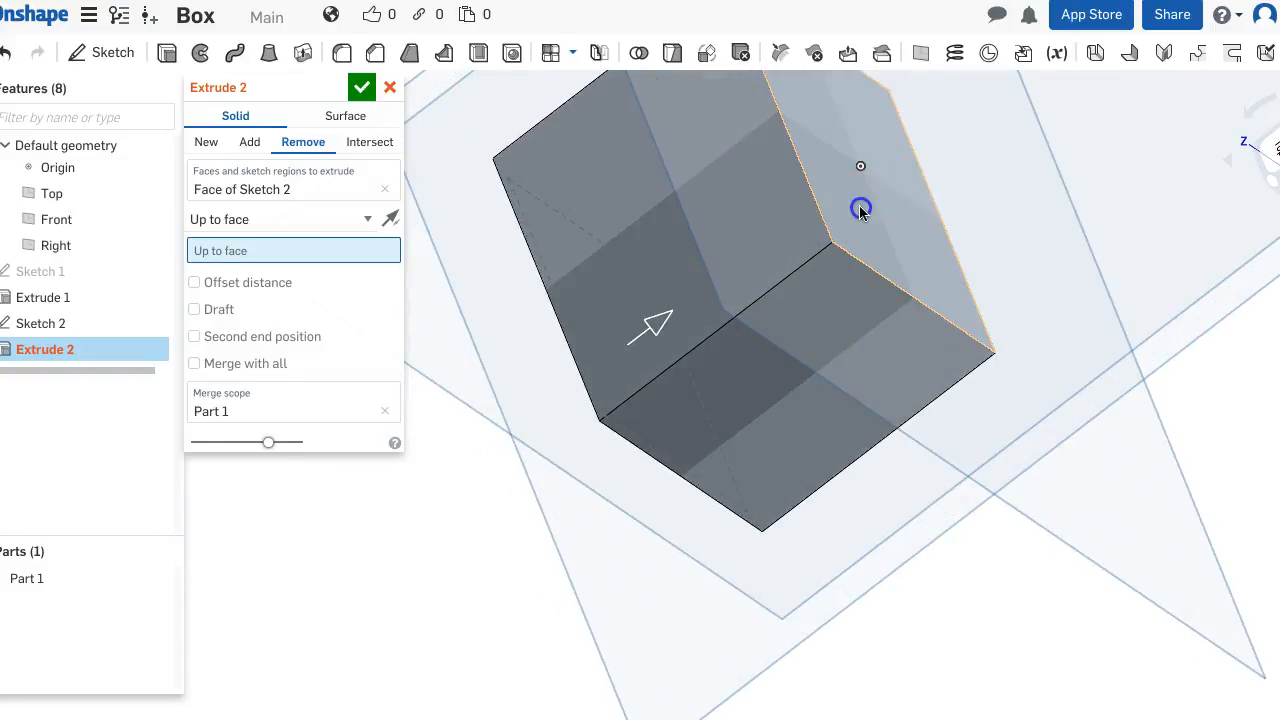
left_click(860, 209)
Offset the end of the cut 3 mm from the box's back face and finish the Remove extrude.
right_click_drag(519, 556, 623, 447)
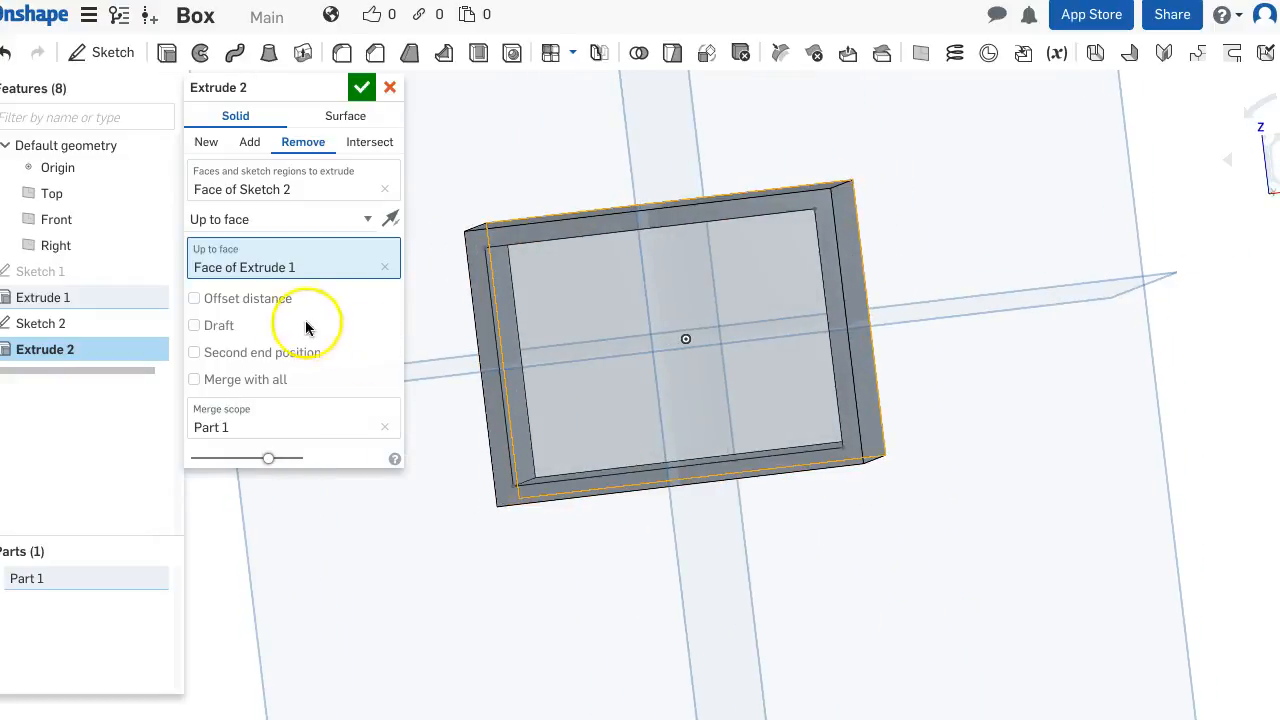
left_click(199, 299)
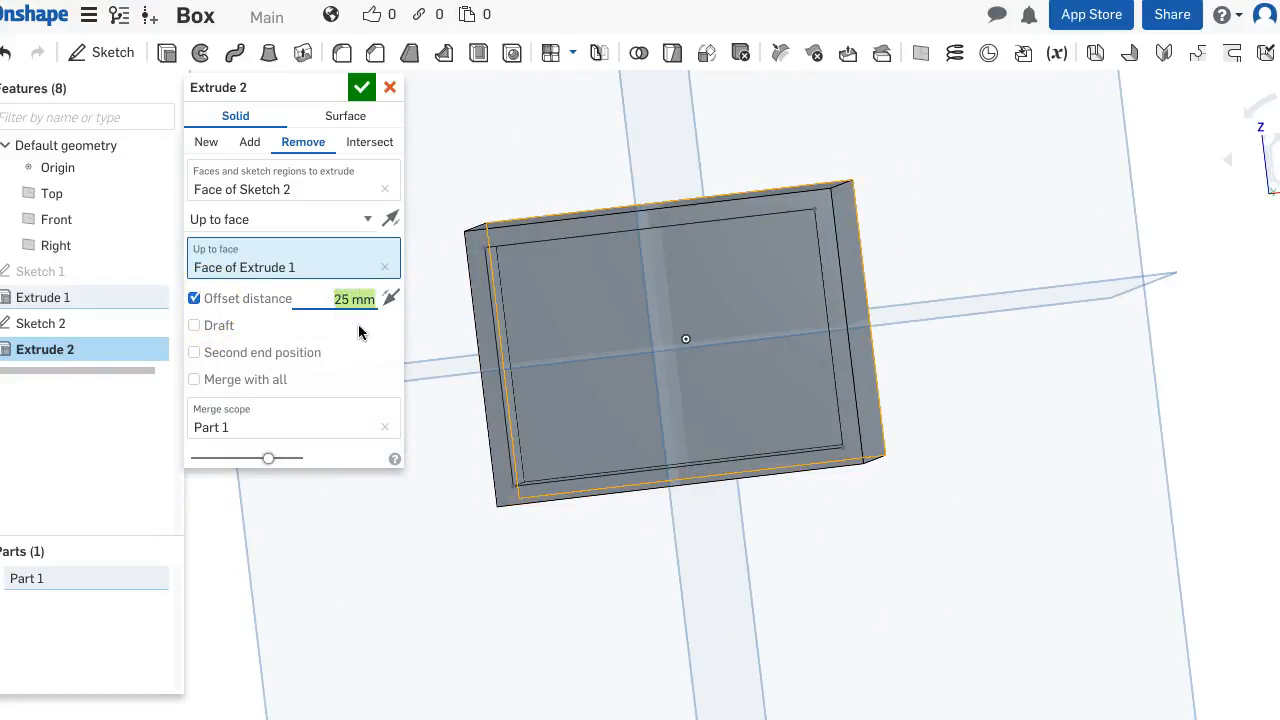
right_click_drag(920, 325, 974, 291)
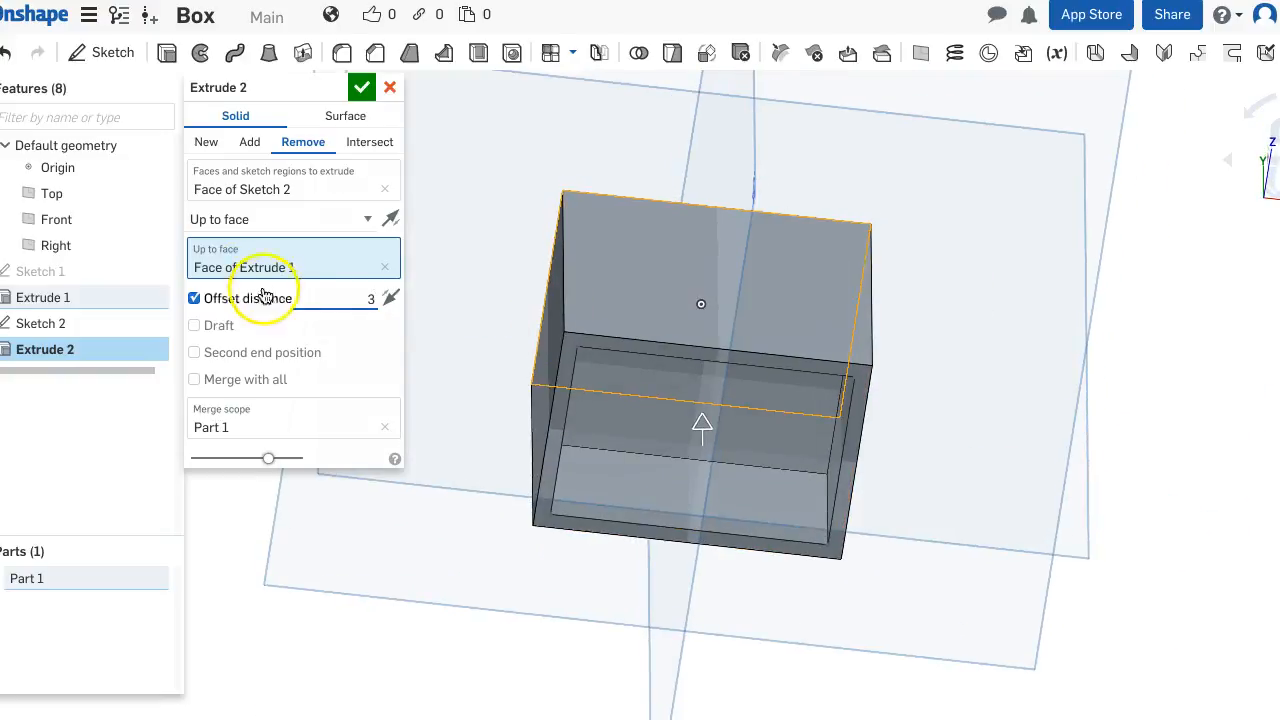
left_click(360, 92)
right_click_drag(579, 453, 646, 309)
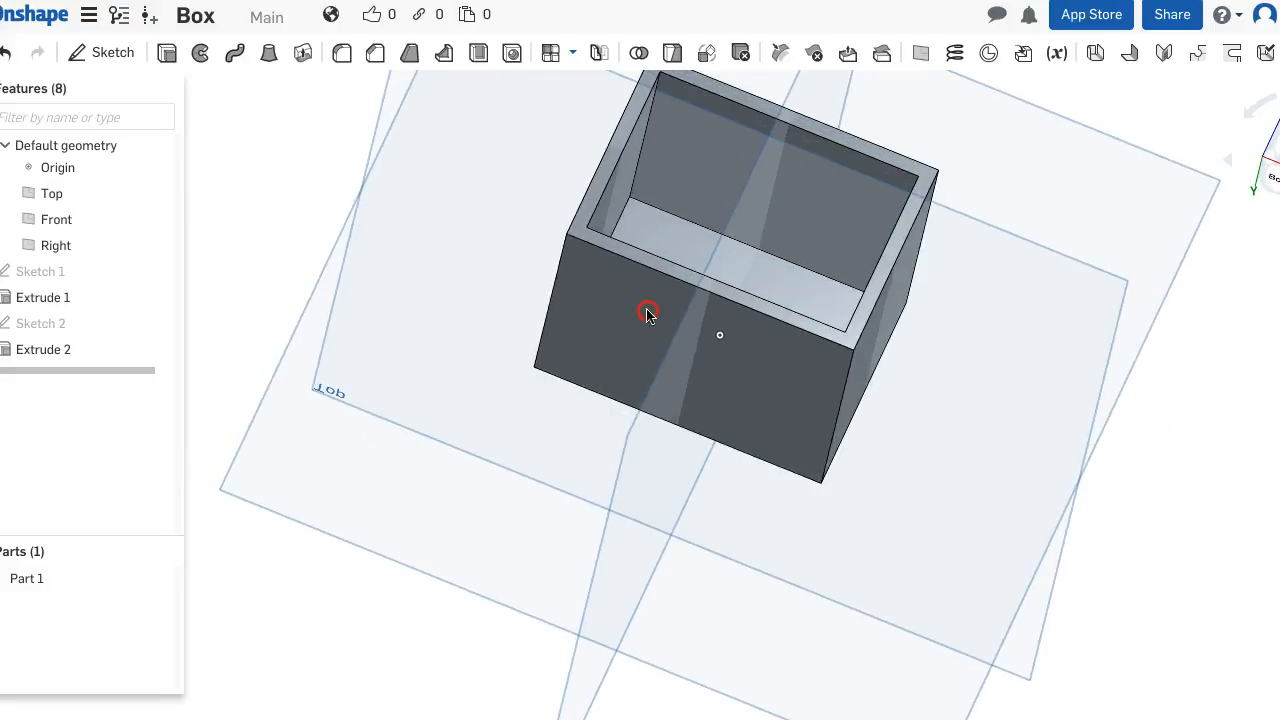
Set the depth of the box's base extrude to 70 mm.
double_click(60, 299)
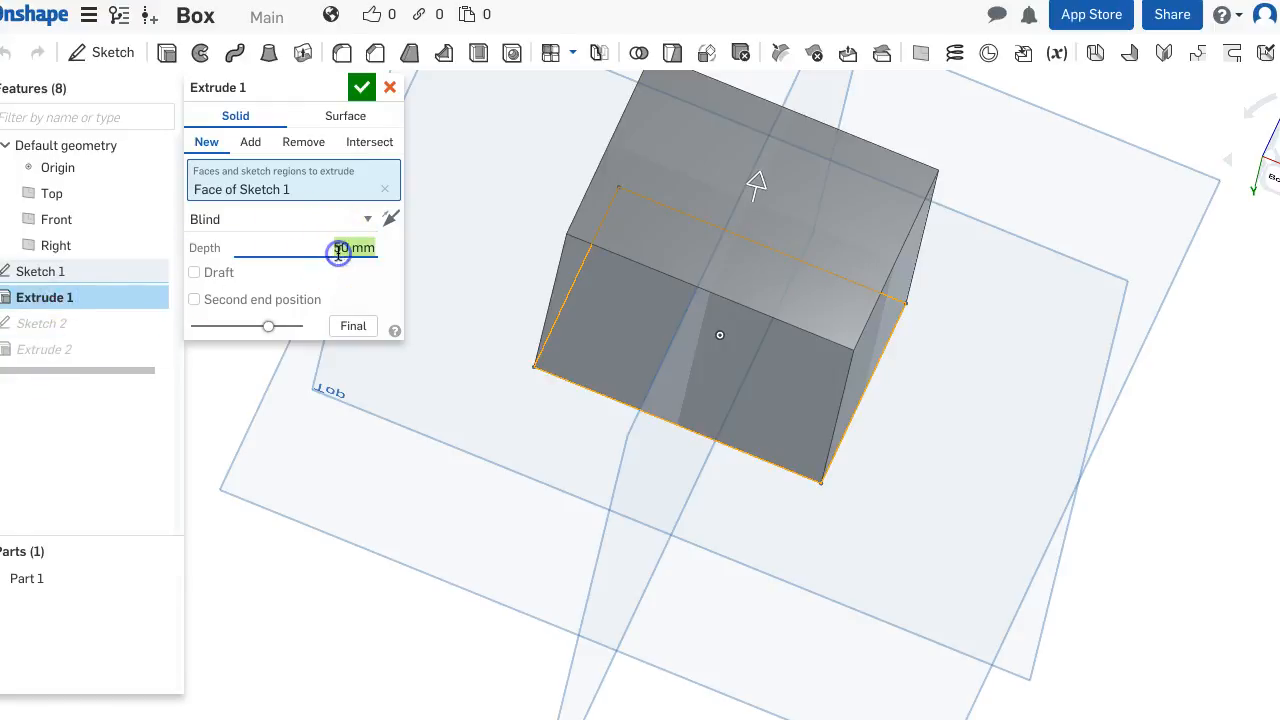
type("70")
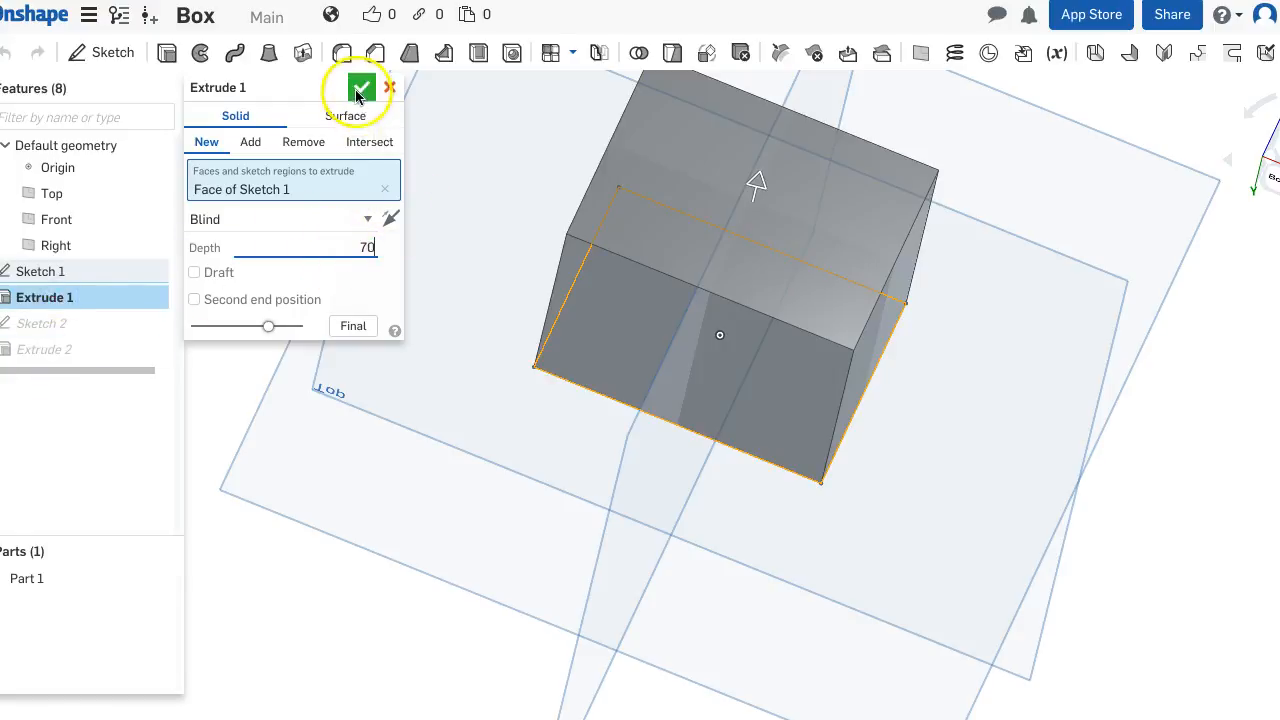
left_click(361, 87)
right_click_drag(526, 257, 723, 260)
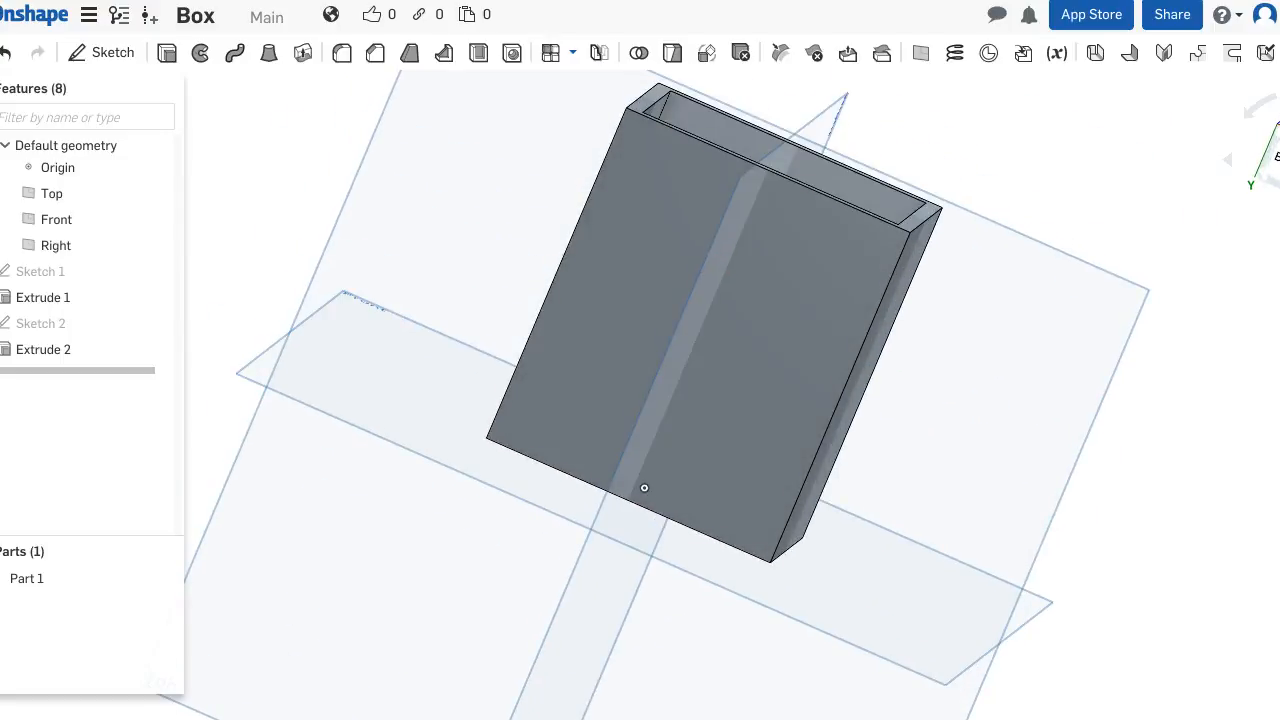
Turn on a section view from the box's wide outer side face and move the section plane about 30.8 mm into the box.
left_click(1278, 240)
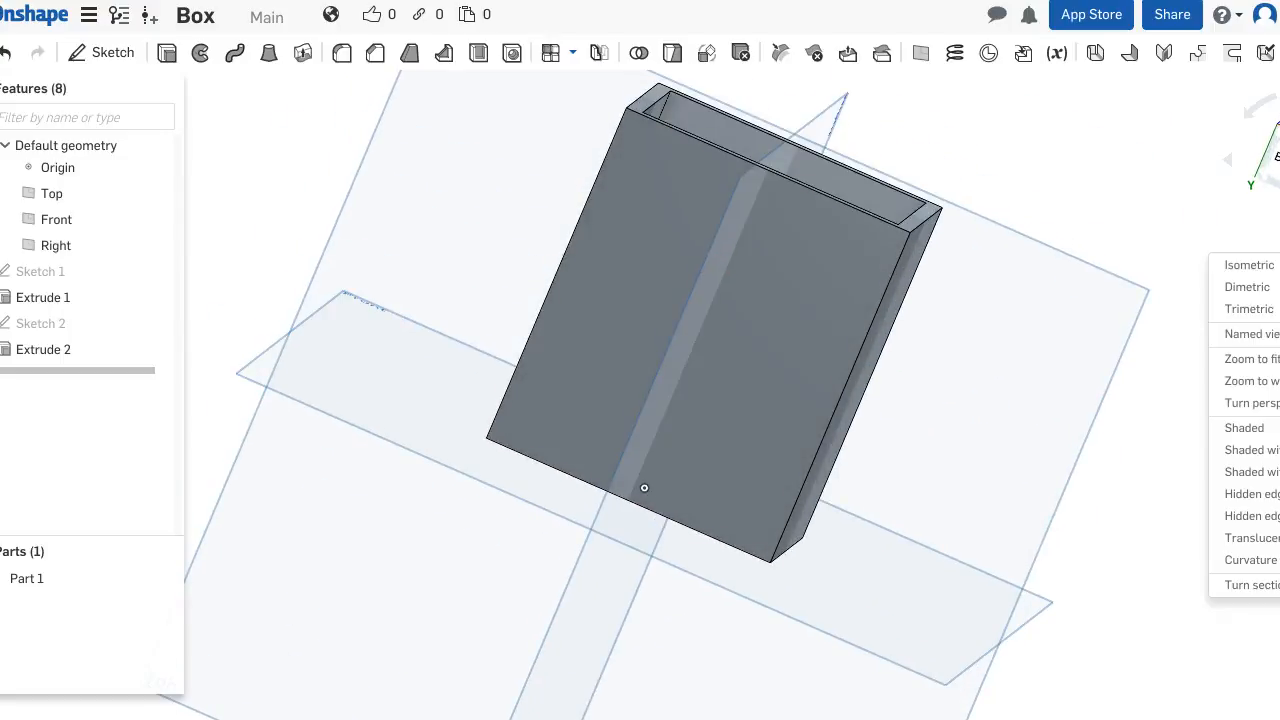
left_click(1250, 585)
left_click(729, 318)
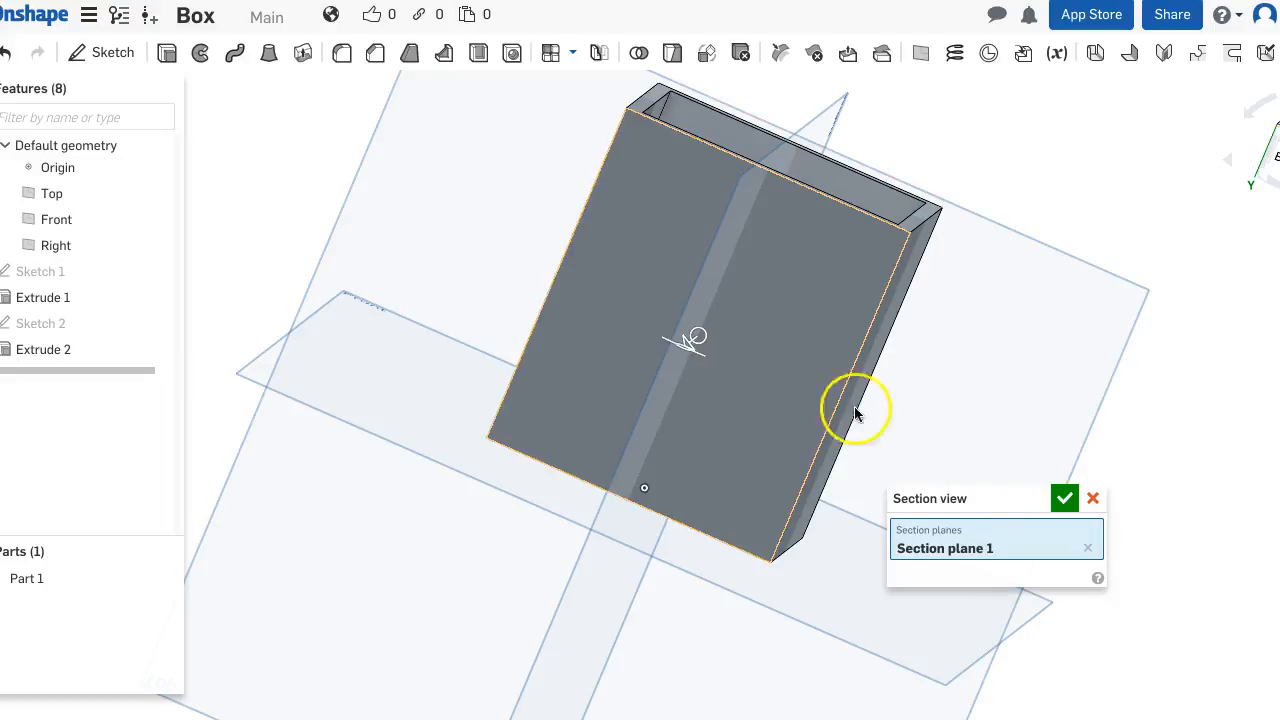
left_click_drag(686, 347, 716, 340)
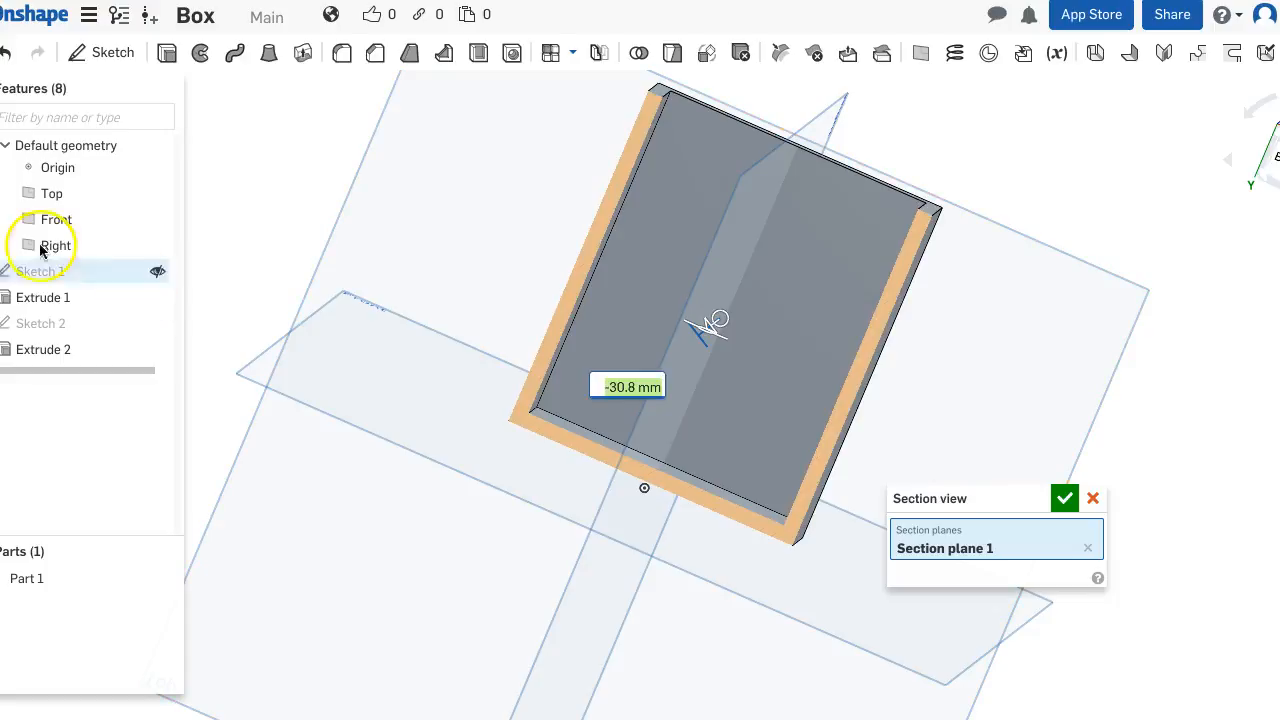
Increase the depth of the box's base extrude to 100 mm.
double_click(106, 292)
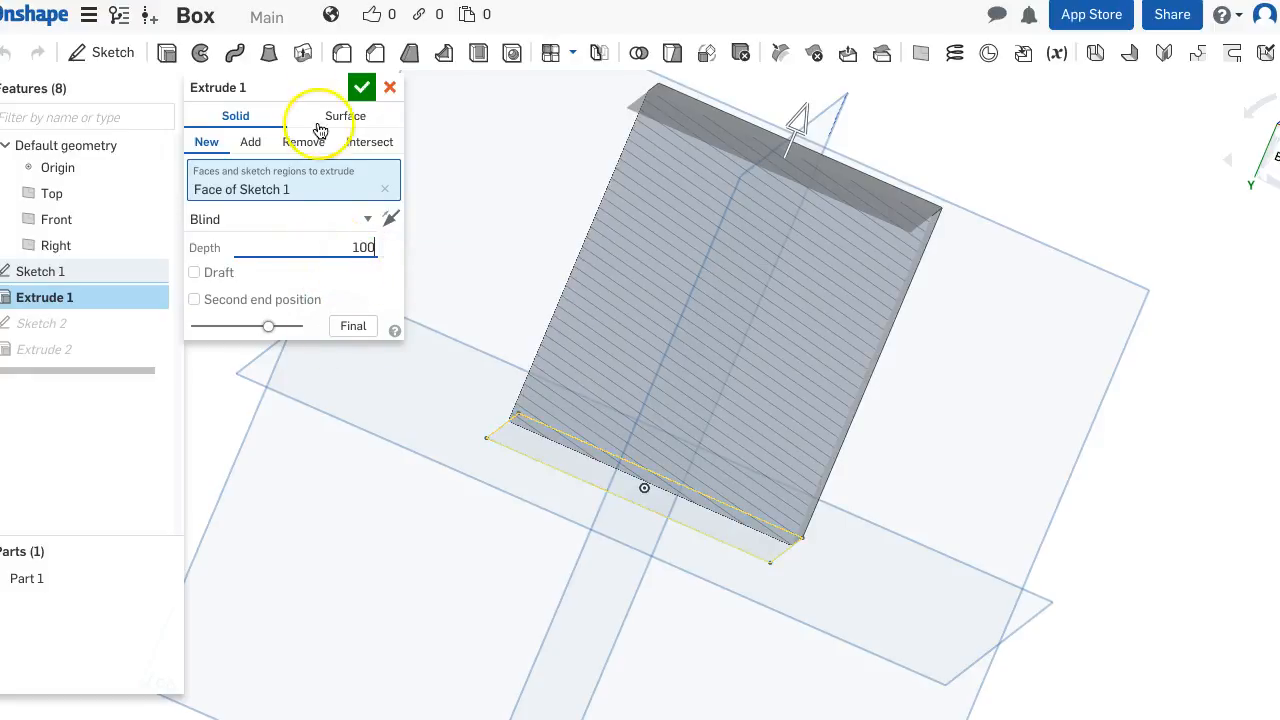
left_click(367, 87)
right_click_drag(808, 556, 811, 469)
Set the box's base extrude depth to 20 mm and turn off the section view.
left_click(84, 291)
double_click(84, 291)
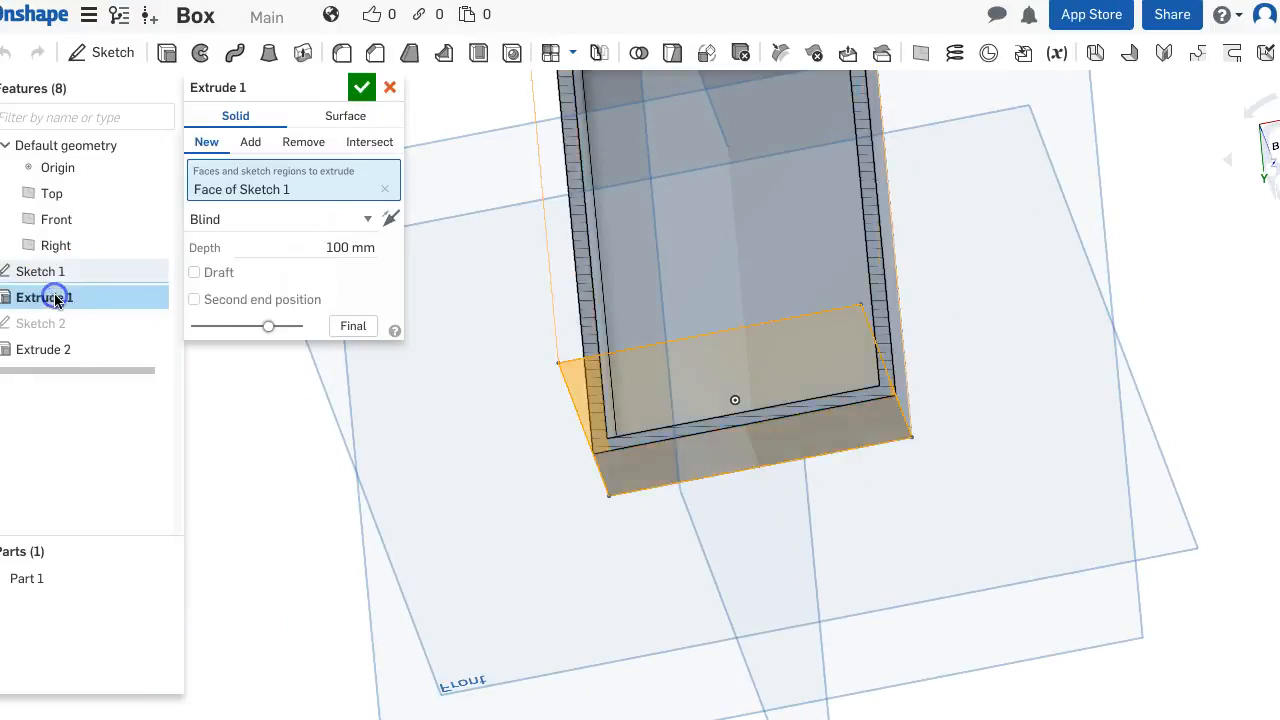
left_click(314, 252)
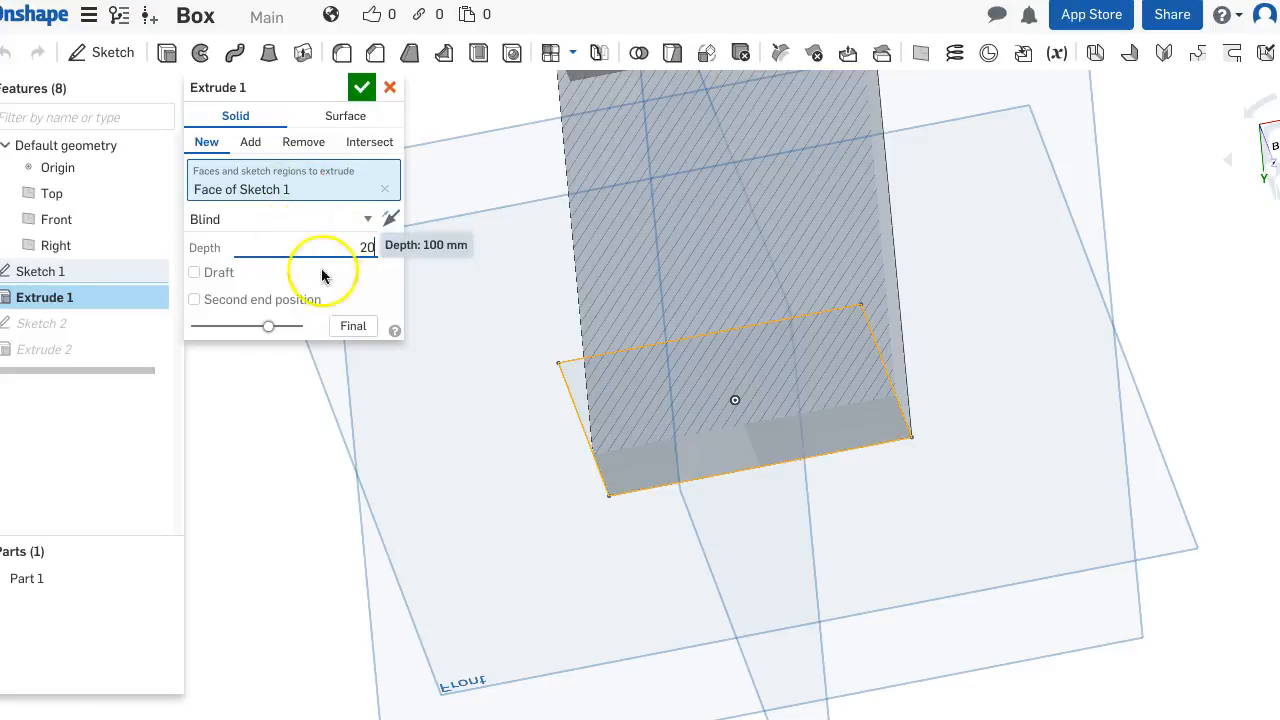
left_click(363, 92)
mouse_move(923, 463)
right_mouse_down()
mouse_move(931, 523)
mouse_move(872, 520)
mouse_move(903, 540)
mouse_move(931, 594)
mouse_move(937, 515)
mouse_move(937, 585)
right_mouse_up()
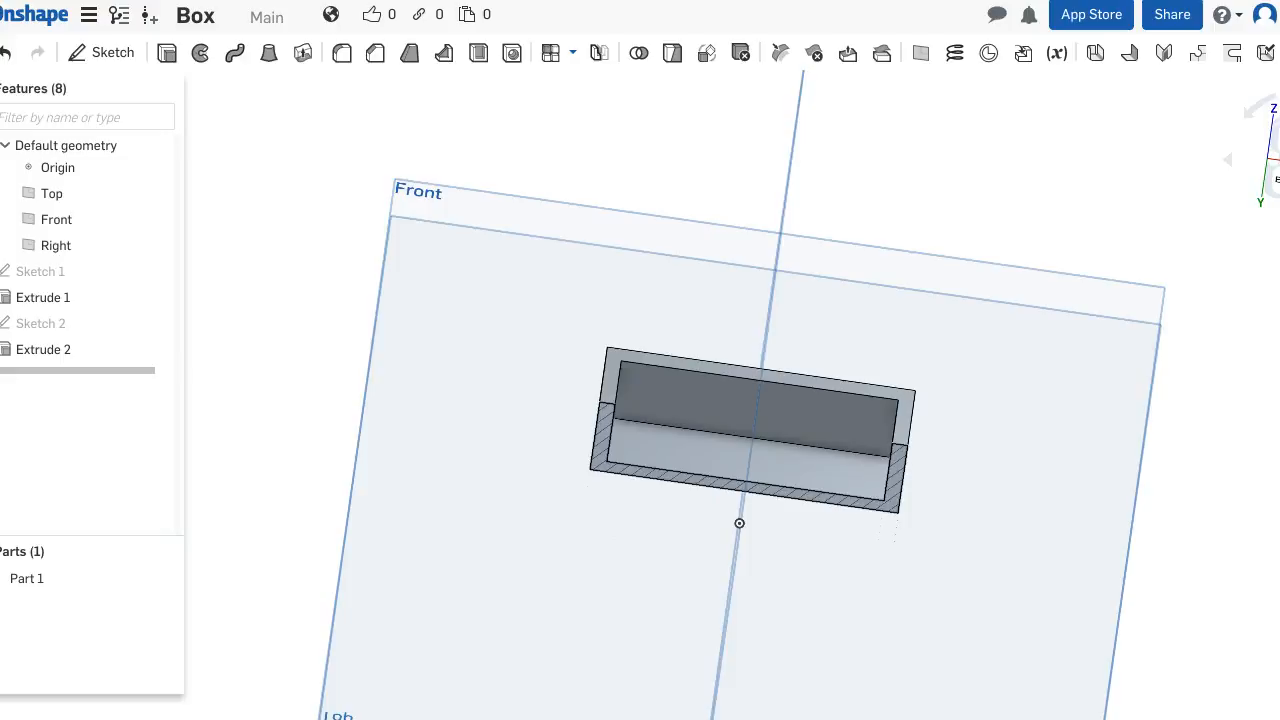
right_click(1238, 621)
left_click(1274, 588)
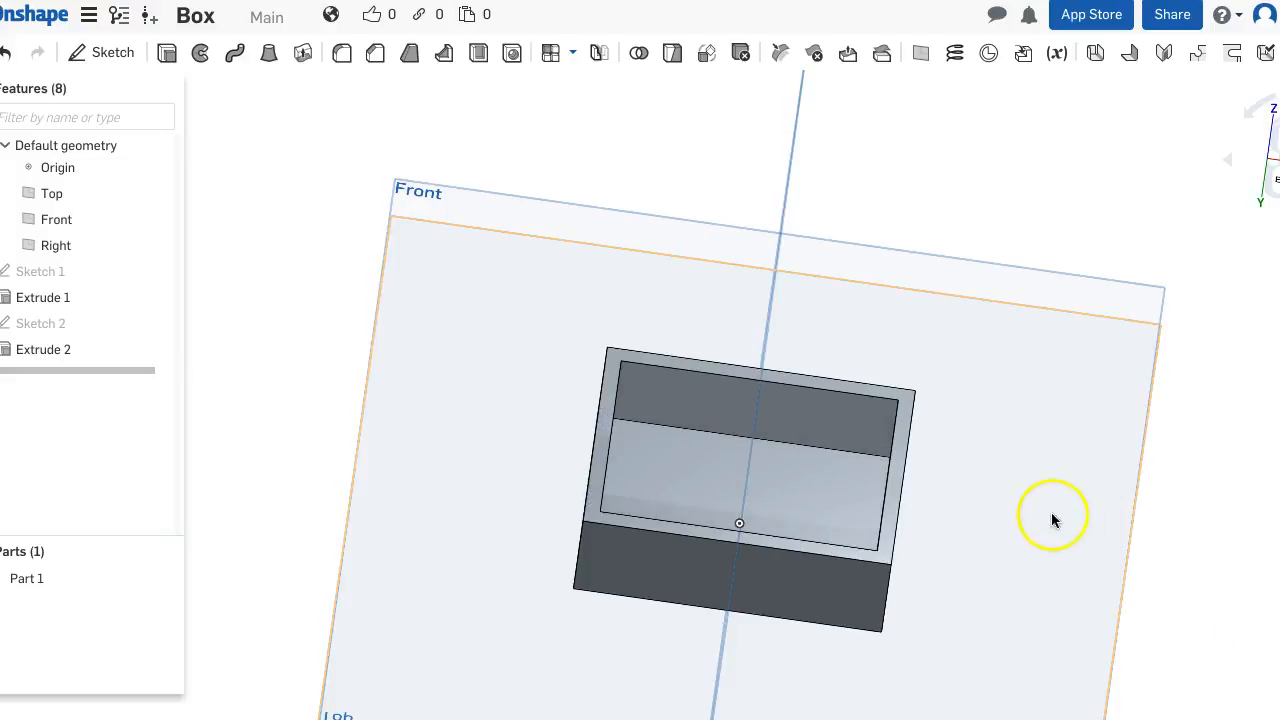
Edit the base rectangle's sketch, set its 60 mm width to 45 mm, and finish the sketch.
left_click(17, 277)
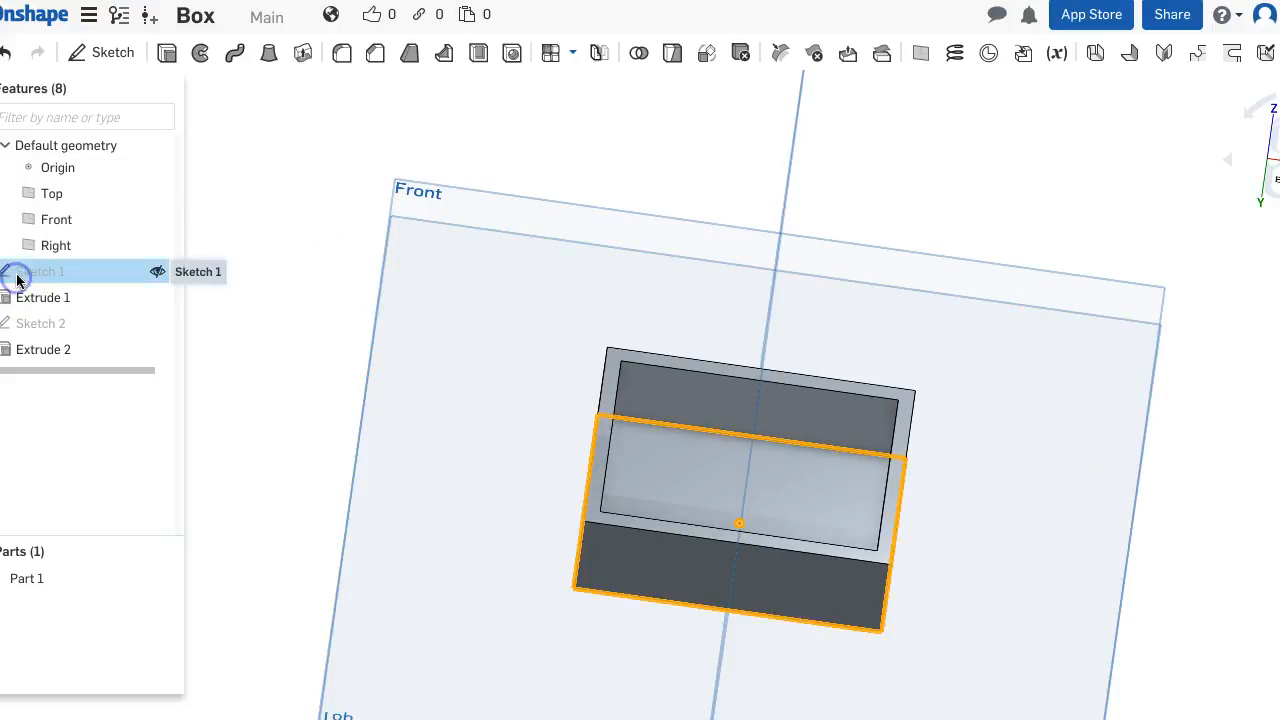
double_click(17, 277)
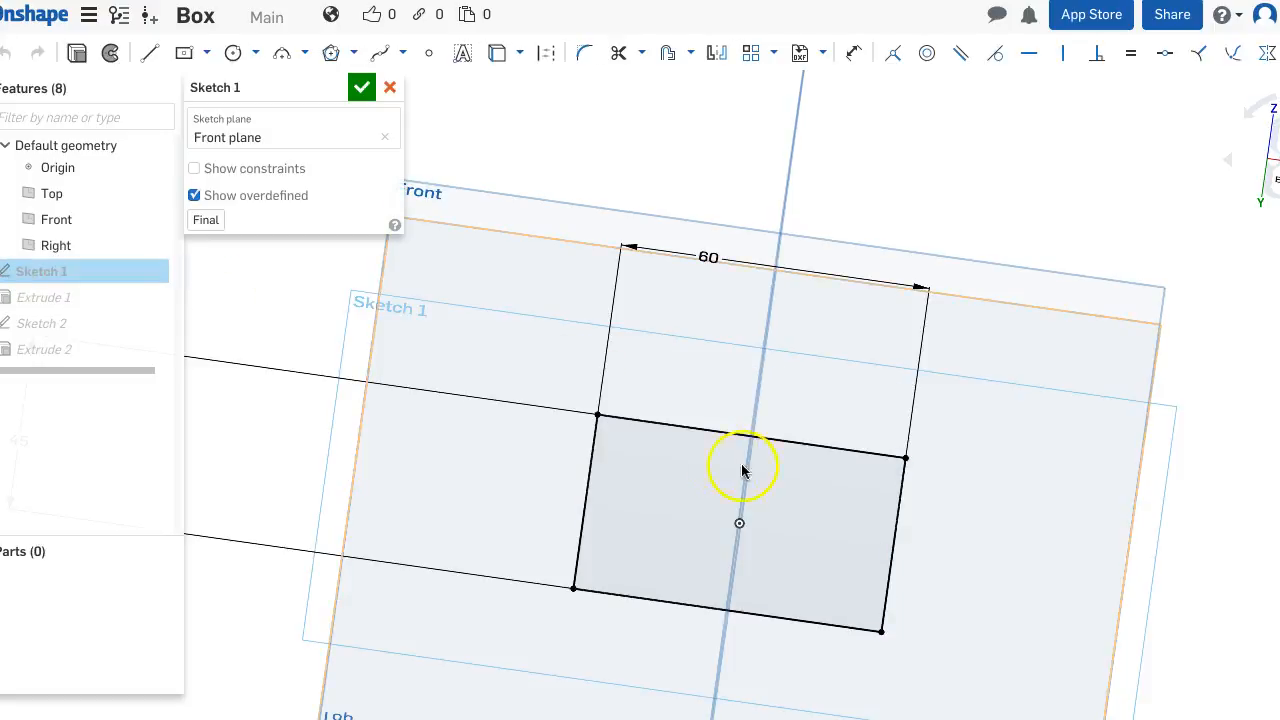
left_click(713, 262)
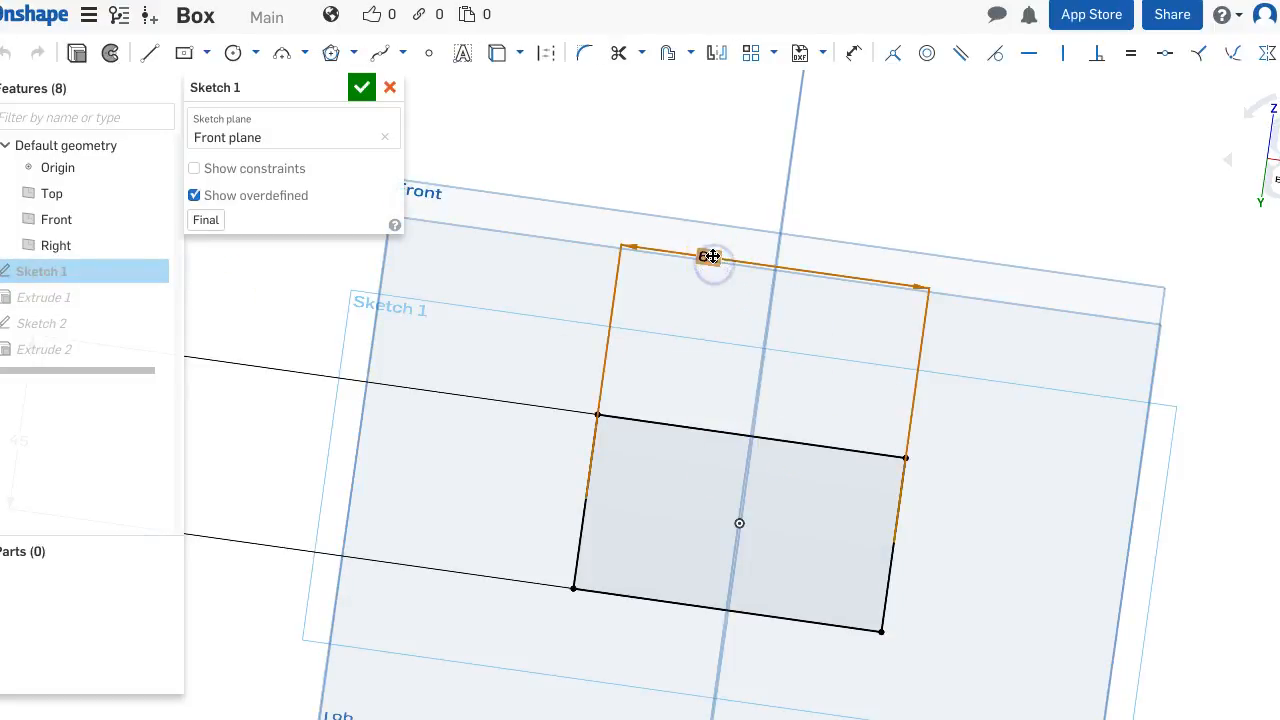
double_click(712, 257)
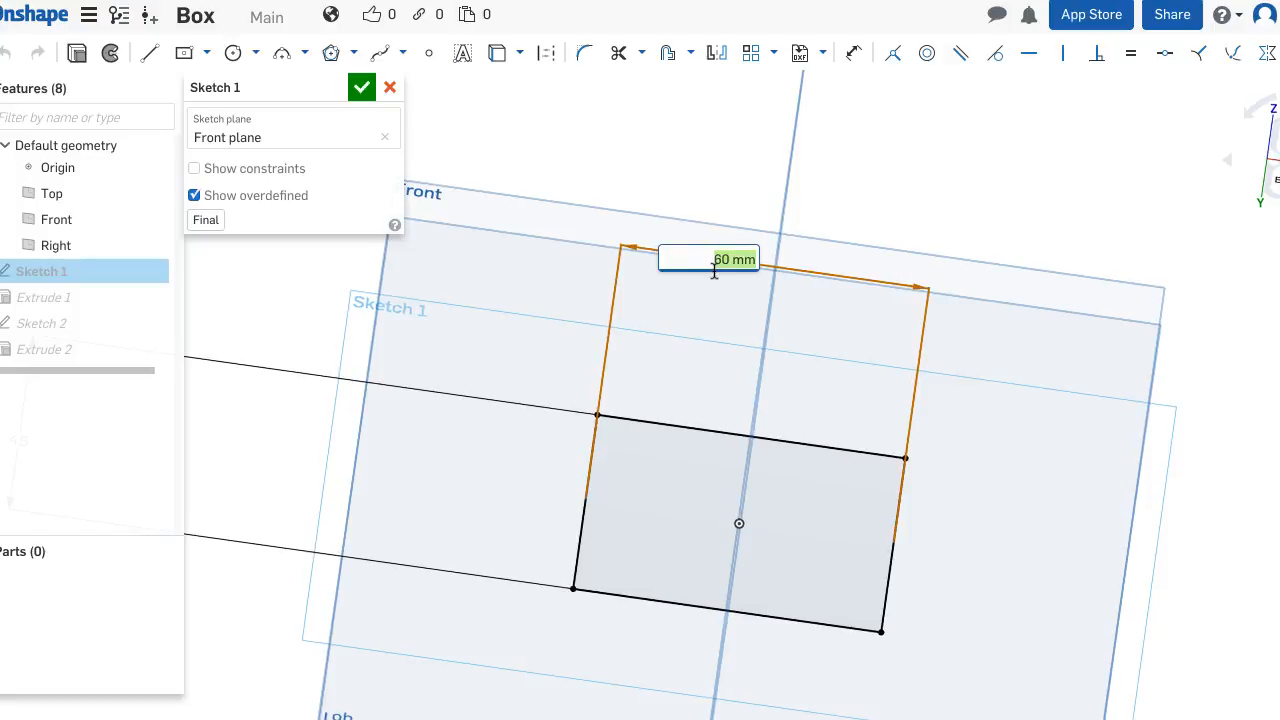
type("45")
left_click(512, 342)
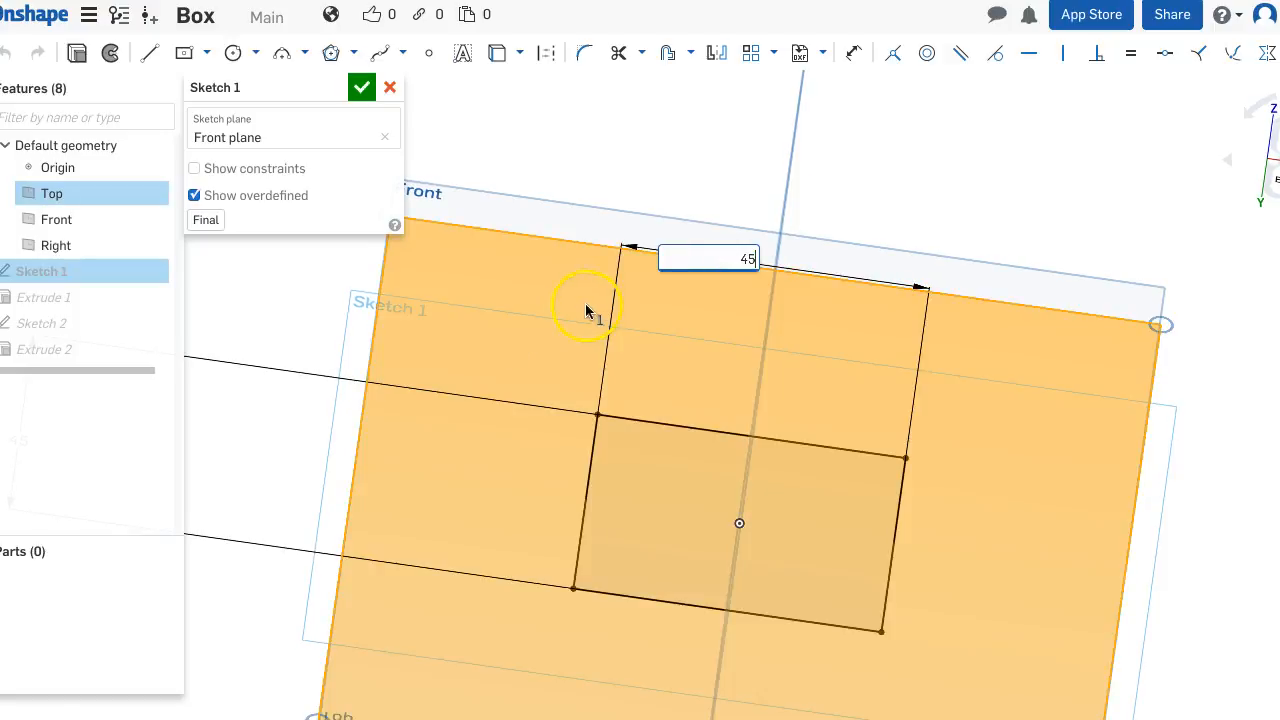
key("Return")
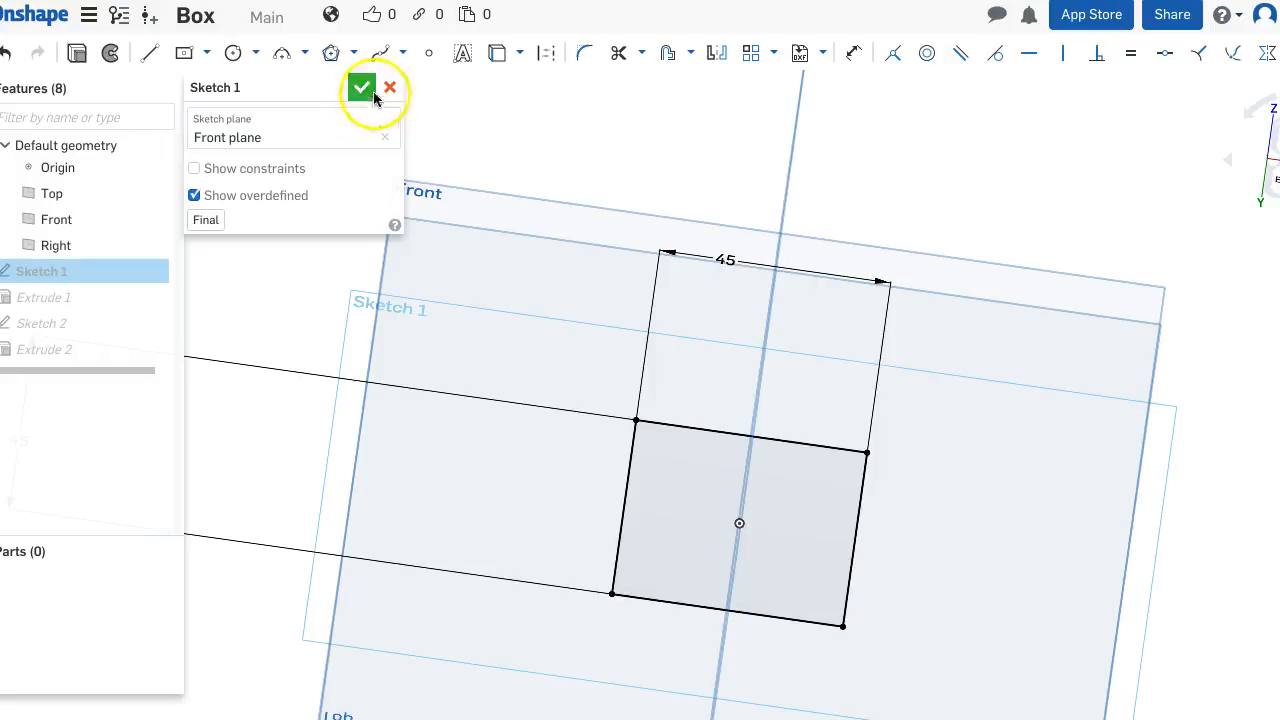
left_click(362, 87)
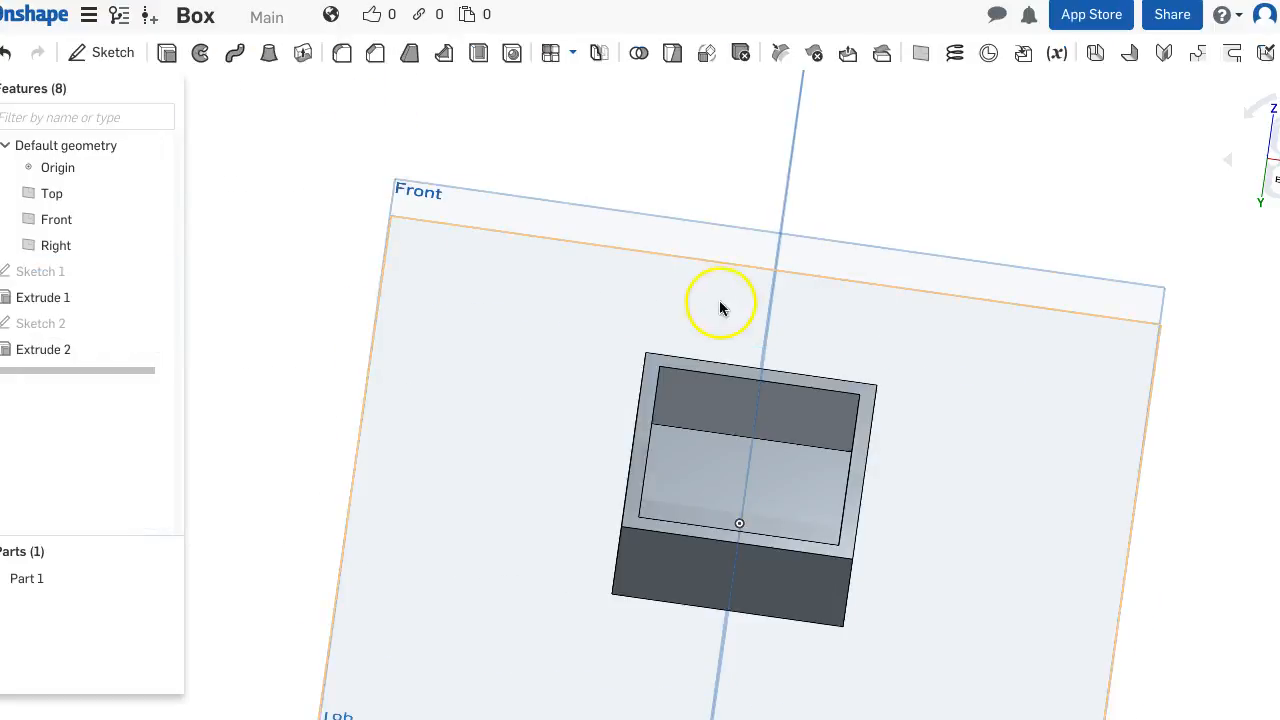
scroll(757, 393, "down", 3)
right_click_drag(803, 400, 786, 486)
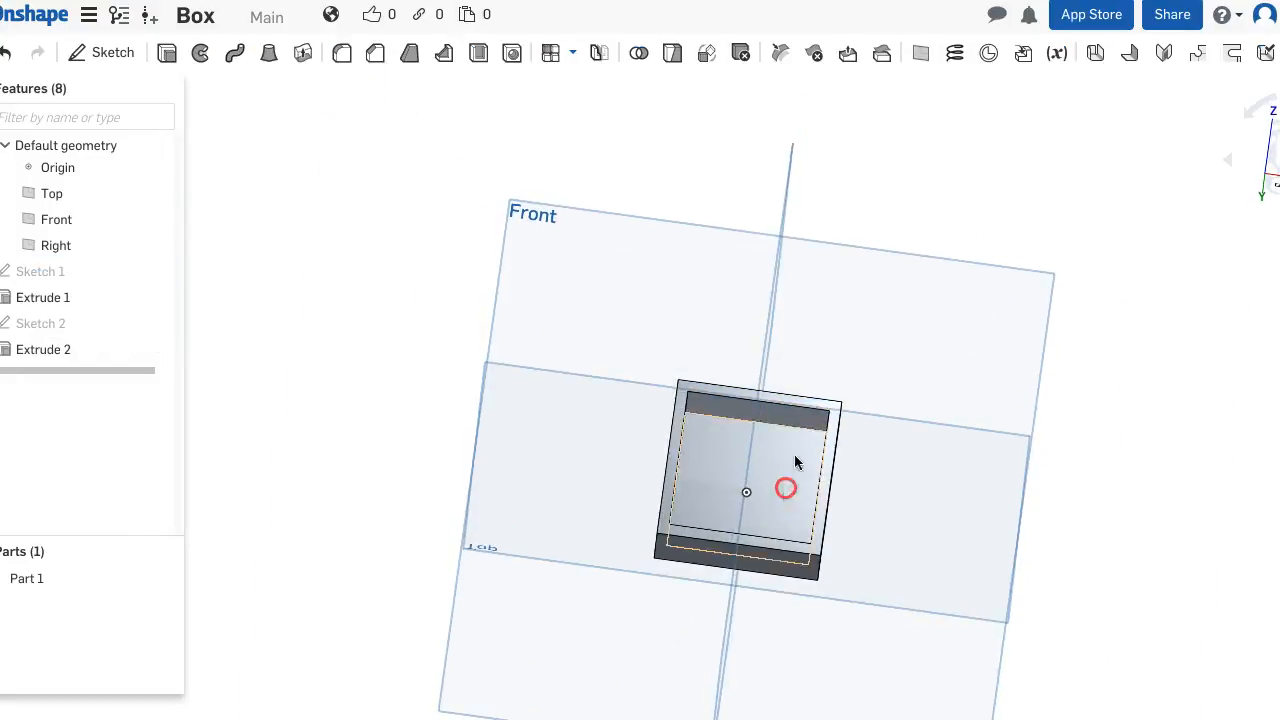
right_click_drag(657, 458, 998, 473)
right_click_drag(766, 629, 722, 632)
left_click(1276, 155)
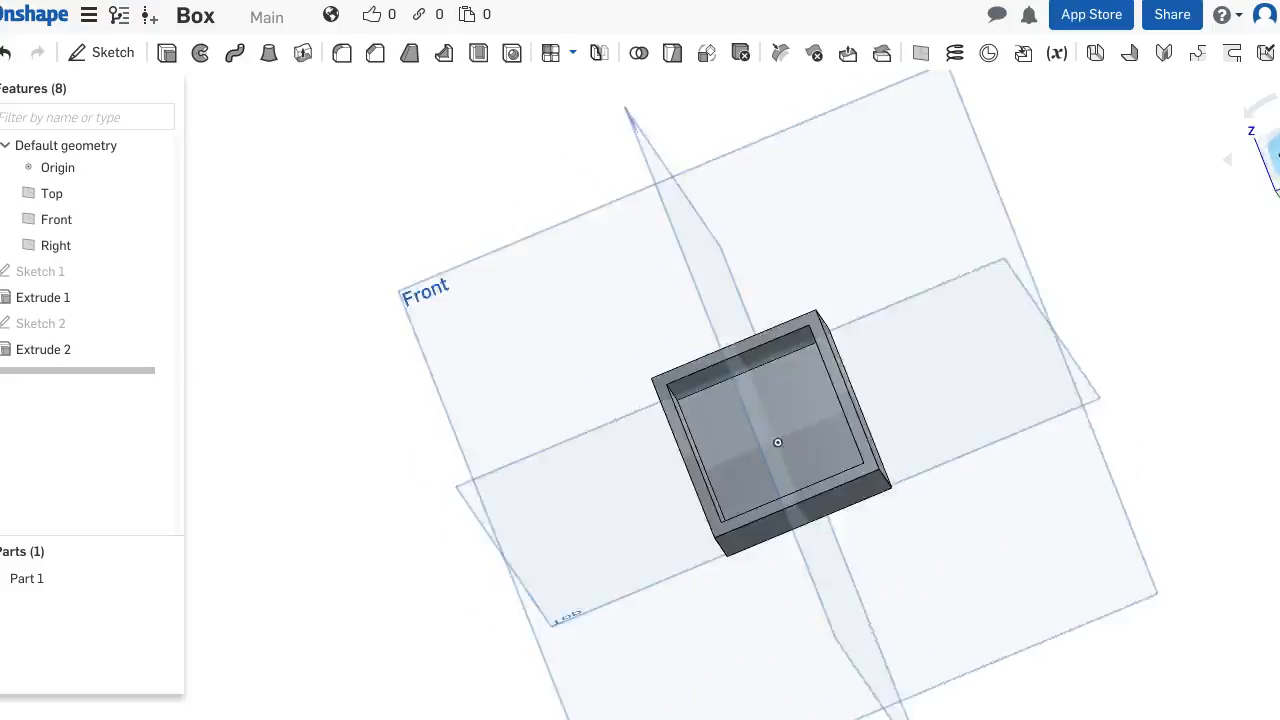
mouse_move(931, 371)
right_mouse_down()
mouse_move(937, 346)
mouse_move(943, 366)
right_mouse_up()
Fillet the four inside corner edges of the box's cavity, using a smaller radius than the default 5 mm.
left_click(866, 325)
right_click_drag(862, 357, 865, 325)
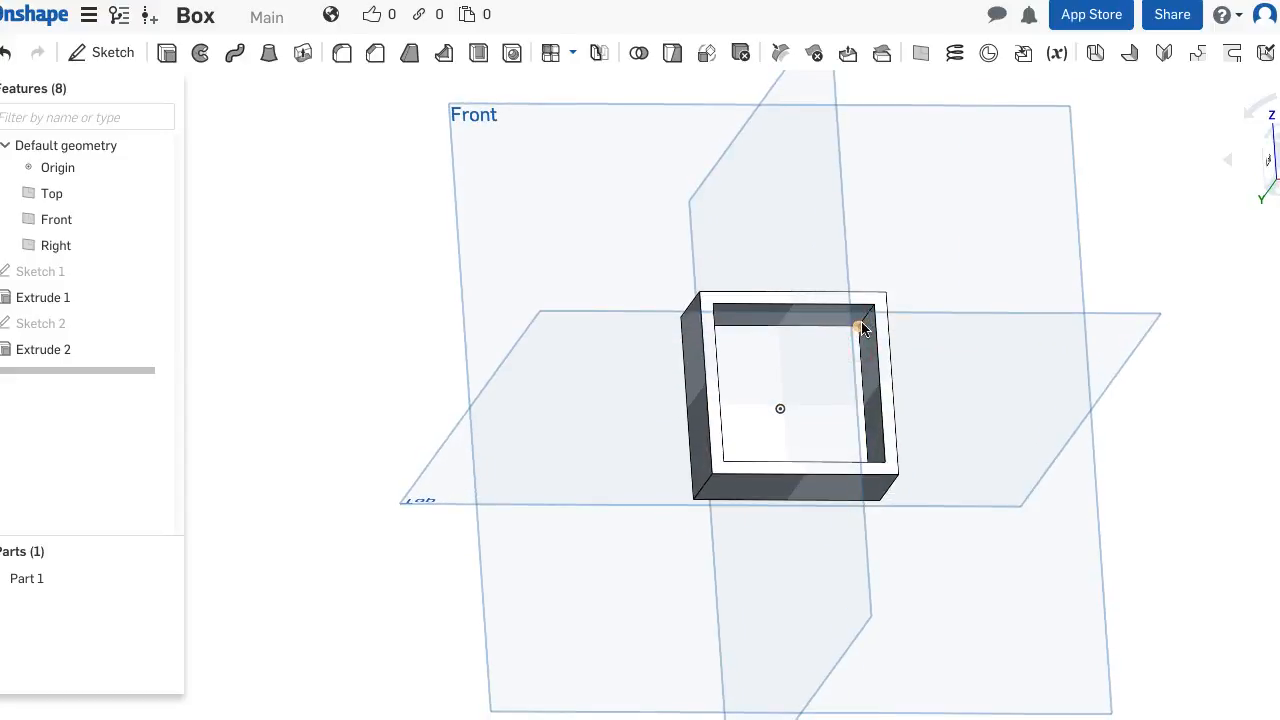
scroll(865, 330, "up", 5)
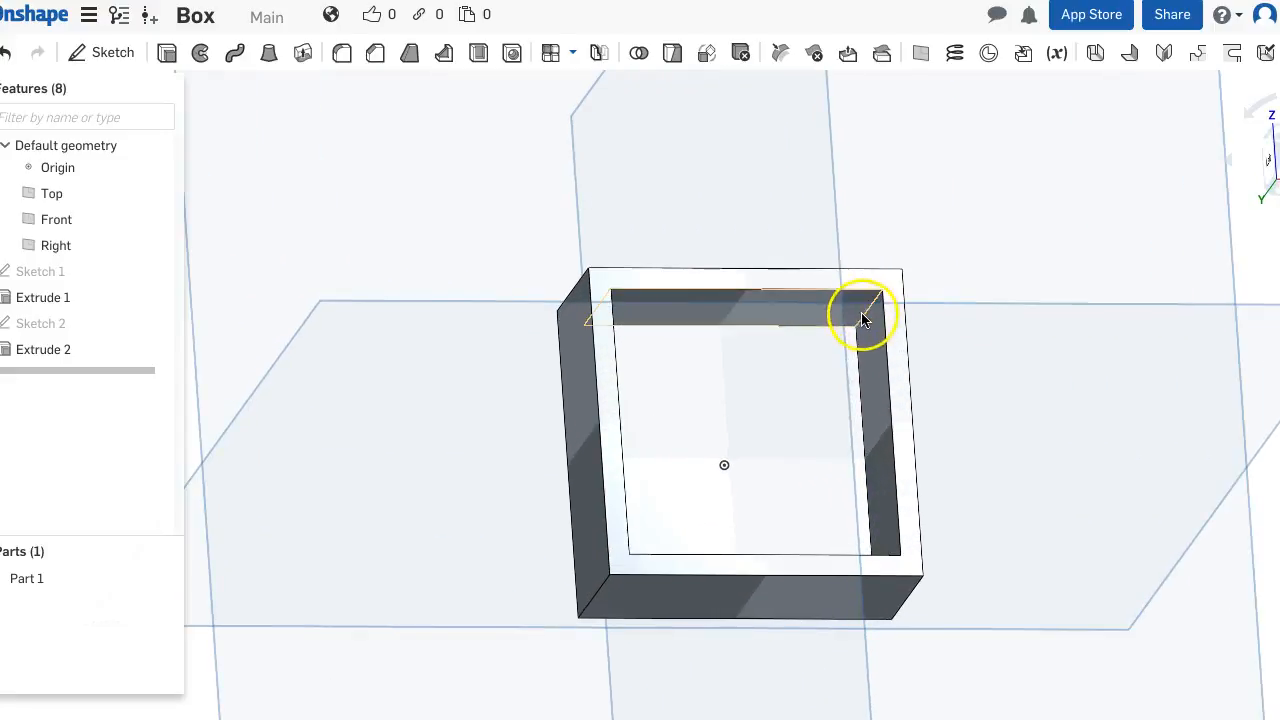
left_click(862, 320)
right_click_drag(862, 320, 814, 357)
left_click(643, 323)
left_click(583, 313)
right_click_drag(595, 322, 614, 364)
right_click_drag(595, 463, 668, 535)
left_click(590, 592)
left_click(557, 616)
right_click_drag(737, 486, 826, 517)
left_click(1061, 327)
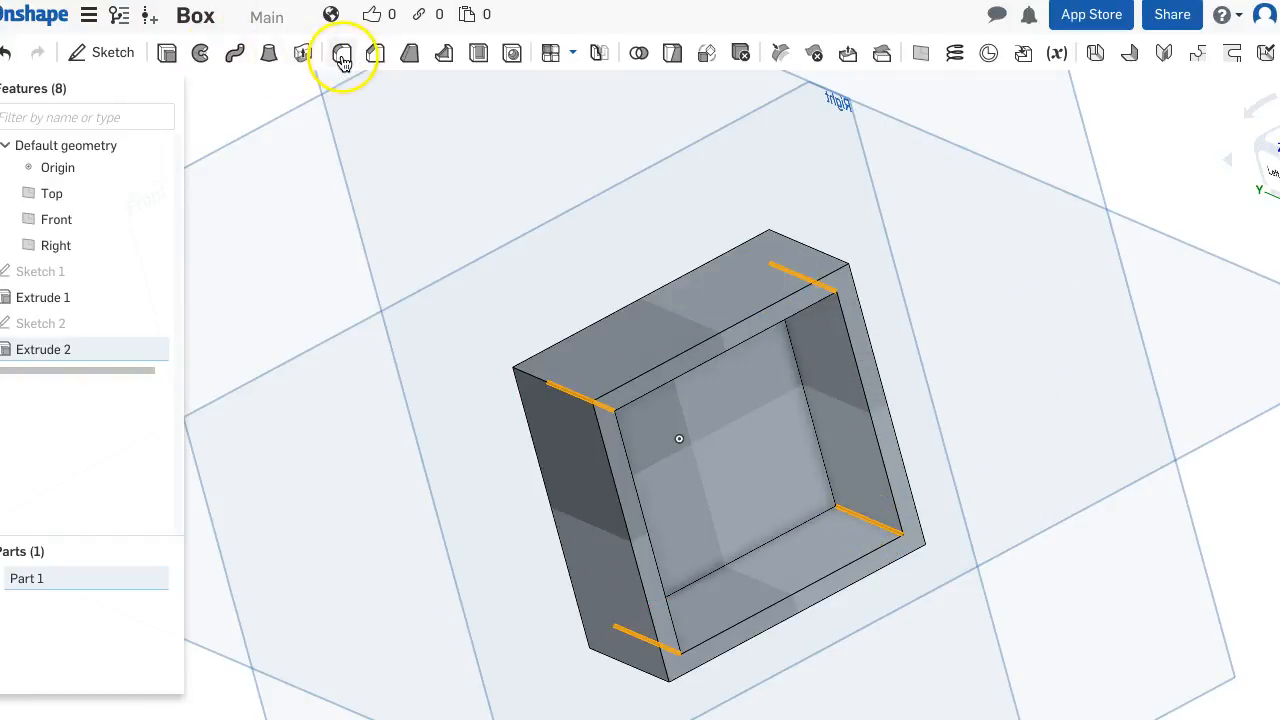
left_click(342, 54)
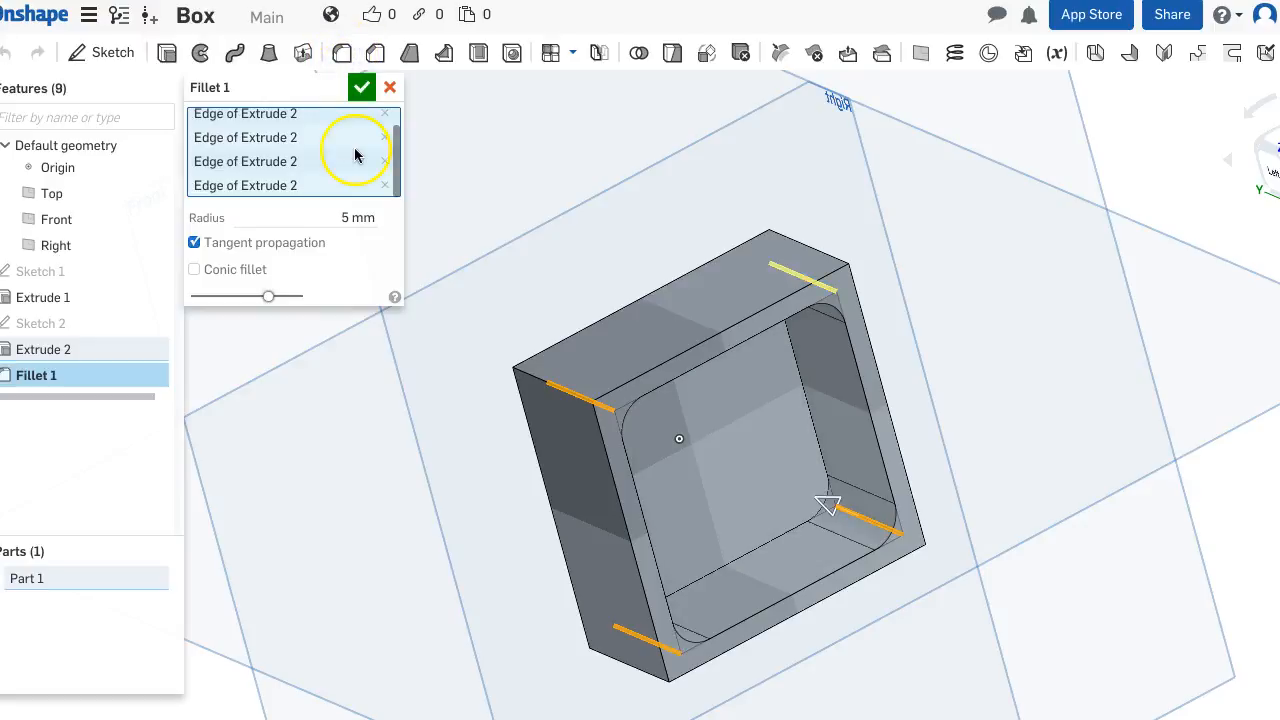
right_click_drag(1274, 596, 1137, 514)
left_click(343, 218)
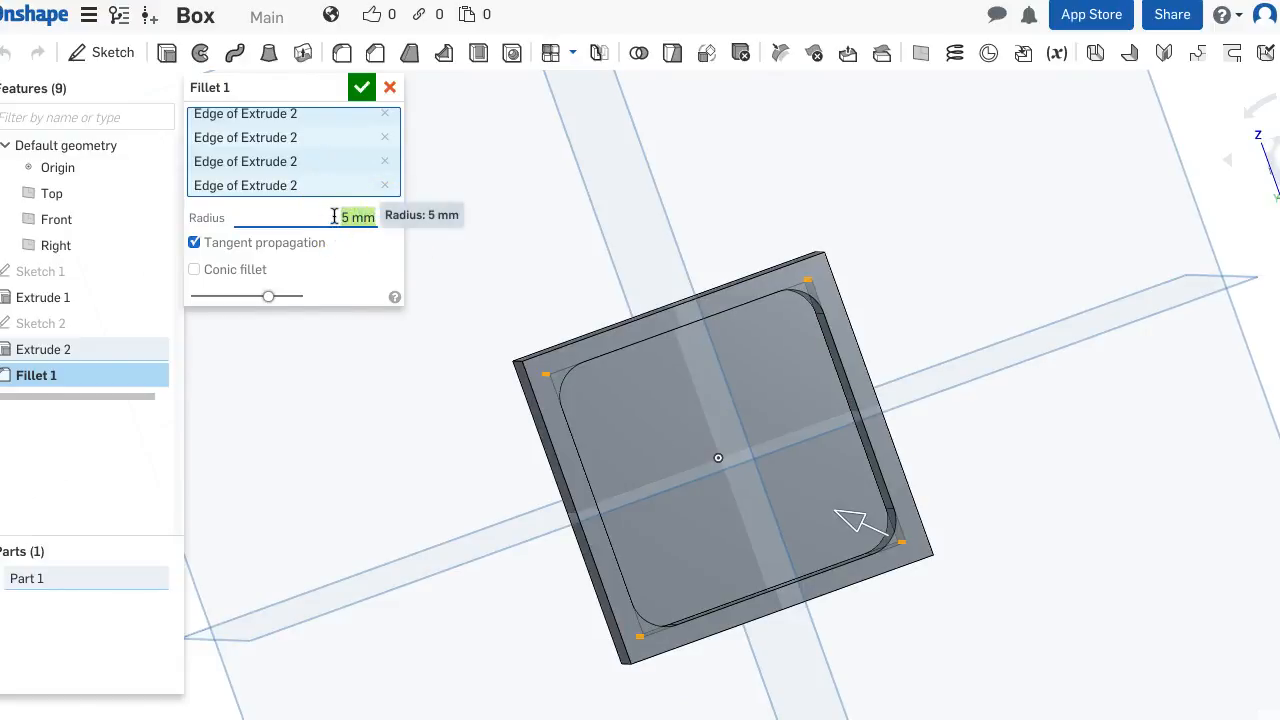
left_click(362, 92)
mouse_move(857, 528)
right_mouse_down()
mouse_move(851, 509)
mouse_move(864, 508)
mouse_move(866, 528)
right_mouse_up()
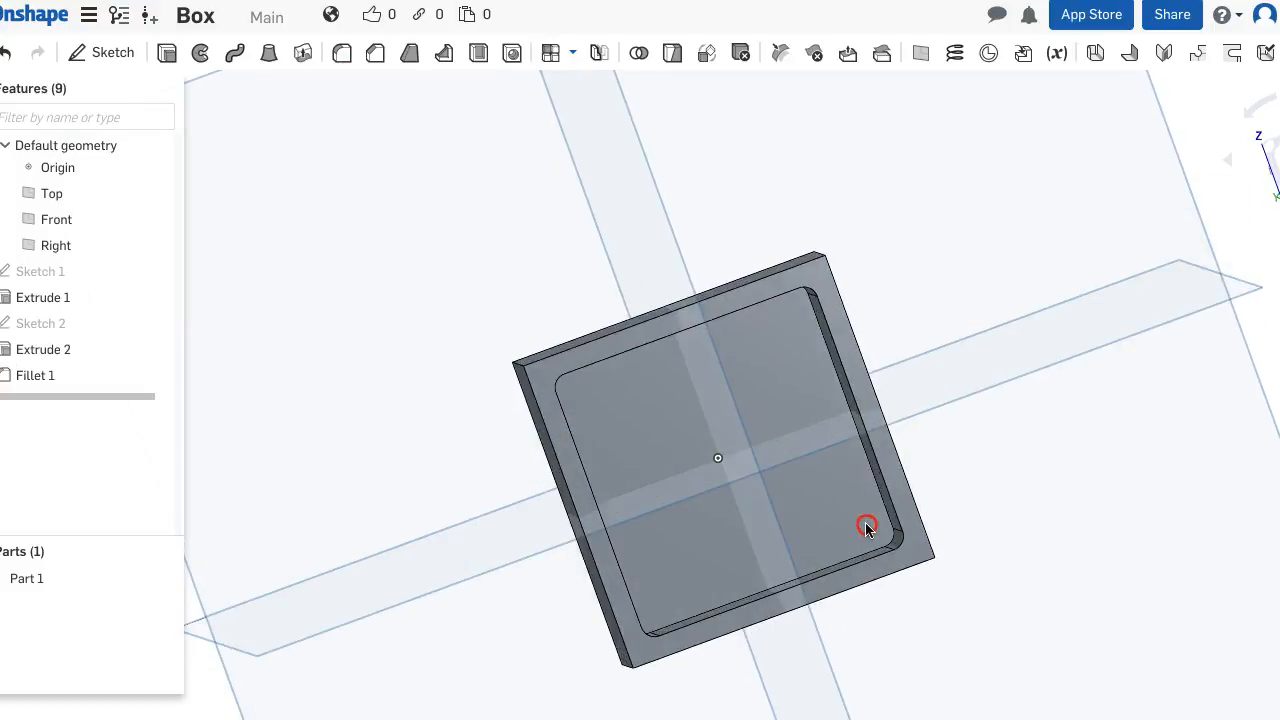
Chamfer the four outer corner edges of the box with an equal distance of 3 mm.
mouse_move(812, 248)
right_mouse_down()
mouse_move(865, 285)
mouse_move(817, 268)
right_mouse_up()
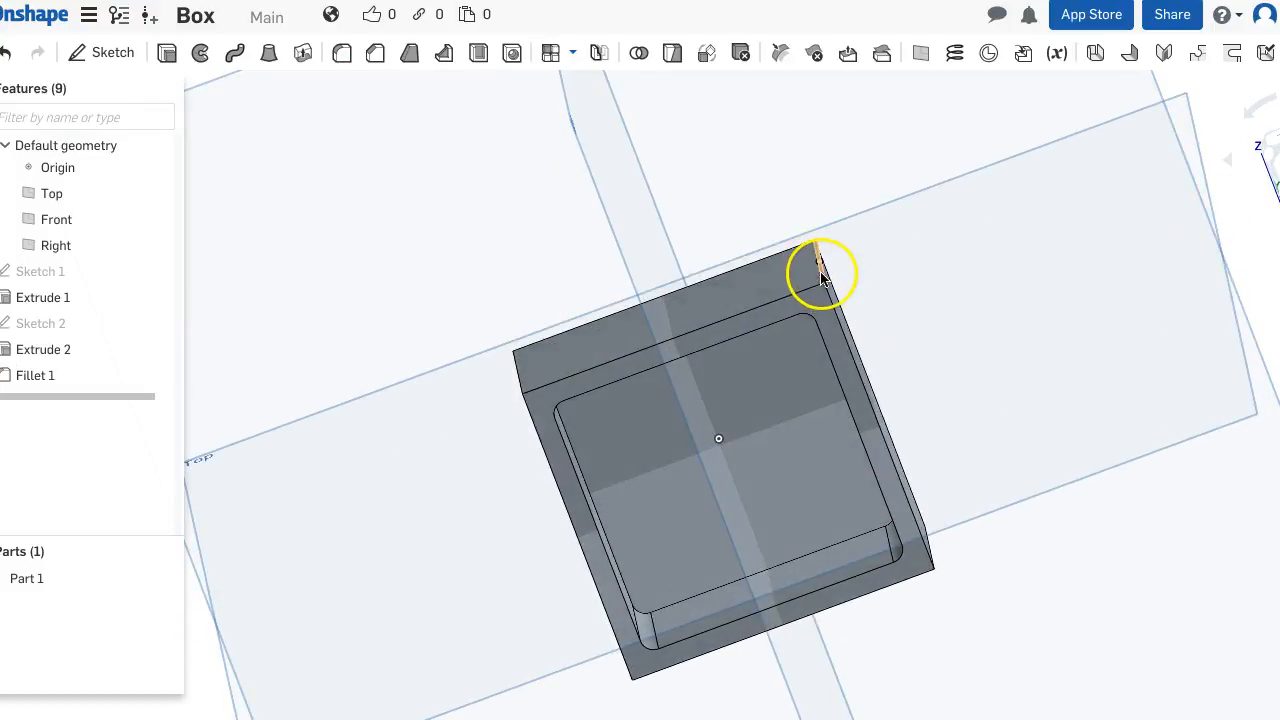
left_click(821, 274)
right_click_drag(651, 371, 703, 362)
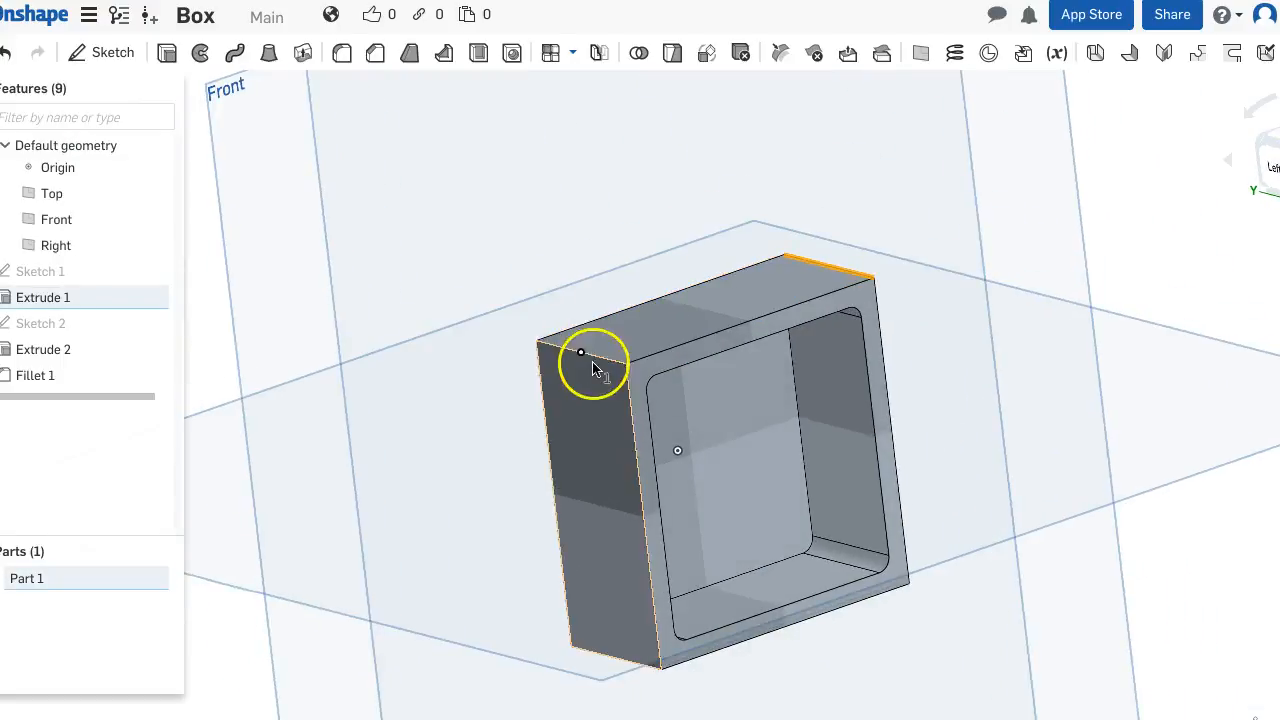
right_click_drag(539, 432, 629, 634)
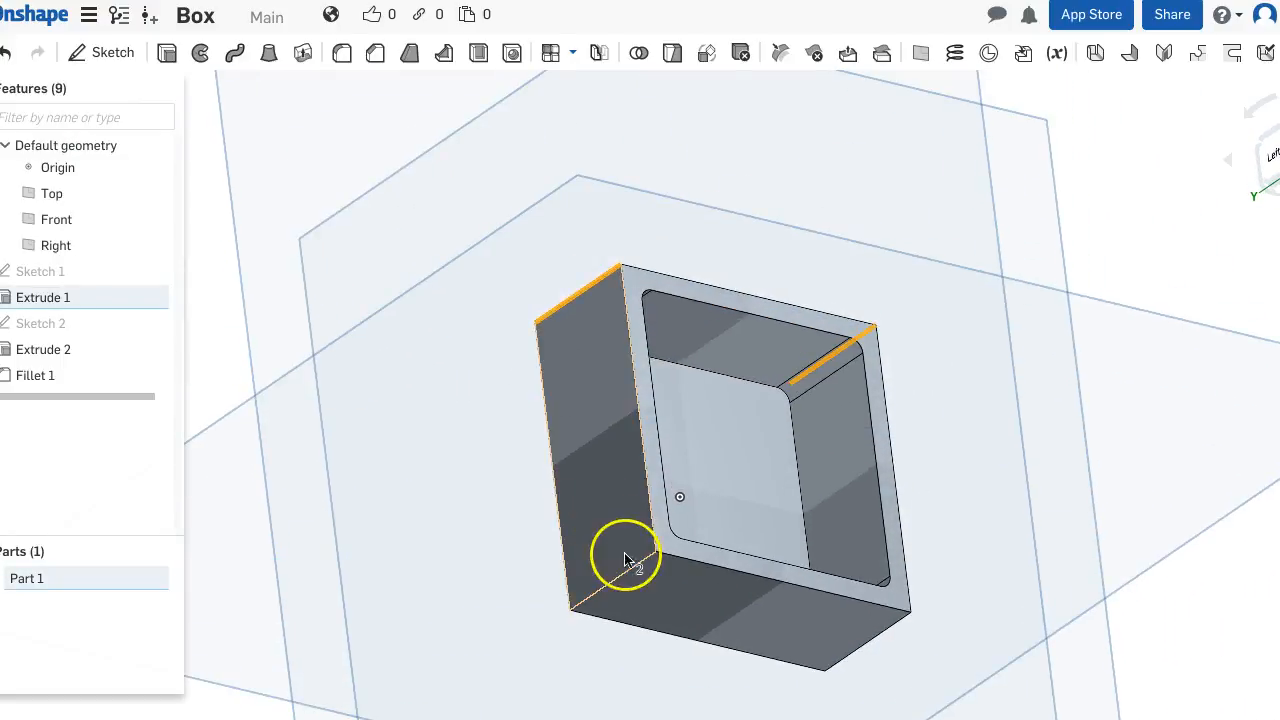
right_click_drag(629, 574, 794, 623)
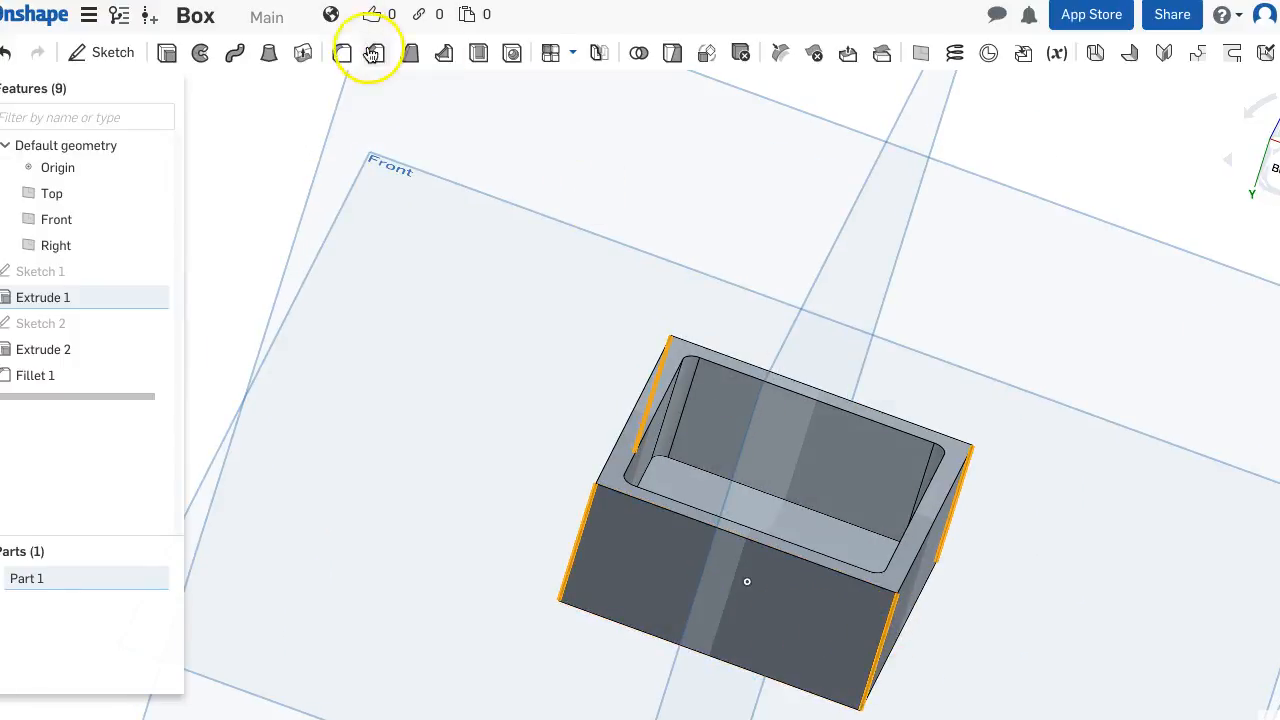
left_click(376, 55)
left_click(342, 243)
type("3")
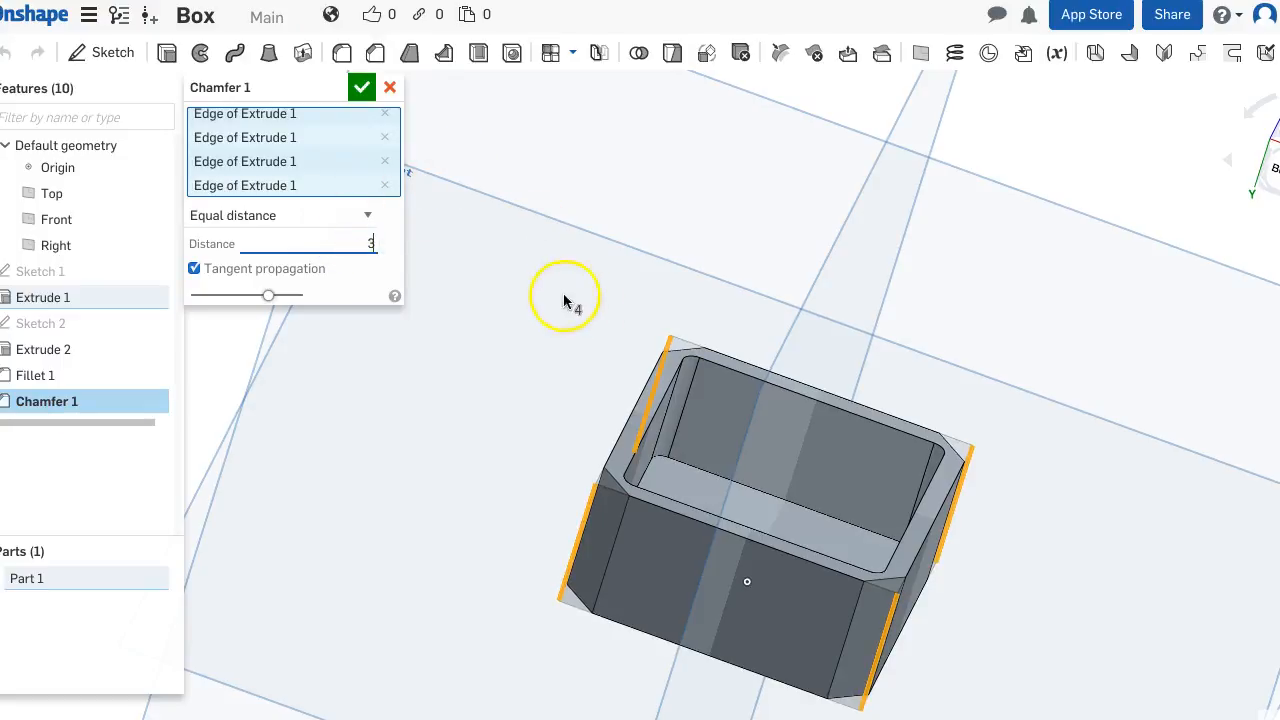
right_click_drag(513, 203, 590, 405)
left_click(362, 91)
right_click_drag(577, 271, 727, 297)
right_click_drag(717, 320, 1106, 486)
Start a sketch on the box's flat outer side wall between two chamfered corners.
left_click(829, 430)
left_click(236, 190)
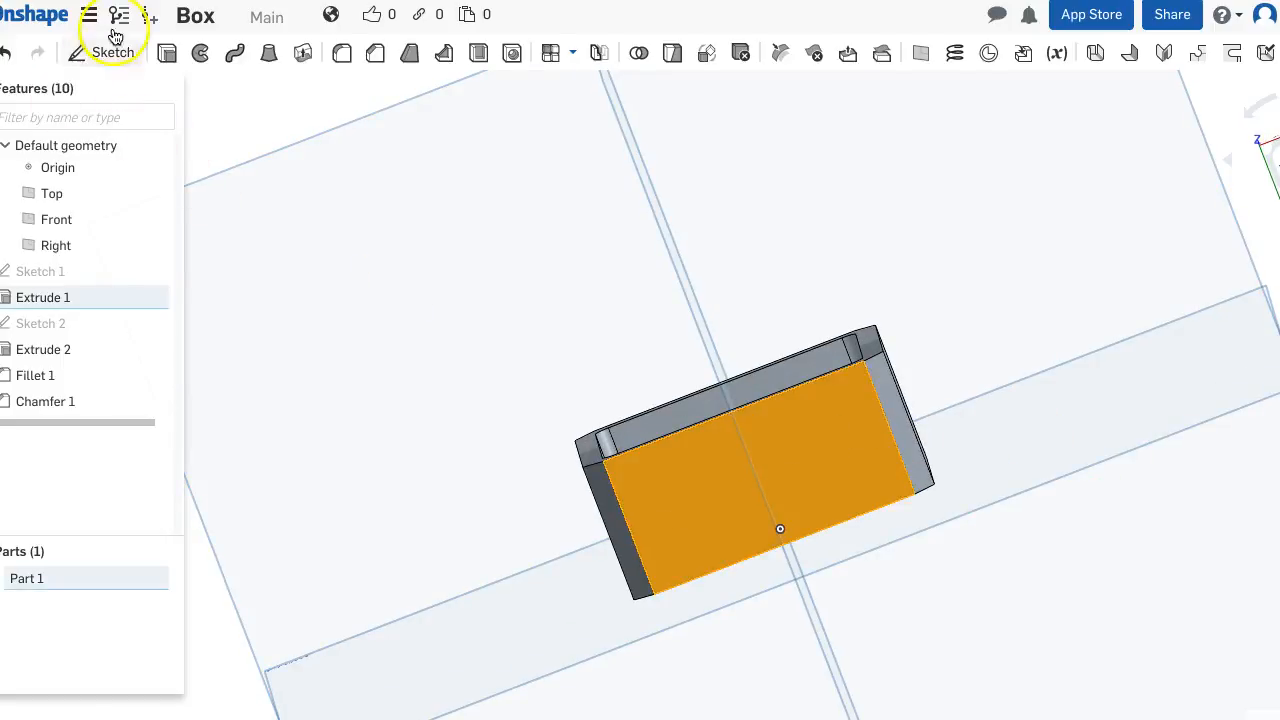
left_click(243, 340)
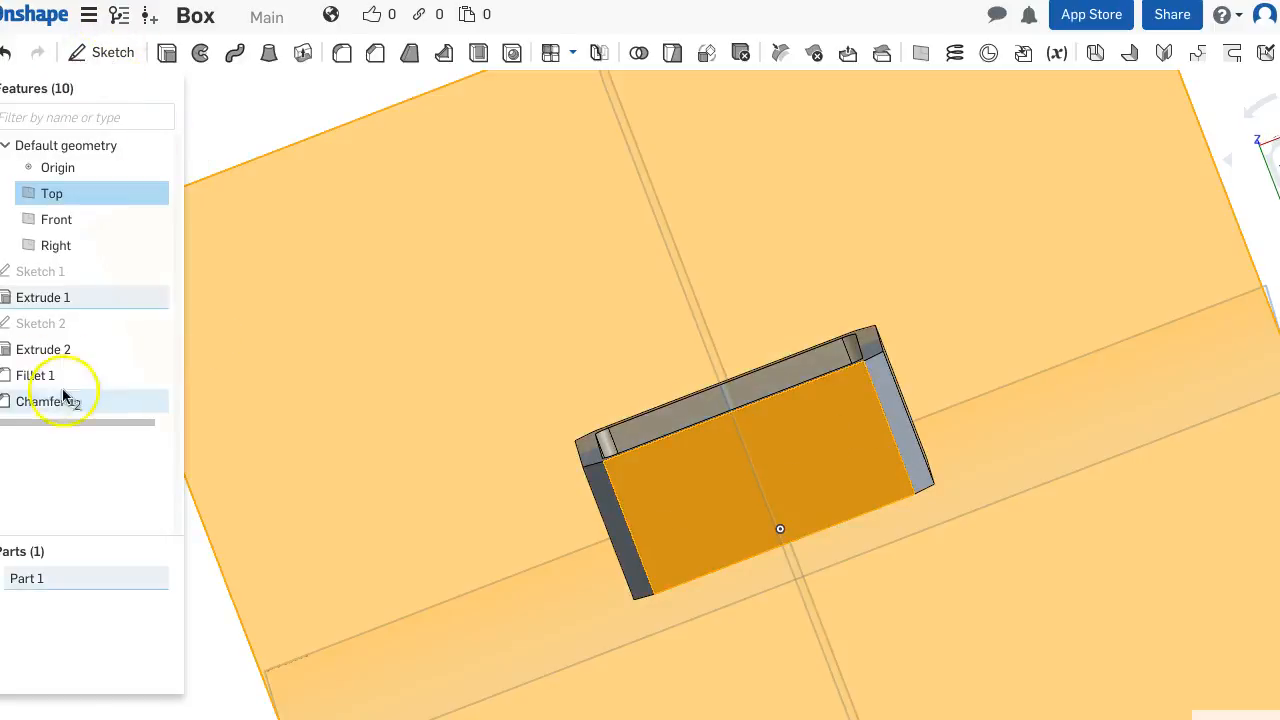
left_click(218, 126)
left_click(104, 52)
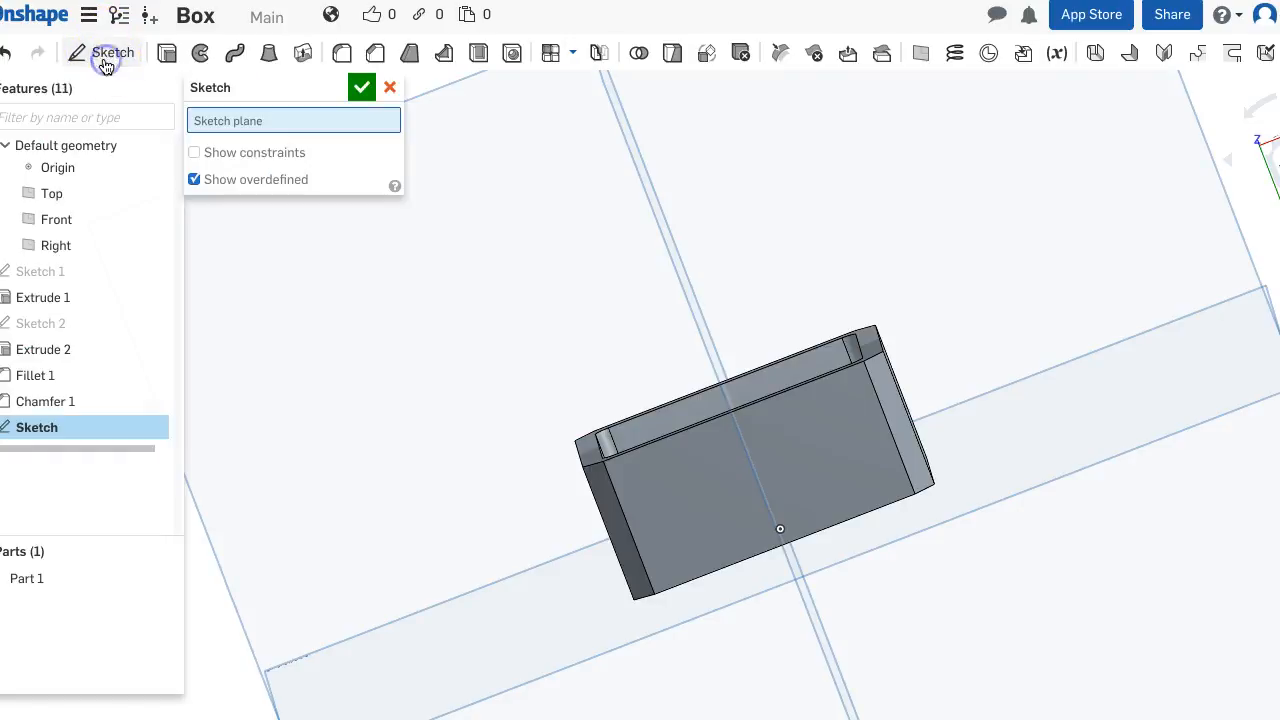
left_click(717, 487)
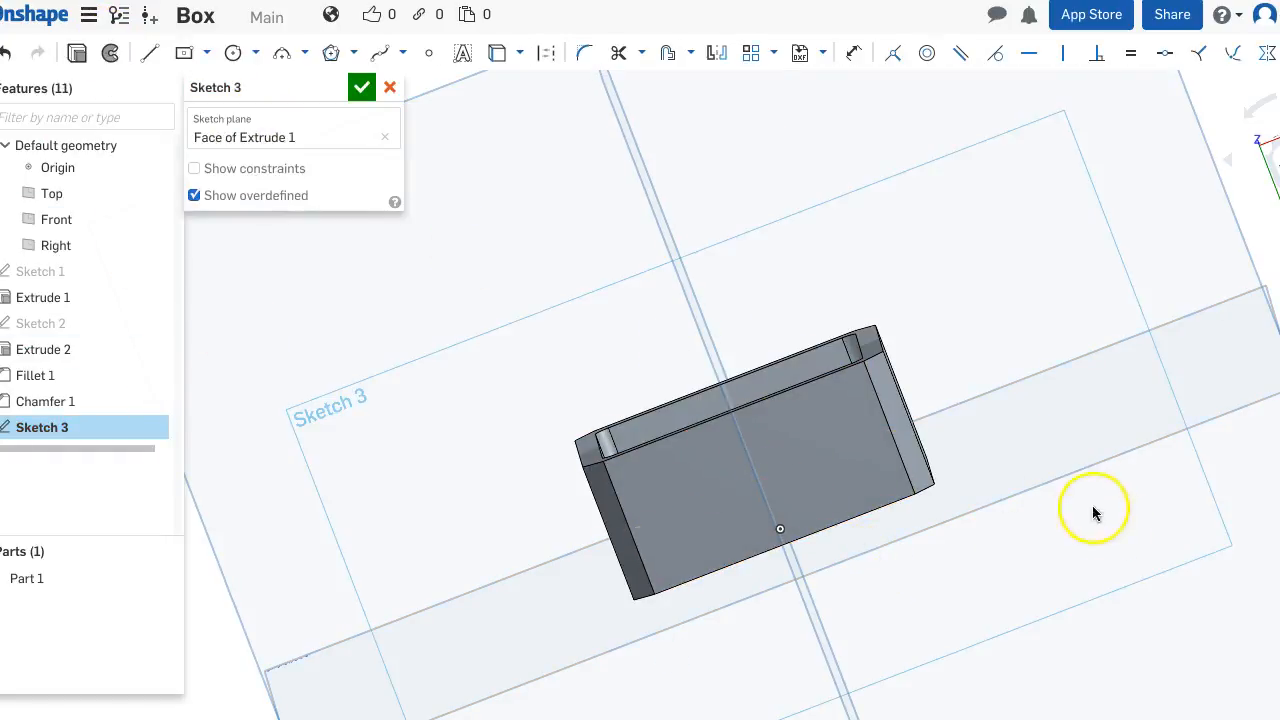
key("n")
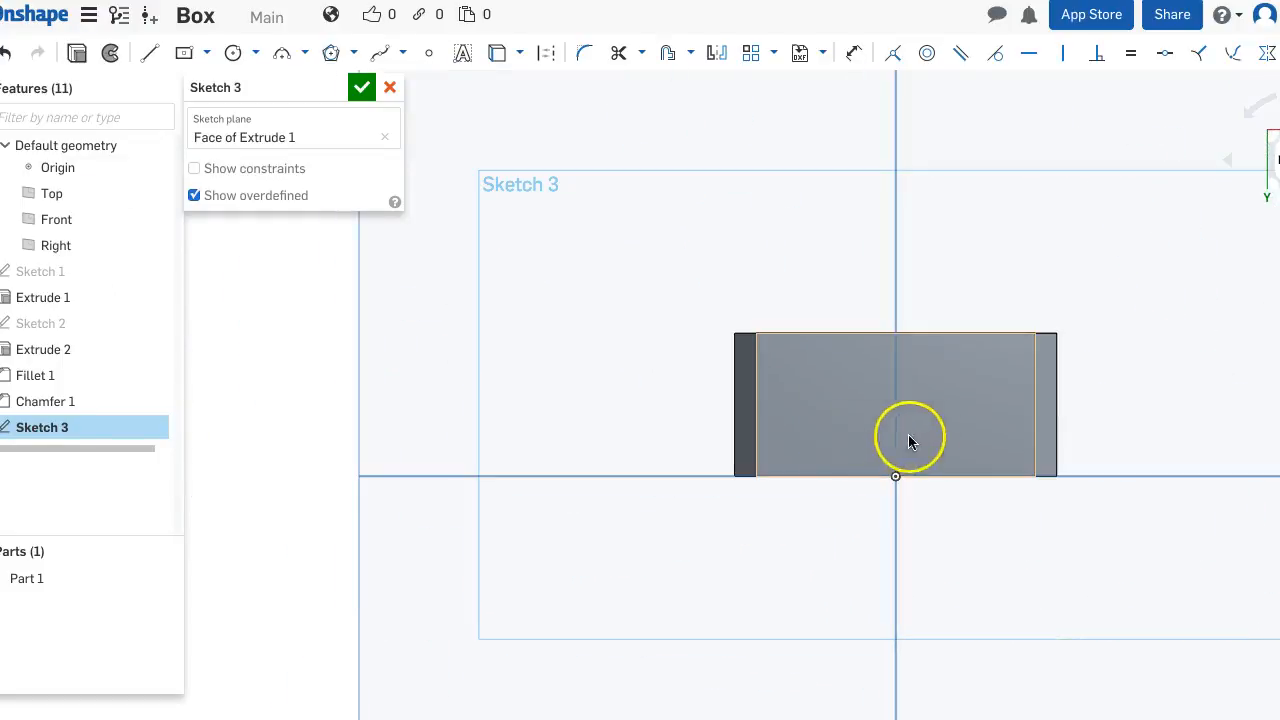
scroll(932, 428, "up", 5)
middle_click_drag(932, 354, 821, 380)
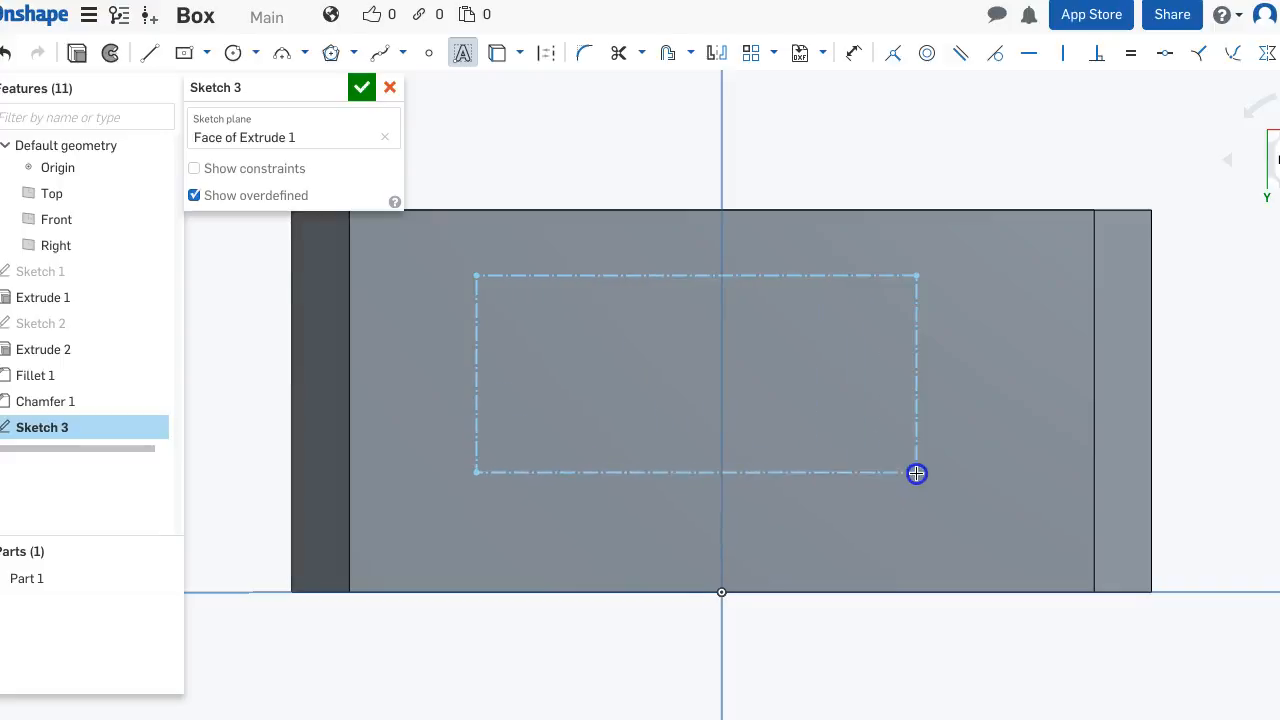
Add the sketch text "HI" in Open Sans on the side wall.
left_click(917, 471)
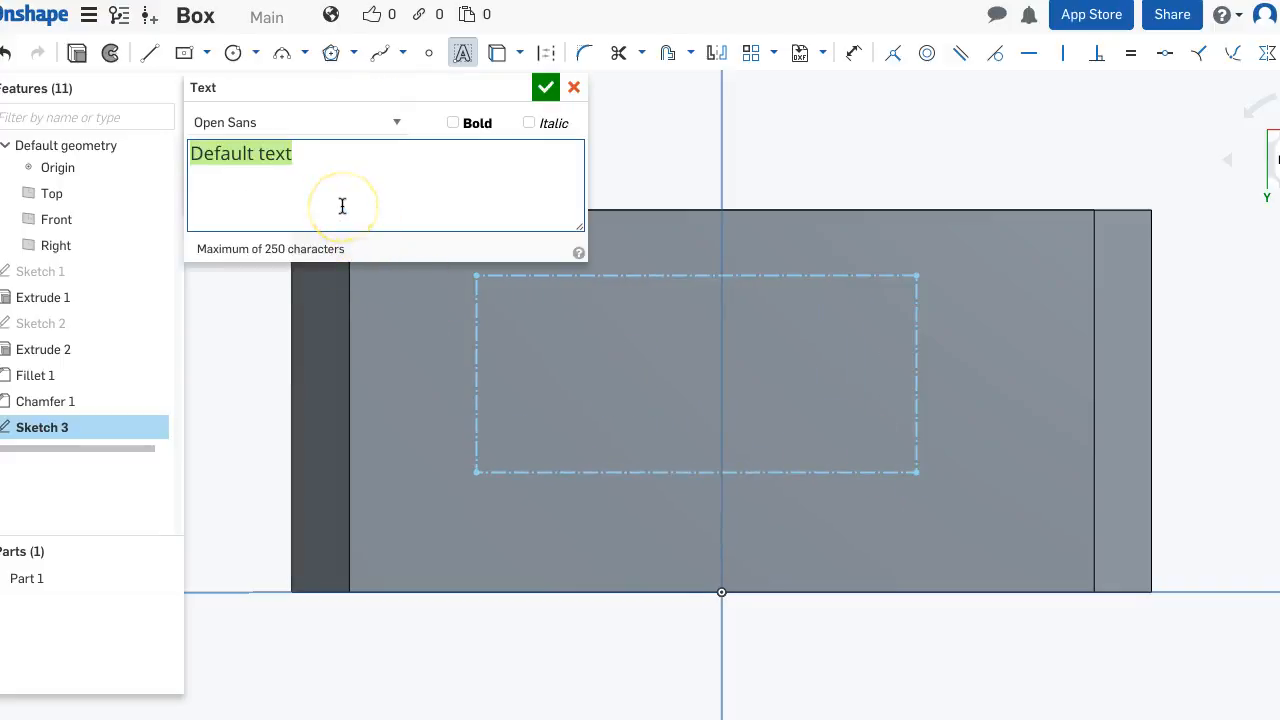
type("HI")
left_click(546, 88)
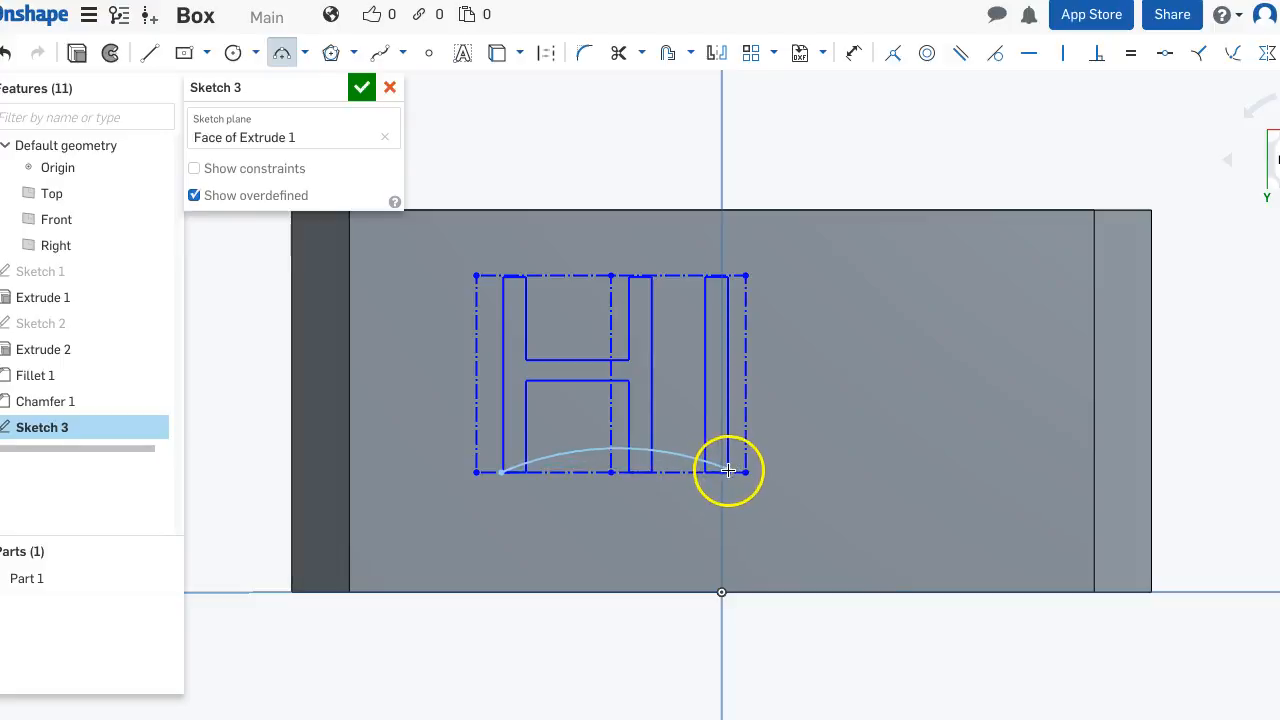
Sketch a closed, downward-bowed band beneath the text from an arc of about 12 mm radius offset 0.9 mm, with short lines closing its ends.
left_click_drag(725, 471, 621, 501)
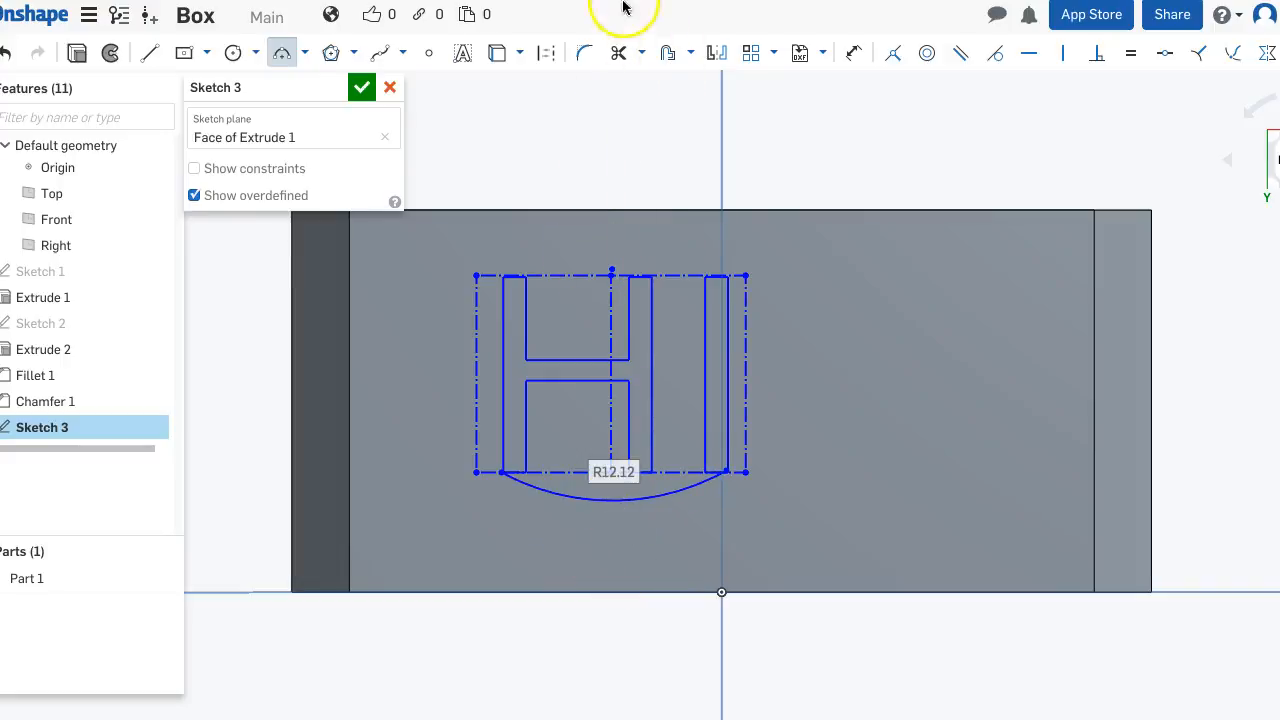
left_click(665, 57)
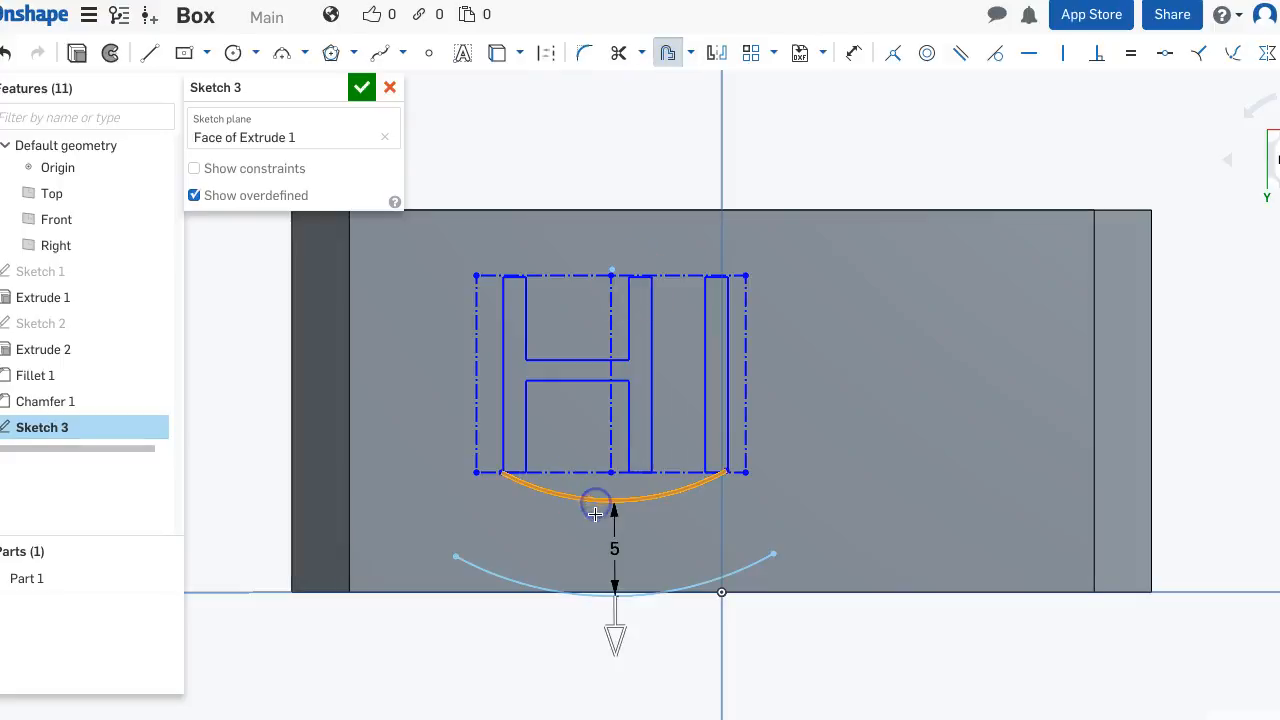
left_click_drag(615, 627, 625, 572)
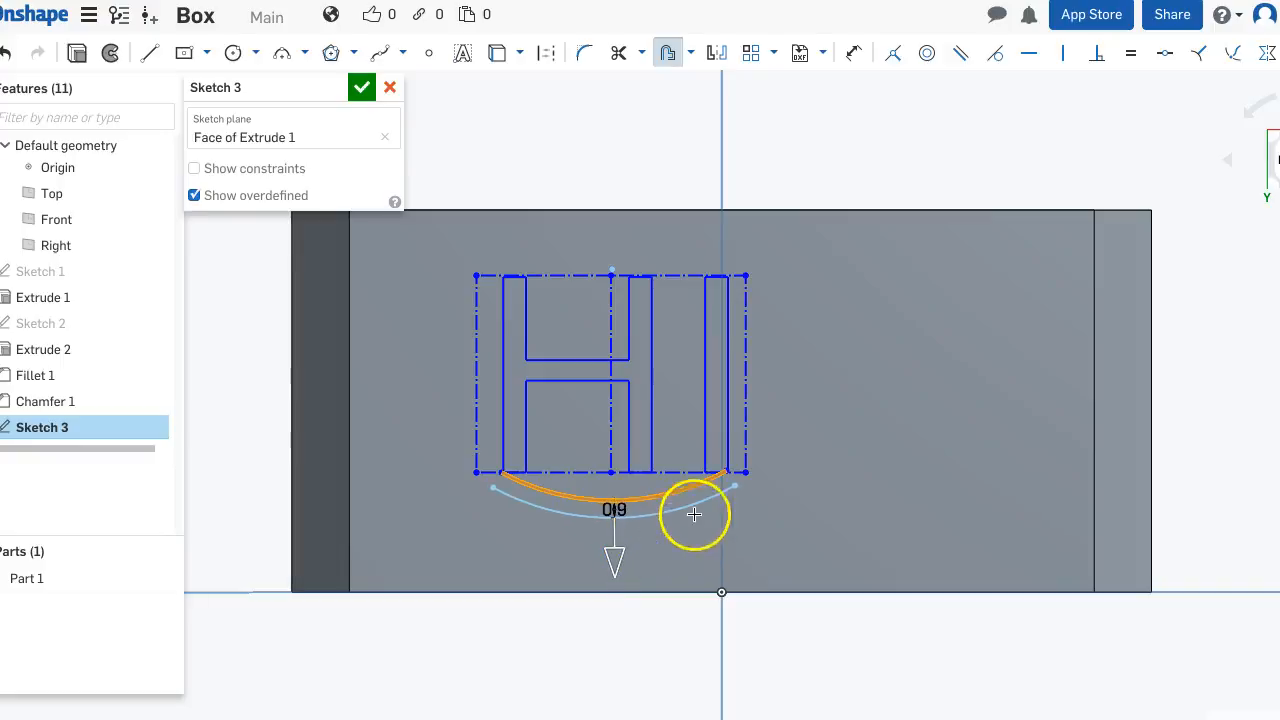
left_click(619, 484)
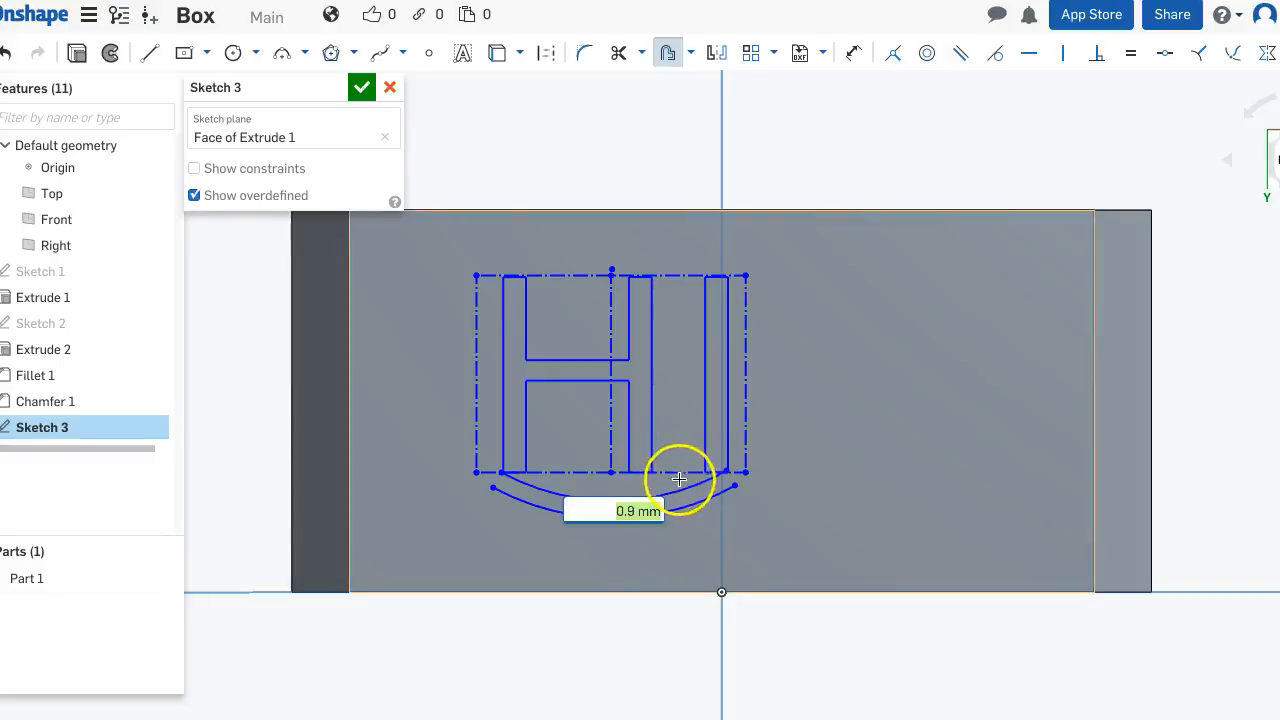
left_click(149, 52)
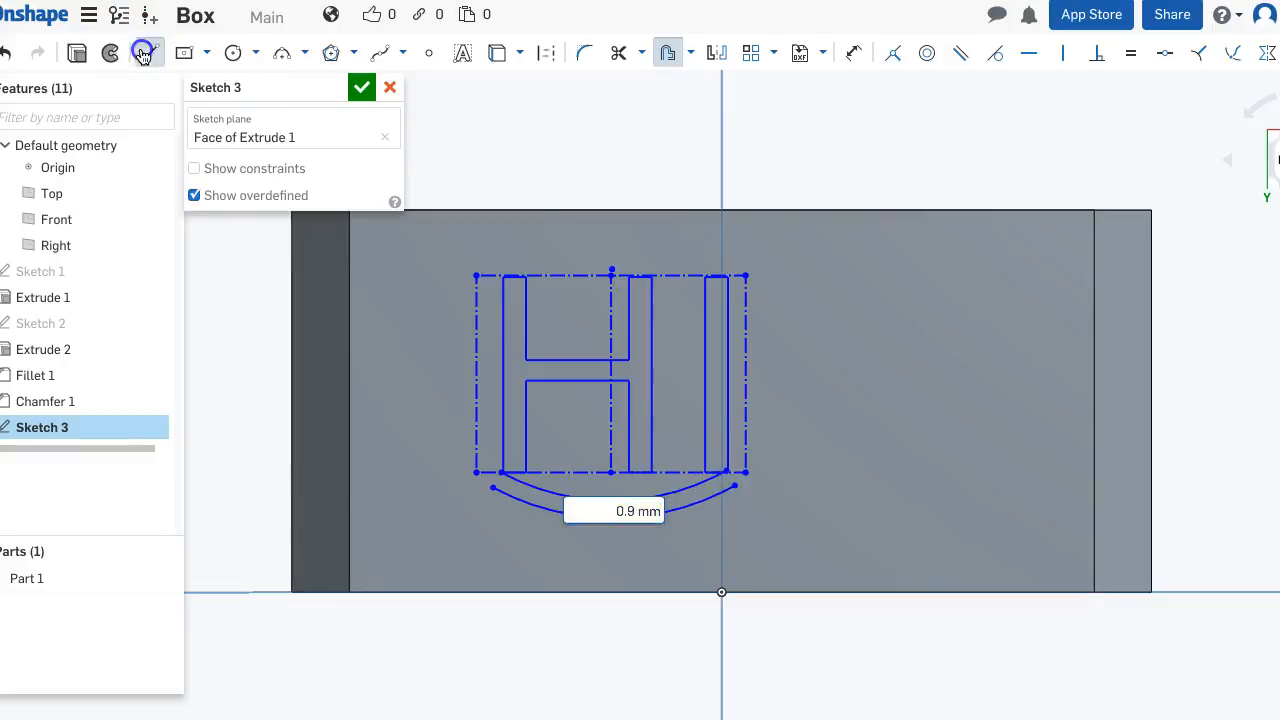
left_click(494, 492)
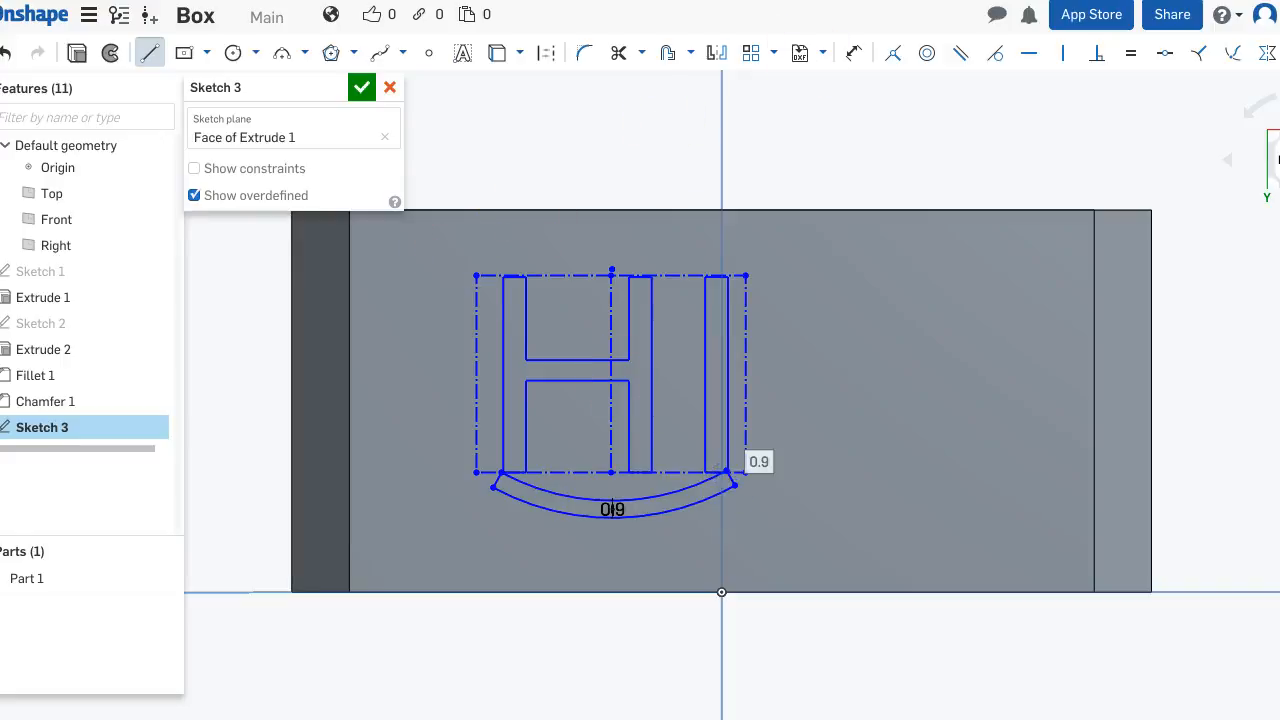
Dimension the height of the text's bounding box to 10 mm.
left_click(852, 48)
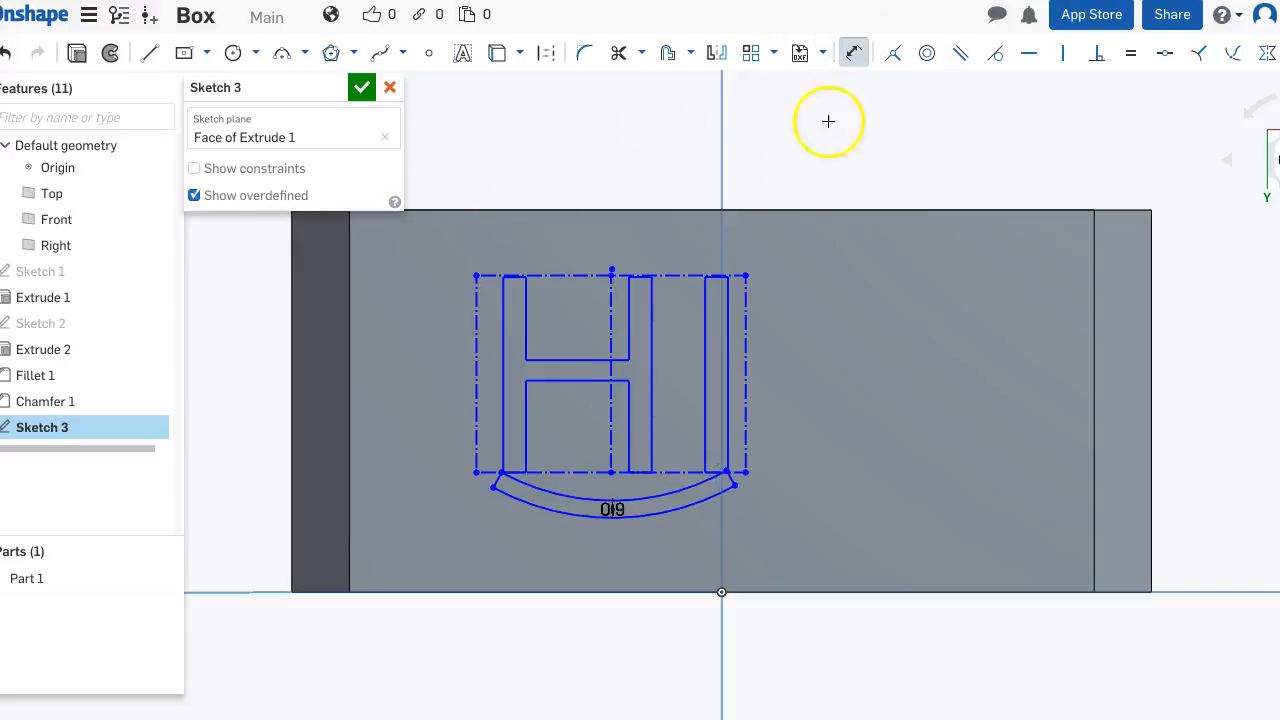
left_click(723, 278)
left_click(680, 471)
left_click(873, 419)
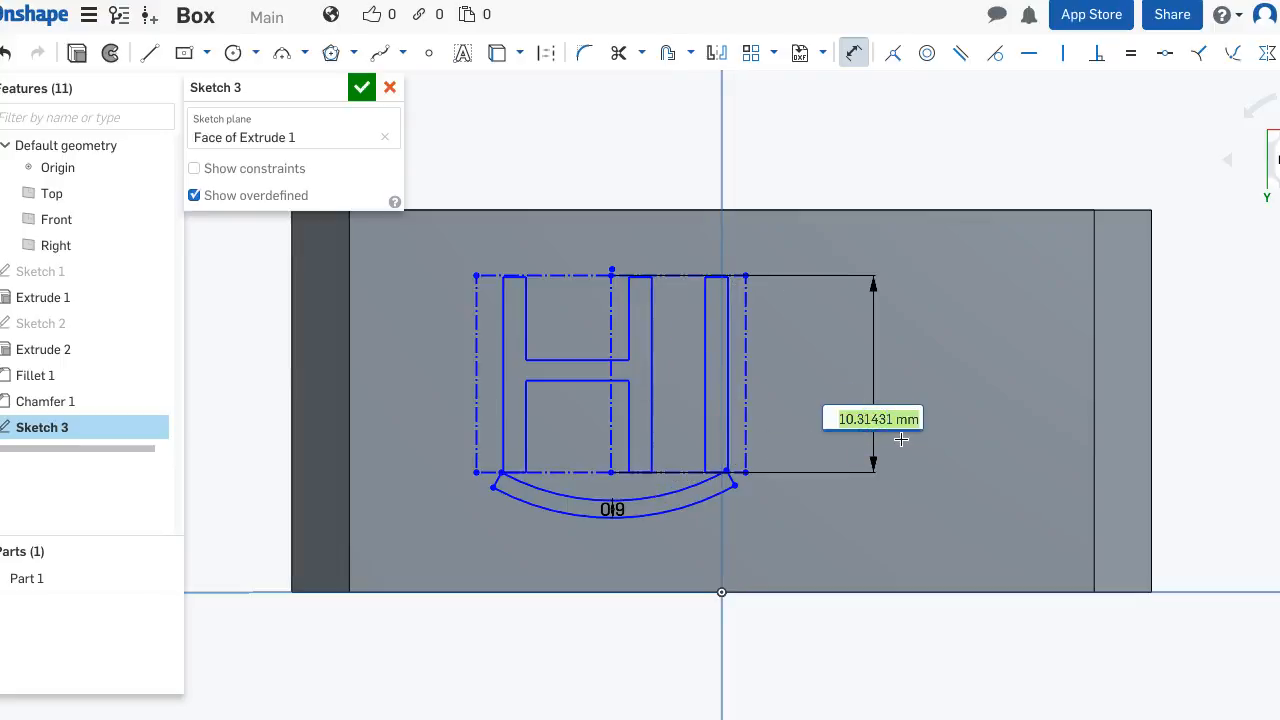
type("10")
key("Return")
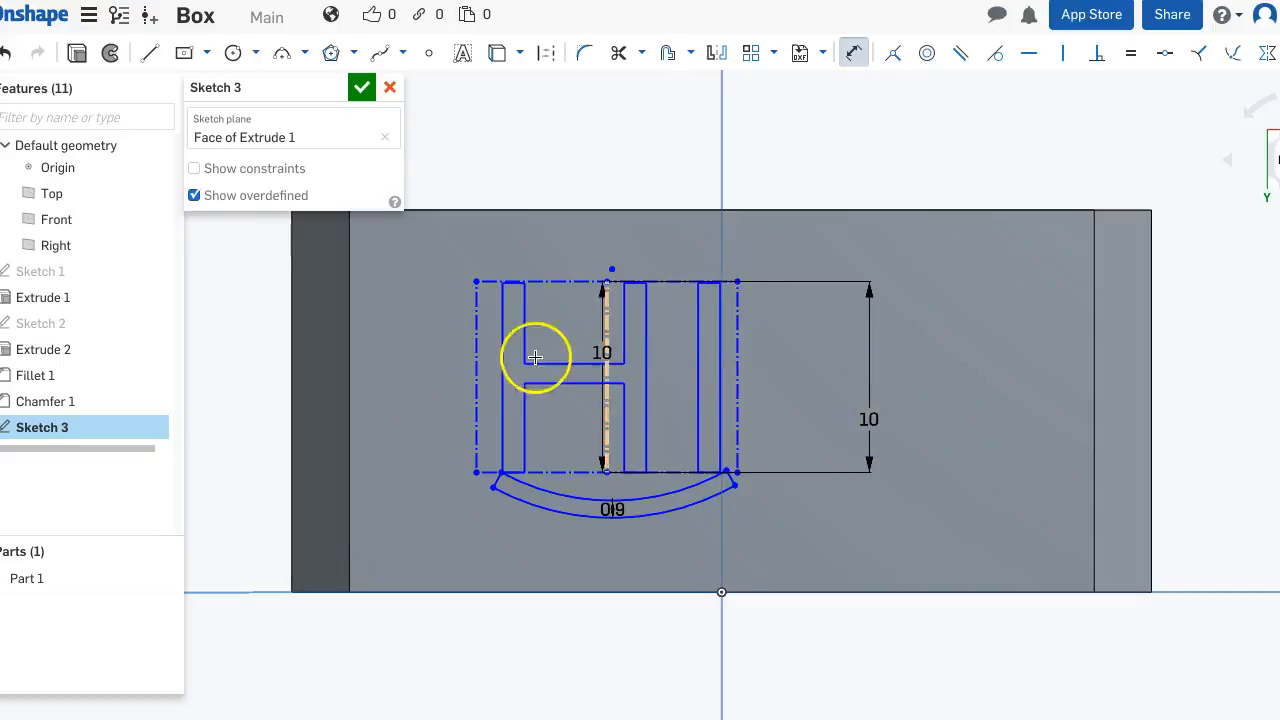
Try to add a width dimension across the text's bounding box.
left_click(478, 361)
left_click(595, 248)
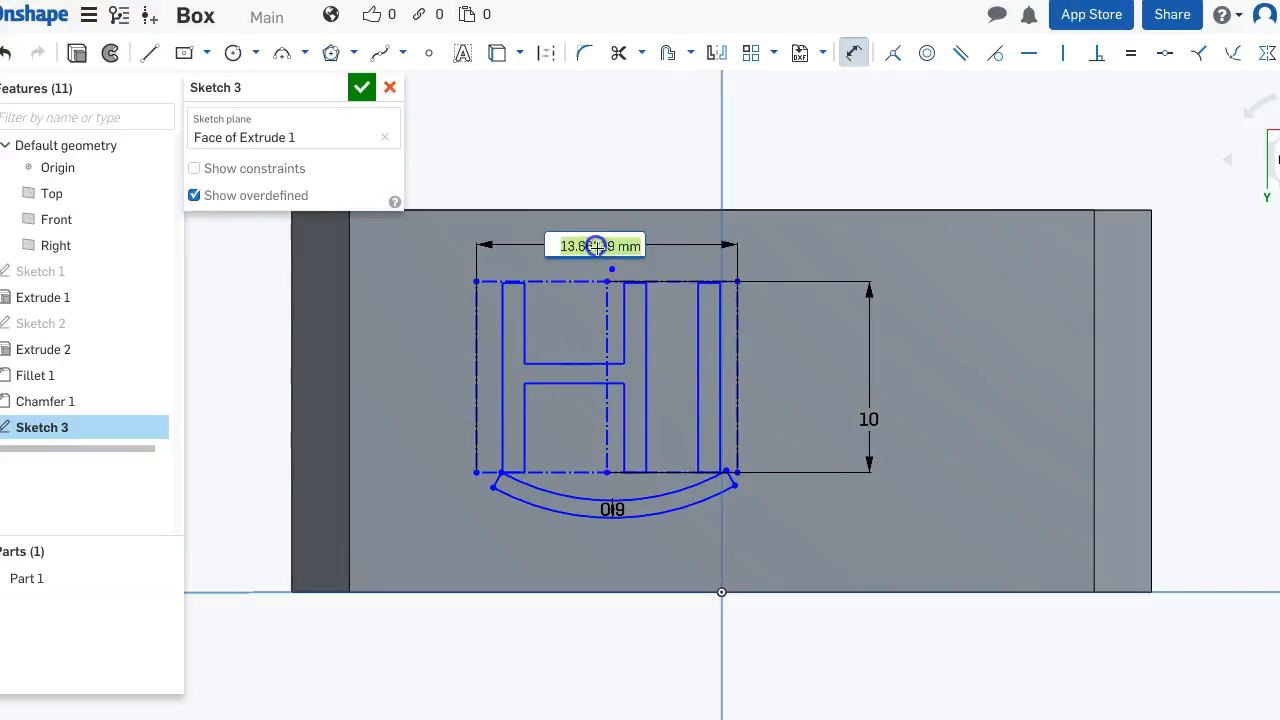
key("Return")
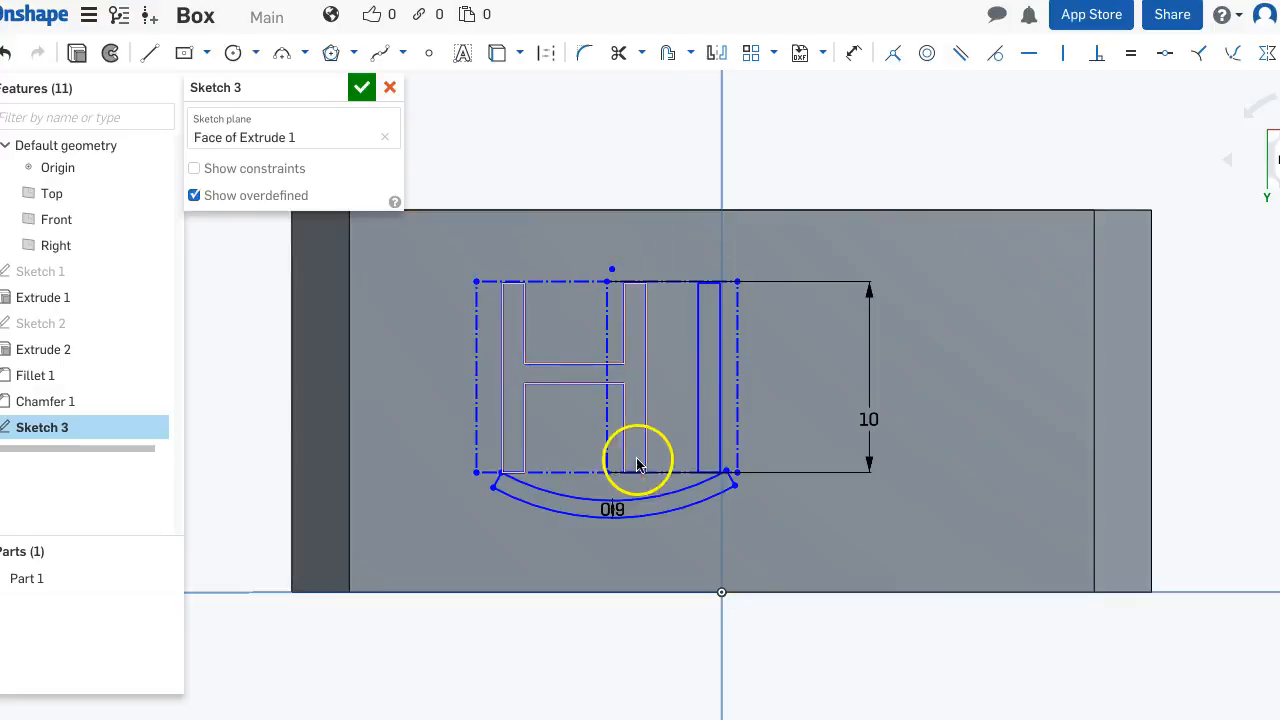
Try to constrain the midpoint of the text's baseline relative to the origin.
mouse_move(607, 474)
left_mouse_down()
mouse_move(703, 457)
mouse_move(723, 523)
mouse_move(723, 600)
left_mouse_up()
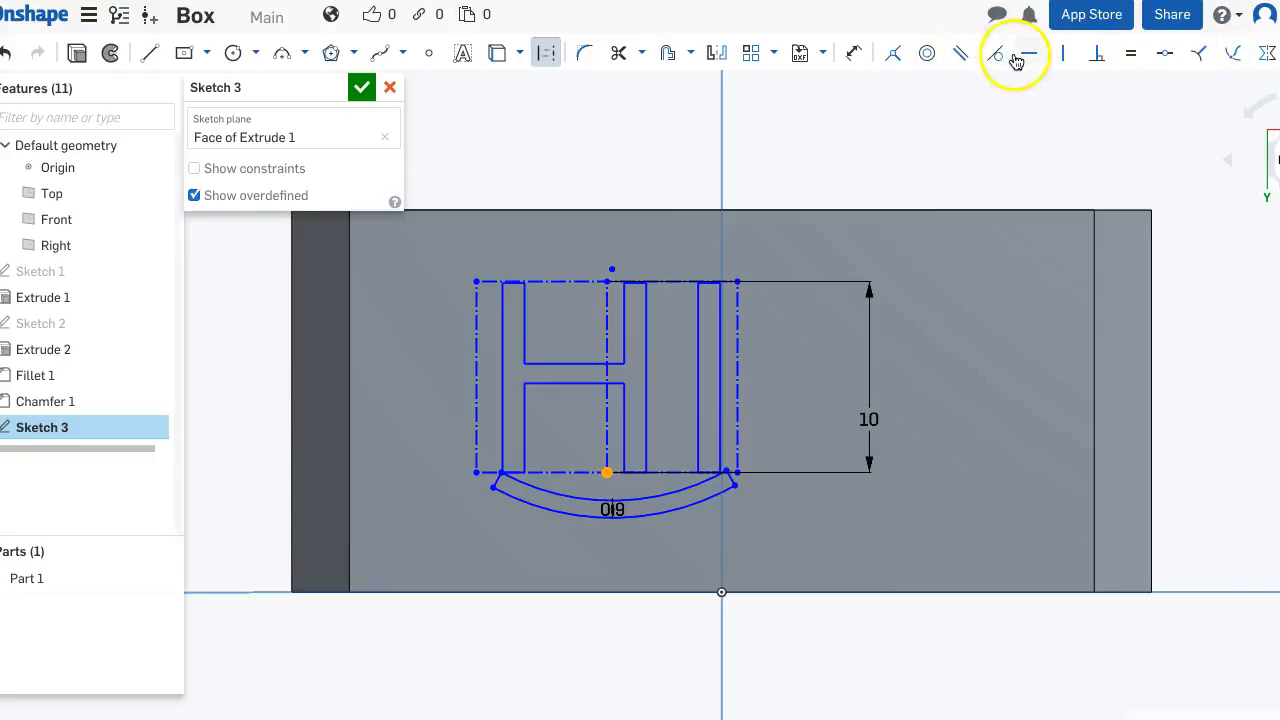
left_click(1097, 57)
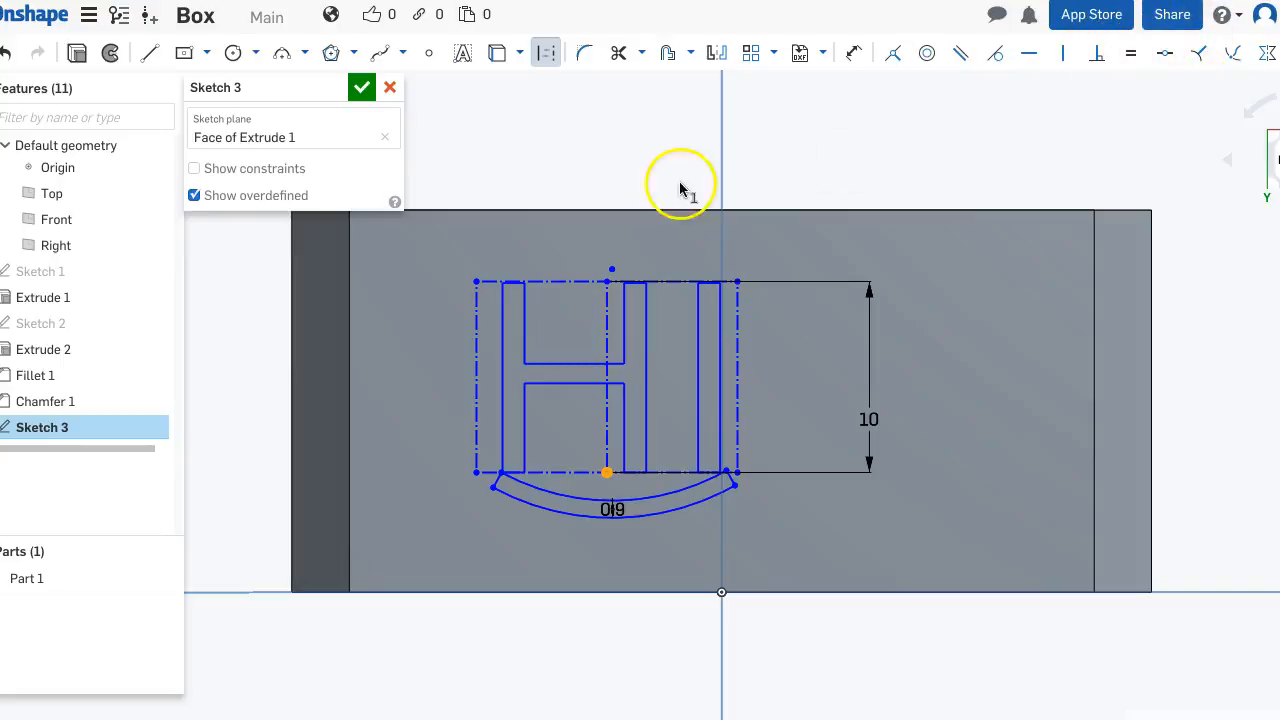
right_click_drag(628, 138, 627, 132)
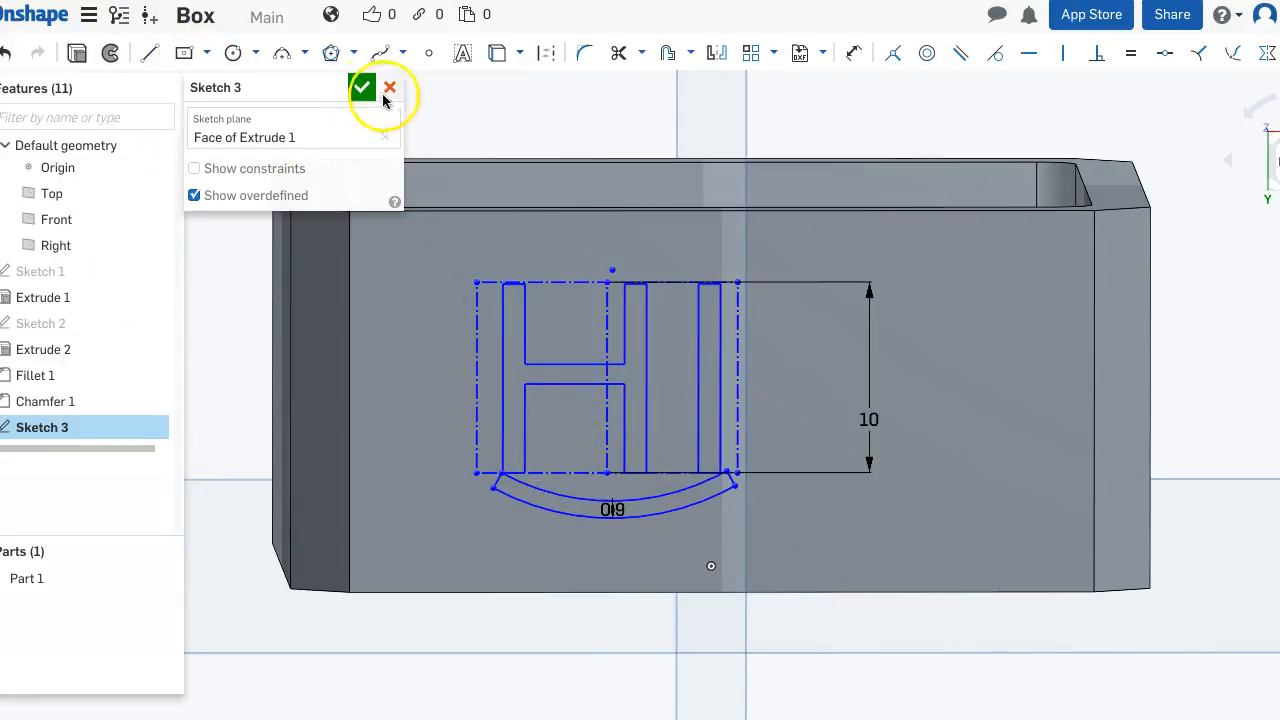
Finish the sketch and extrude the letters H and I 25 mm from the wall, adding them to the box.
left_click(362, 90)
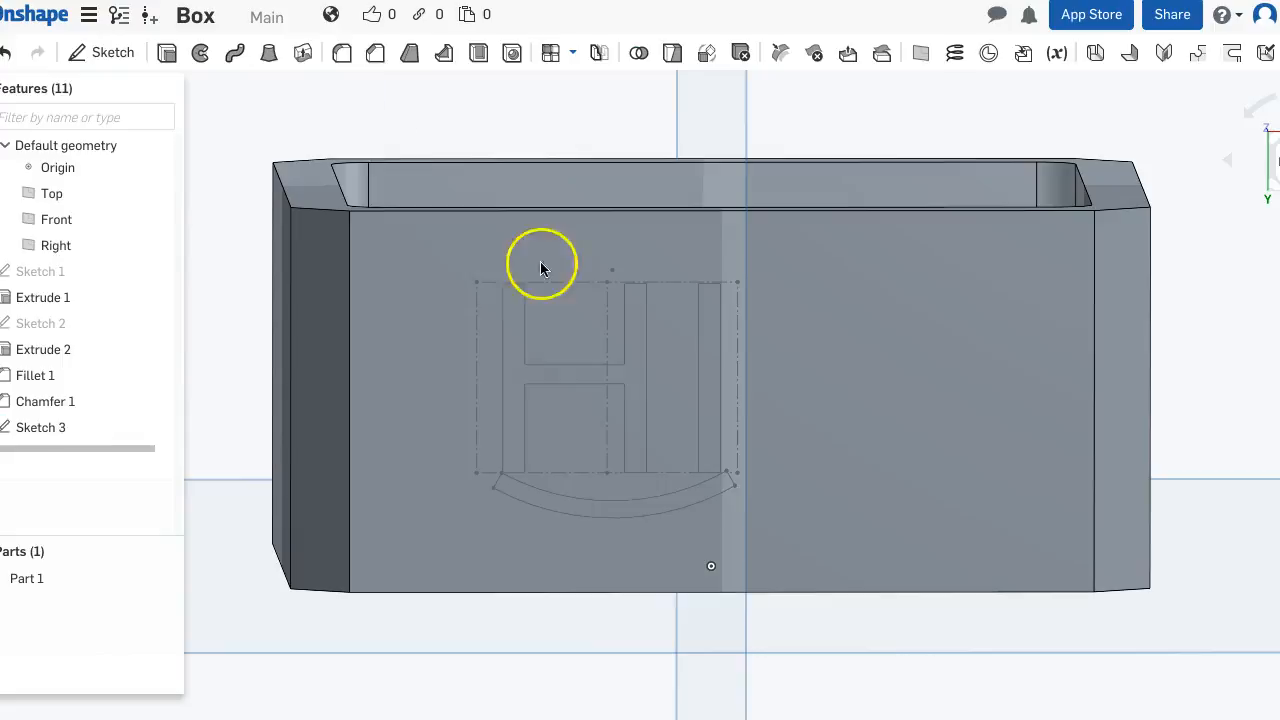
left_click(168, 53)
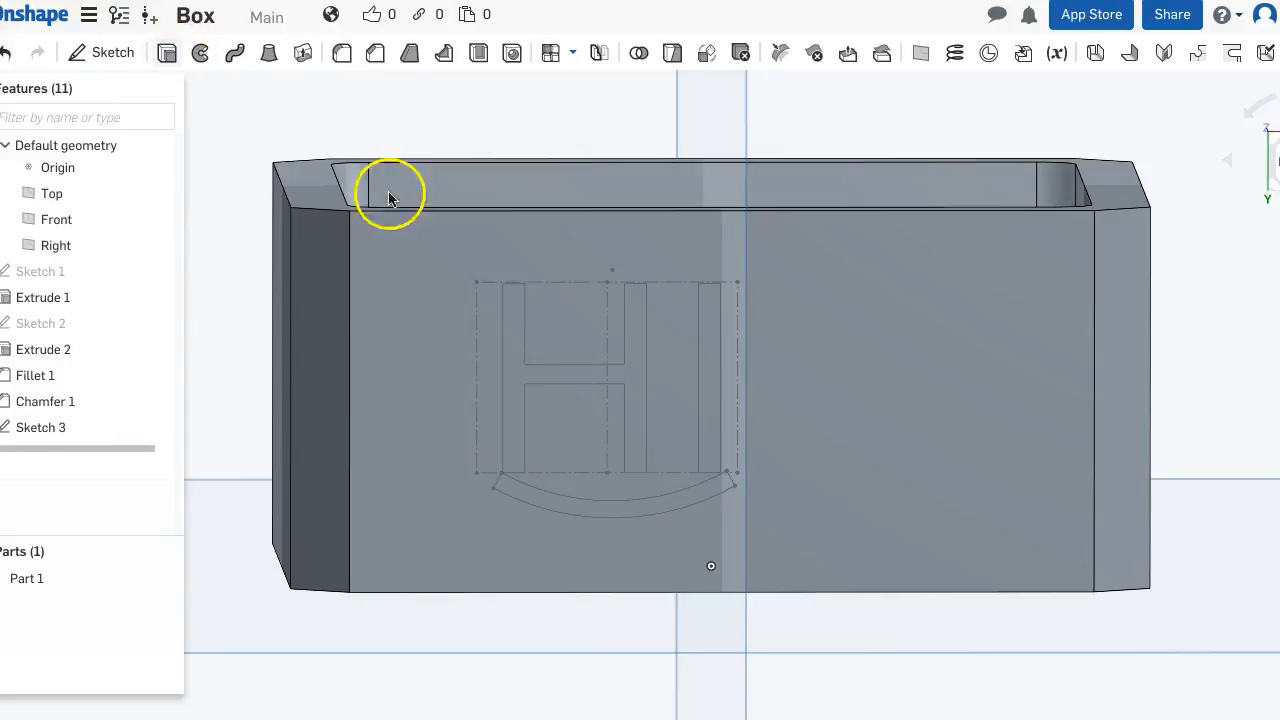
left_click(514, 363)
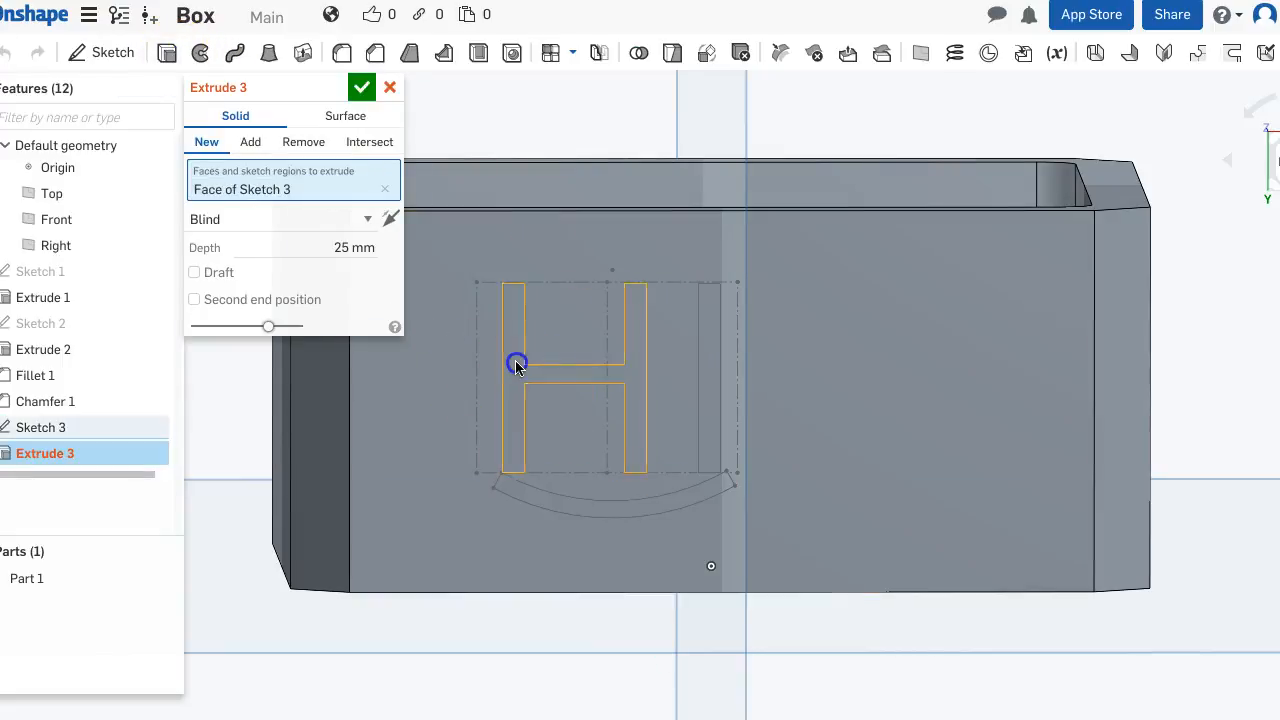
left_click(703, 358)
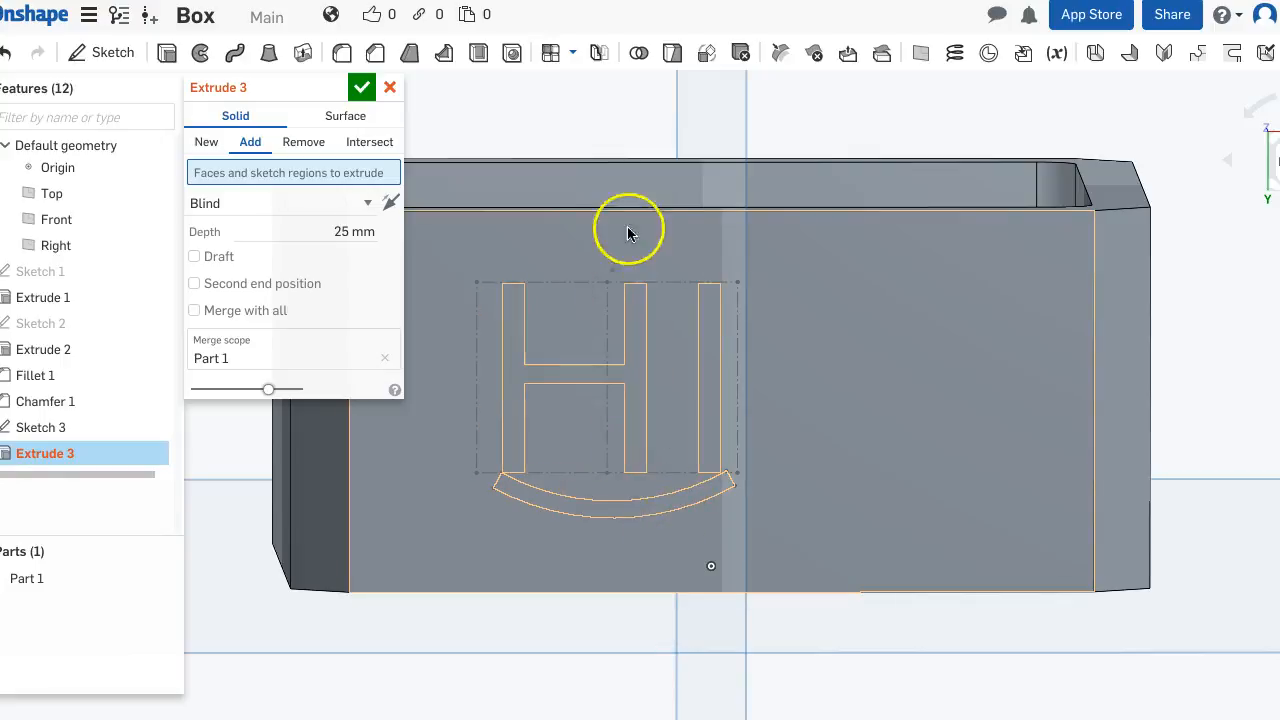
left_click(515, 345)
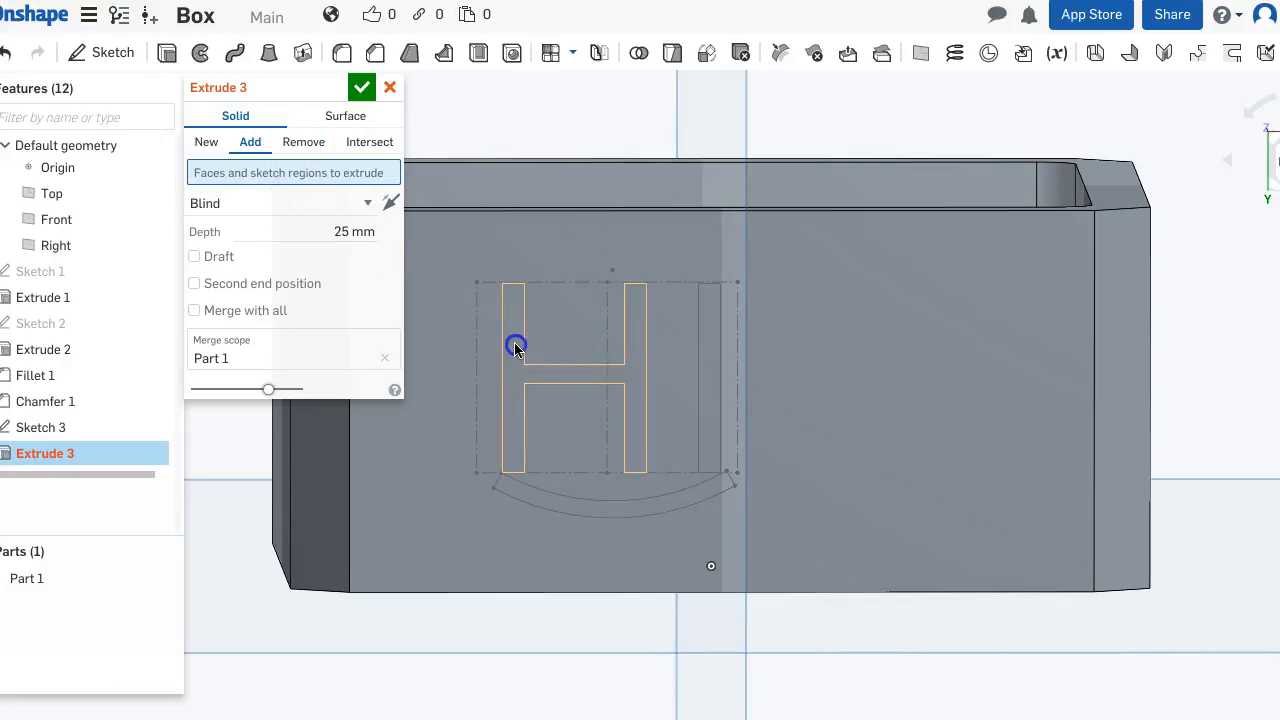
left_click(710, 387)
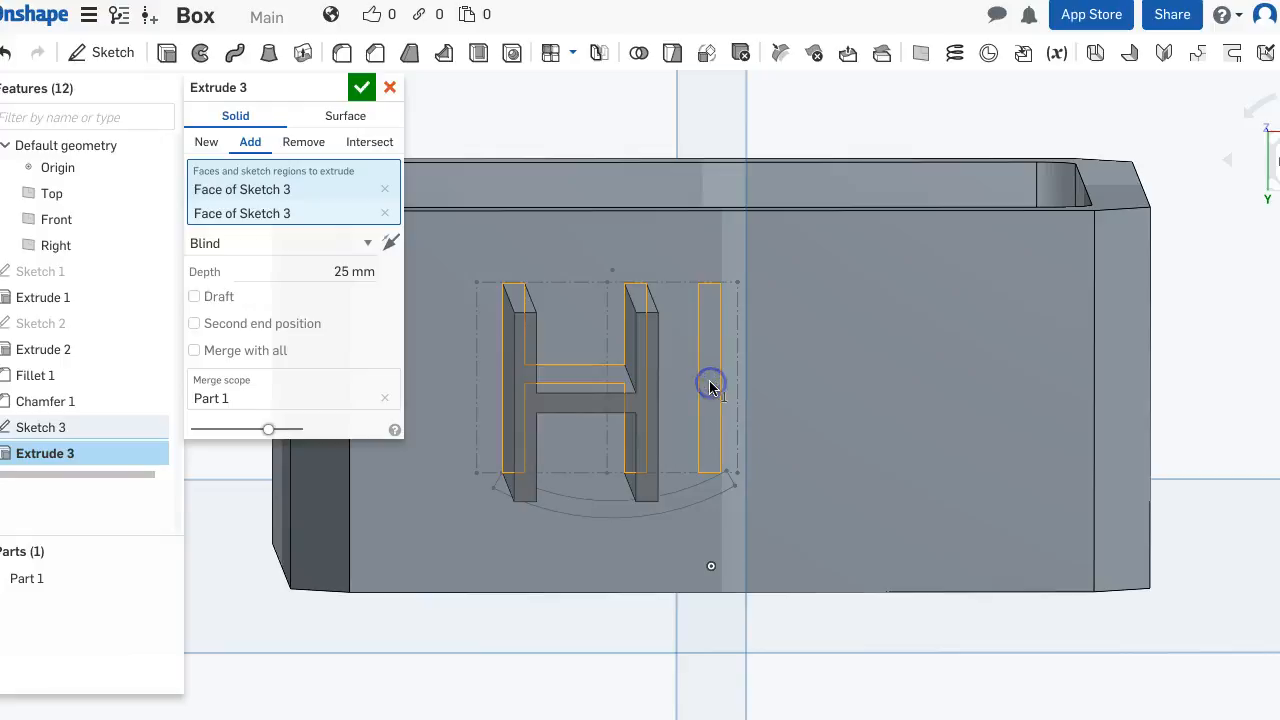
left_click(359, 92)
Edit the extrusion of the letters H and I and set its depth to 3 mm.
right_click_drag(570, 300, 599, 345)
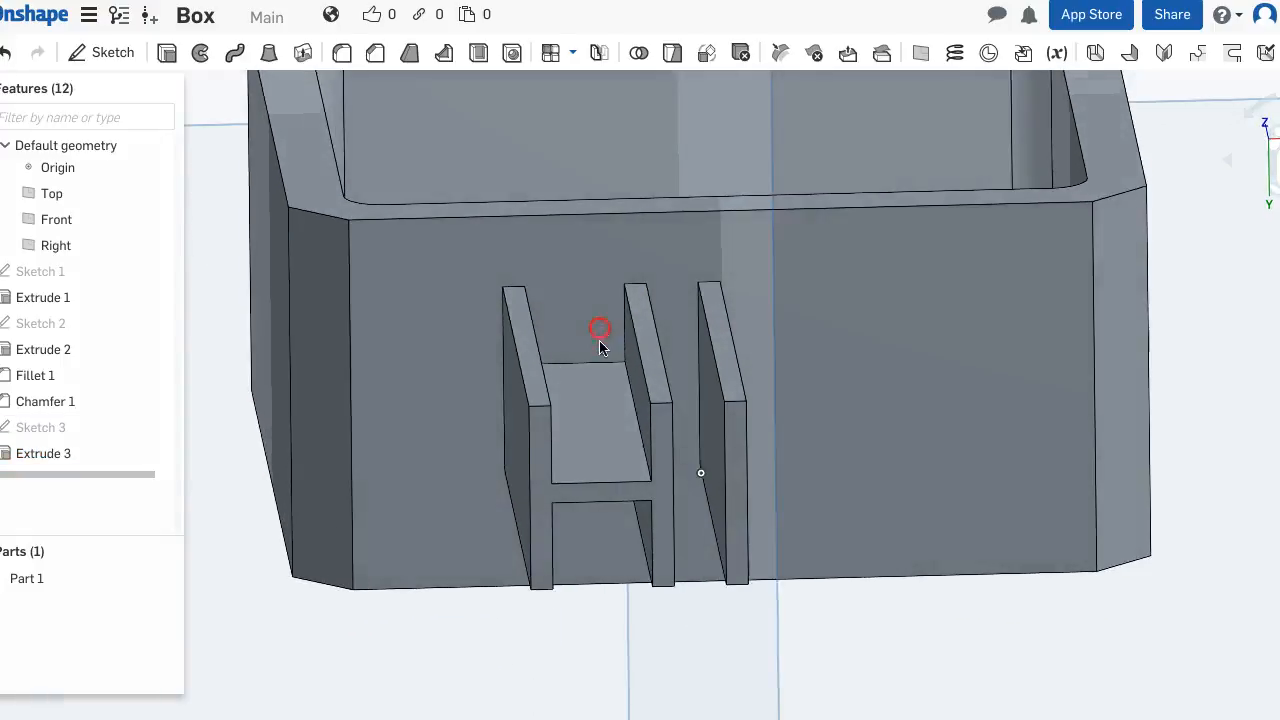
left_click(33, 454)
right_click(33, 454)
left_click(55, 492)
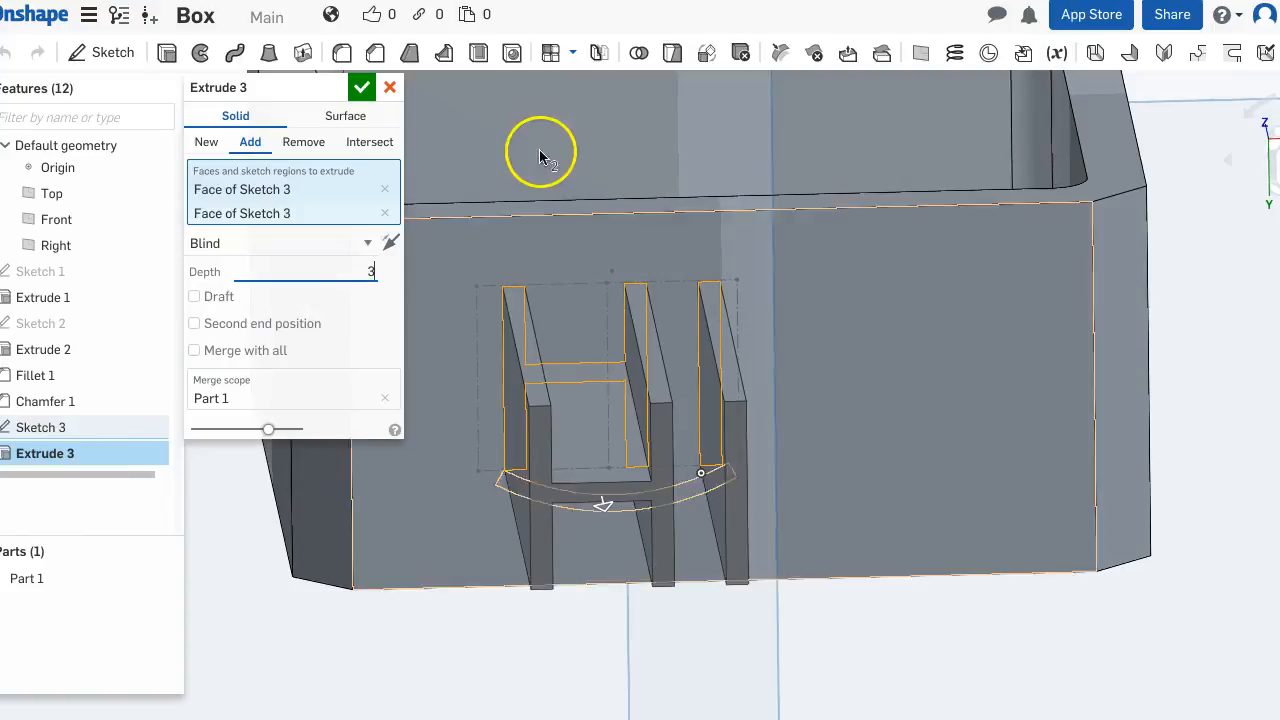
left_click(359, 88)
Start a new extrusion with only the curved band below the letters, from Sketch 3, as its profile.
right_click_drag(775, 677, 765, 643)
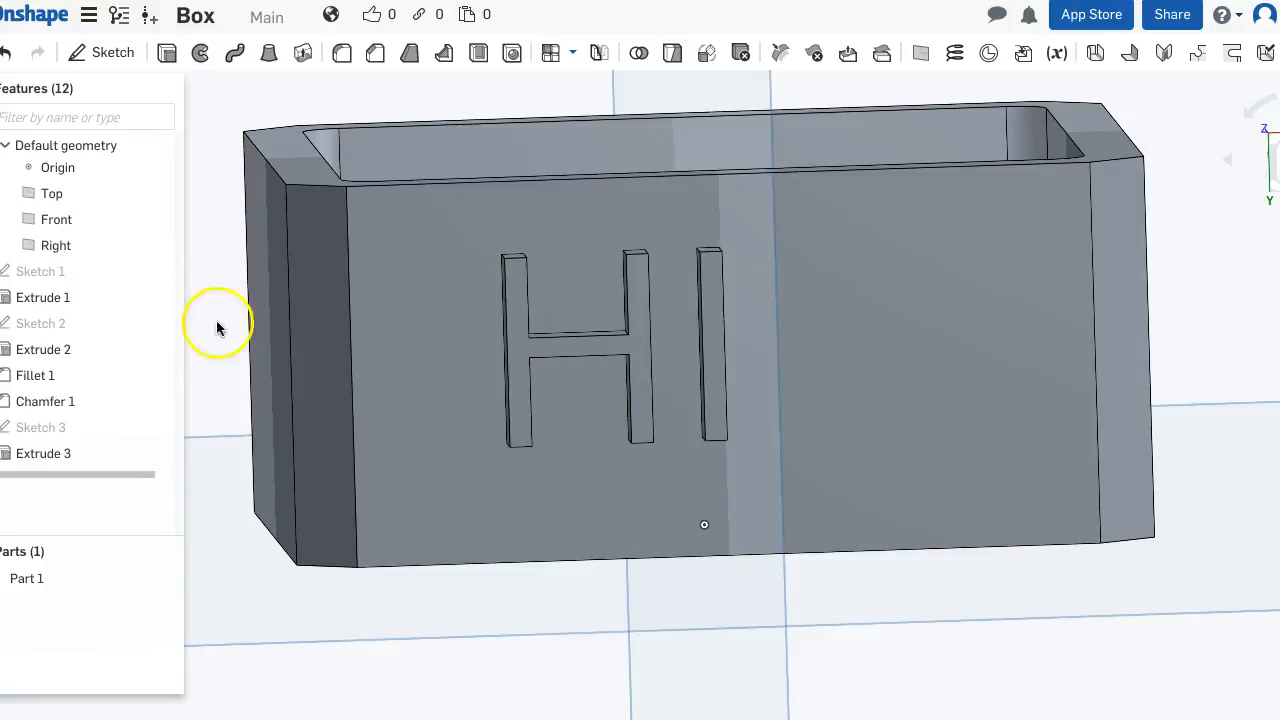
left_click(167, 53)
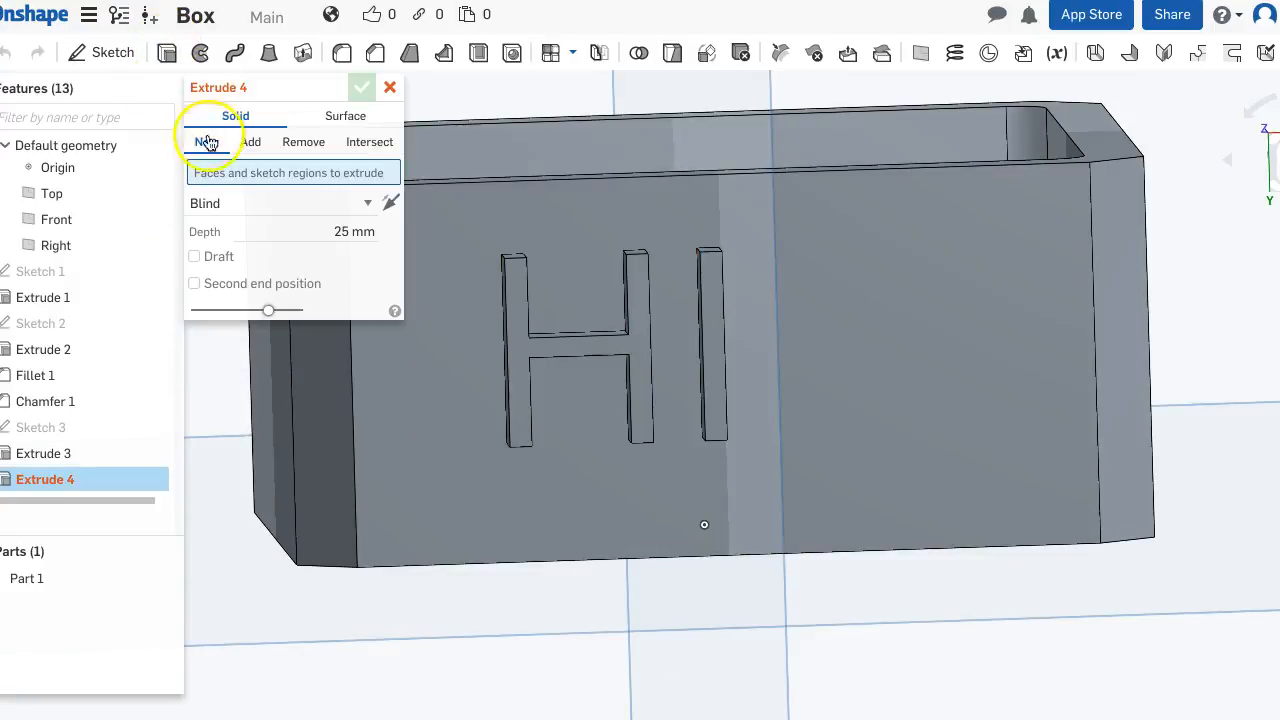
left_click(50, 428)
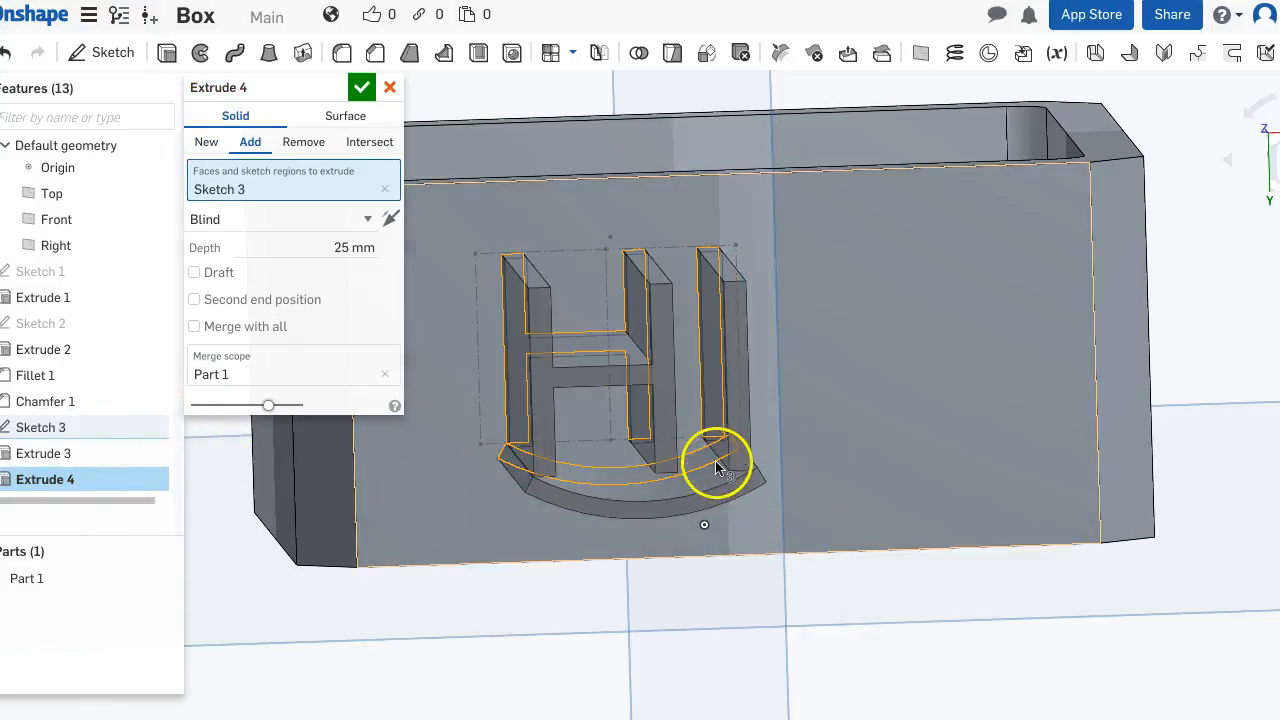
left_click(383, 191)
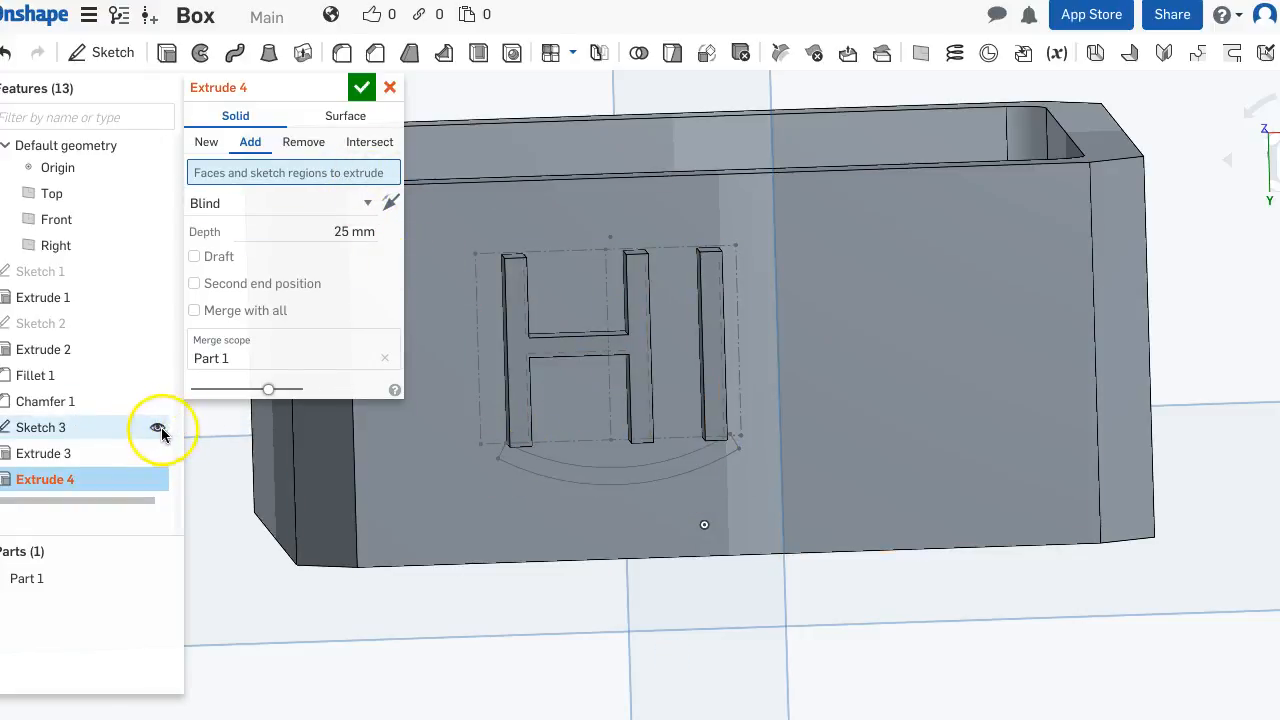
left_click(157, 428)
left_click(157, 428)
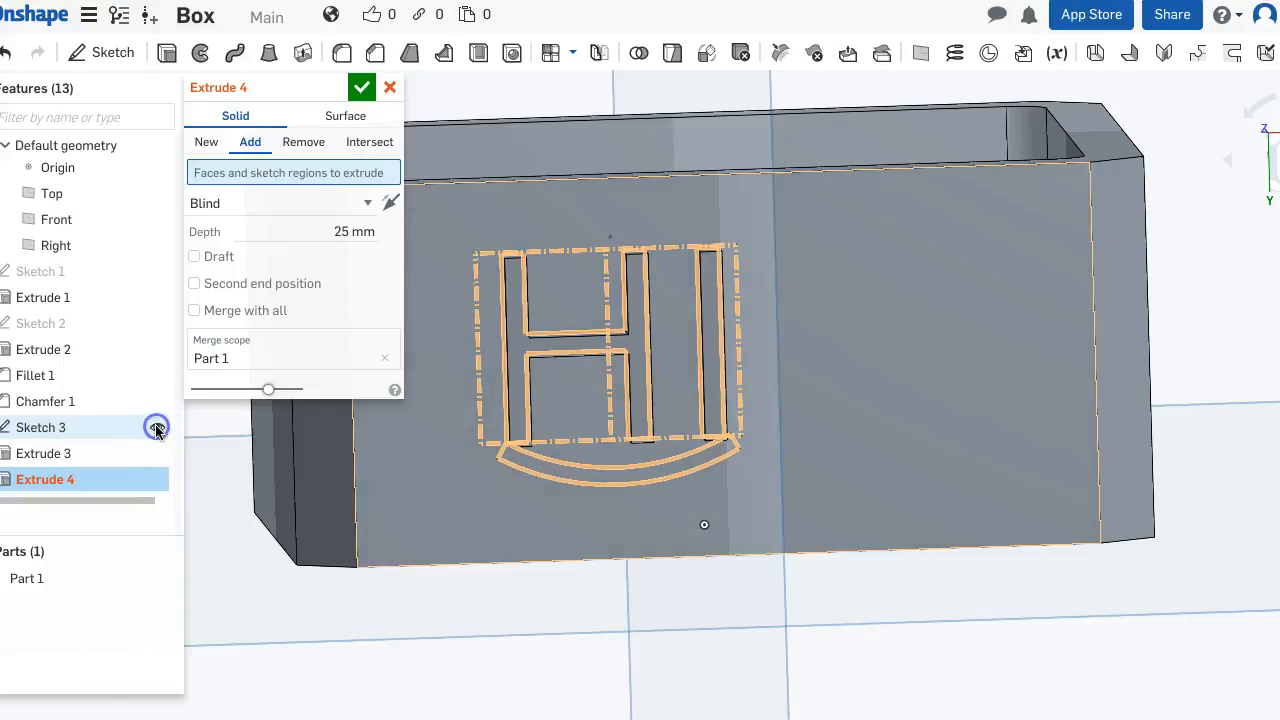
left_click(597, 467)
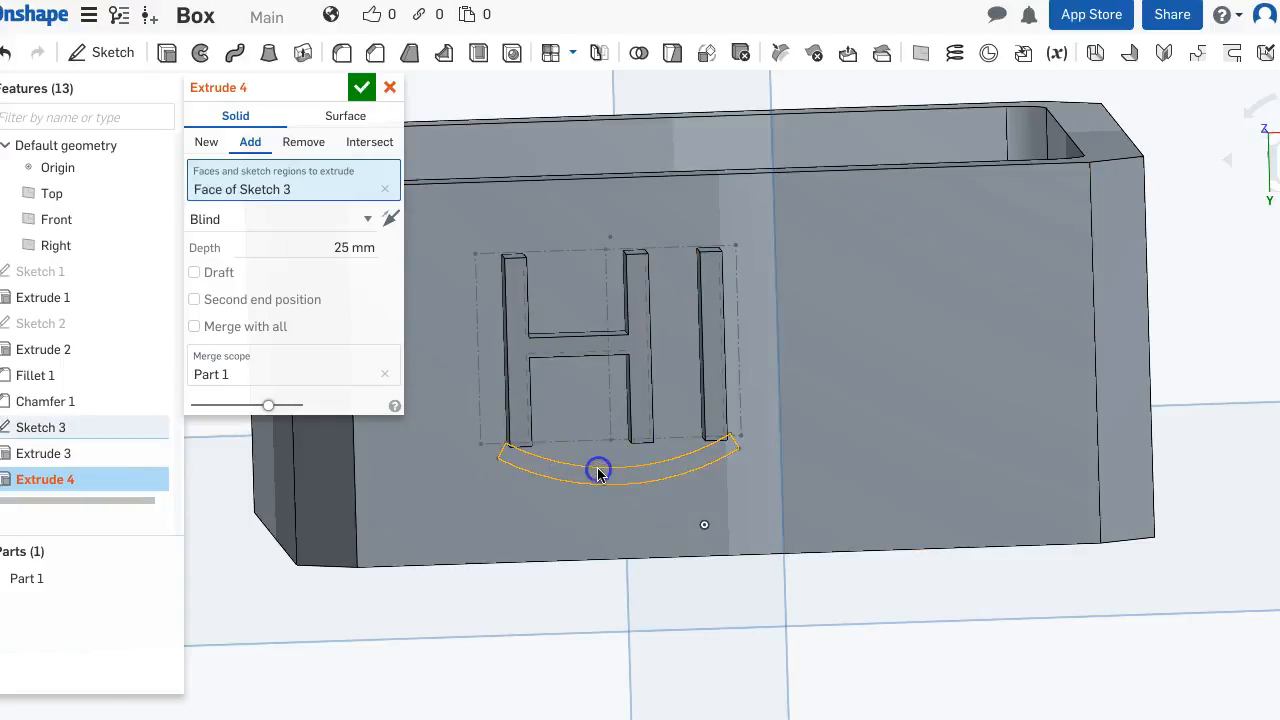
Make the curved band's extrusion remove material up to the inner face of the lettered wall.
left_click(309, 146)
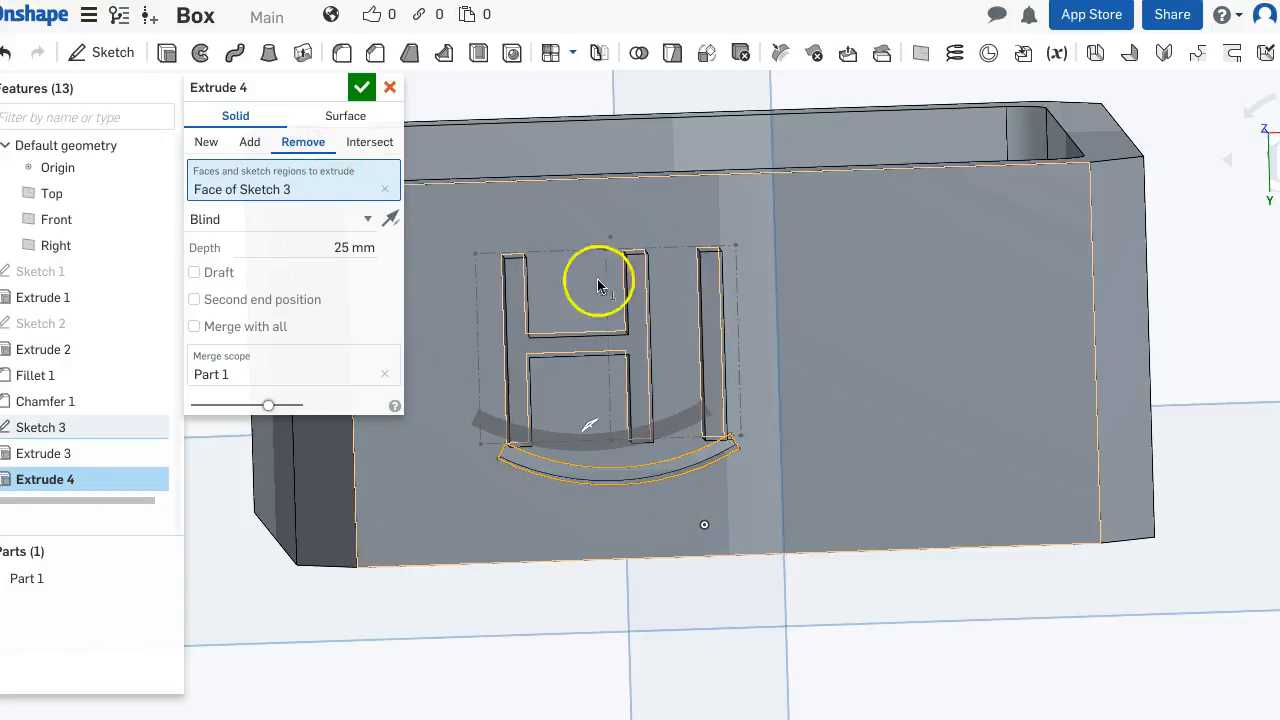
left_click(355, 218)
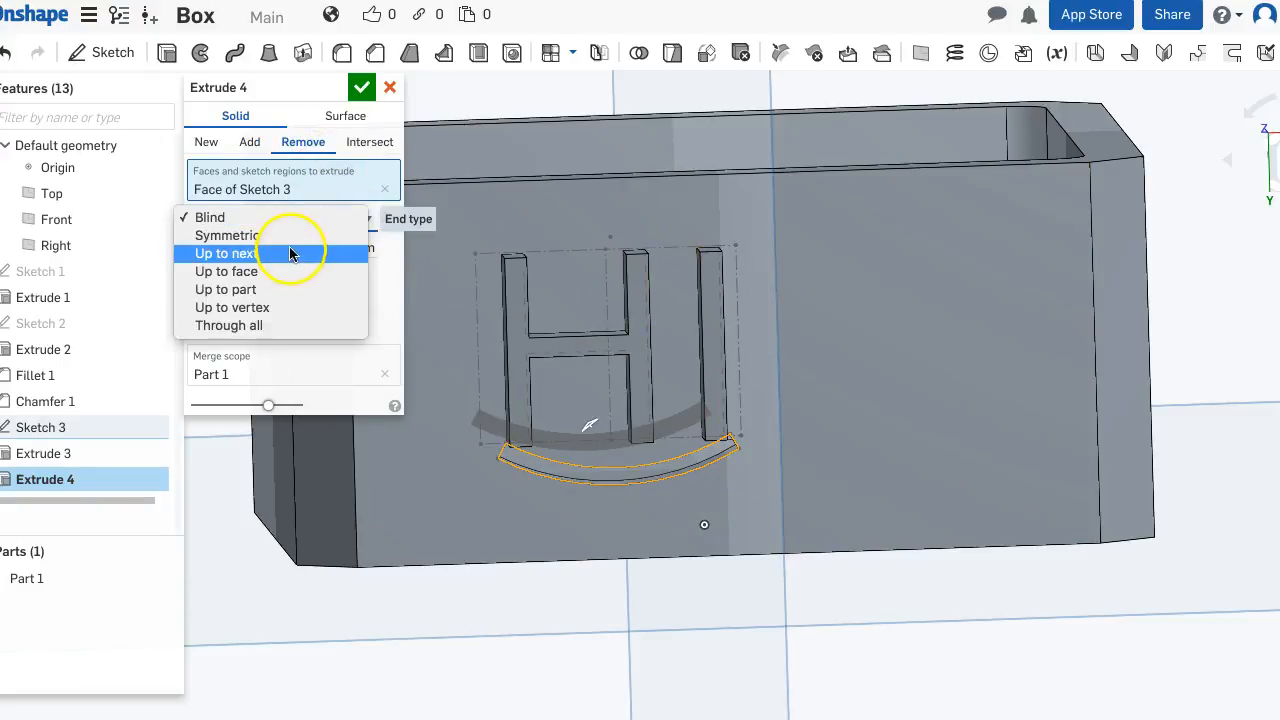
left_click(230, 271)
right_click_drag(480, 249, 466, 217)
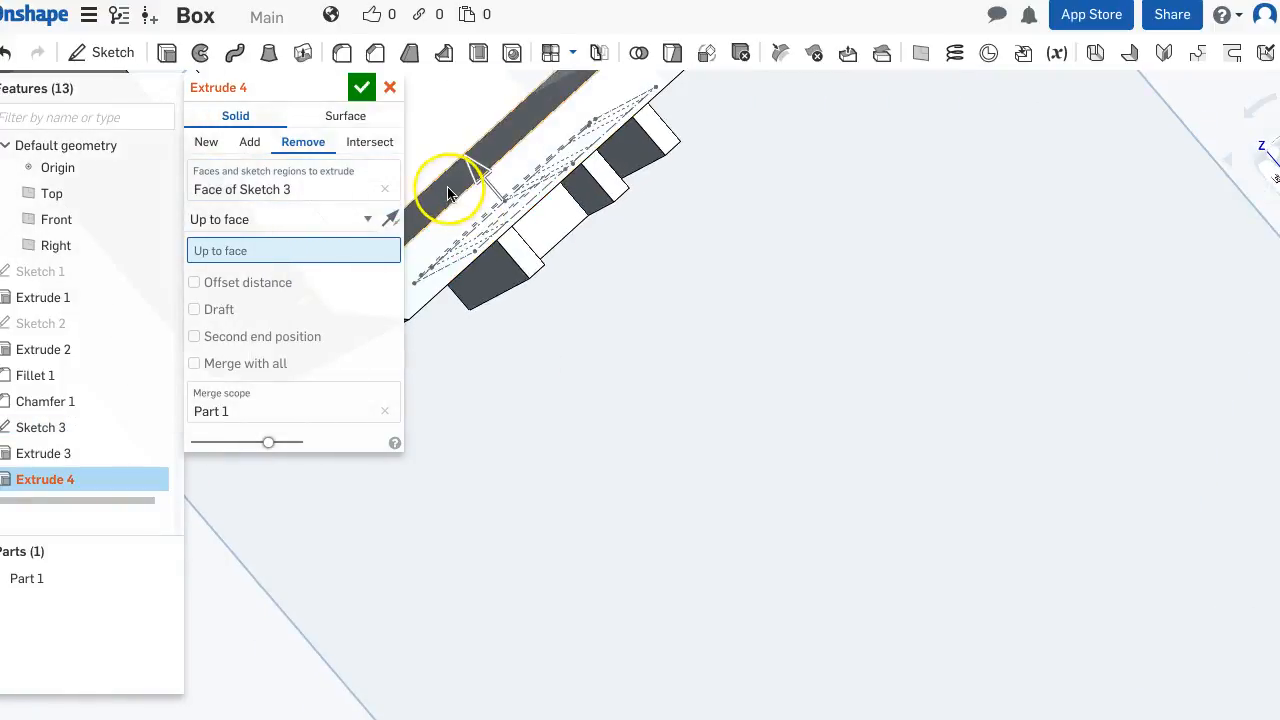
left_click(450, 193)
left_click(359, 90)
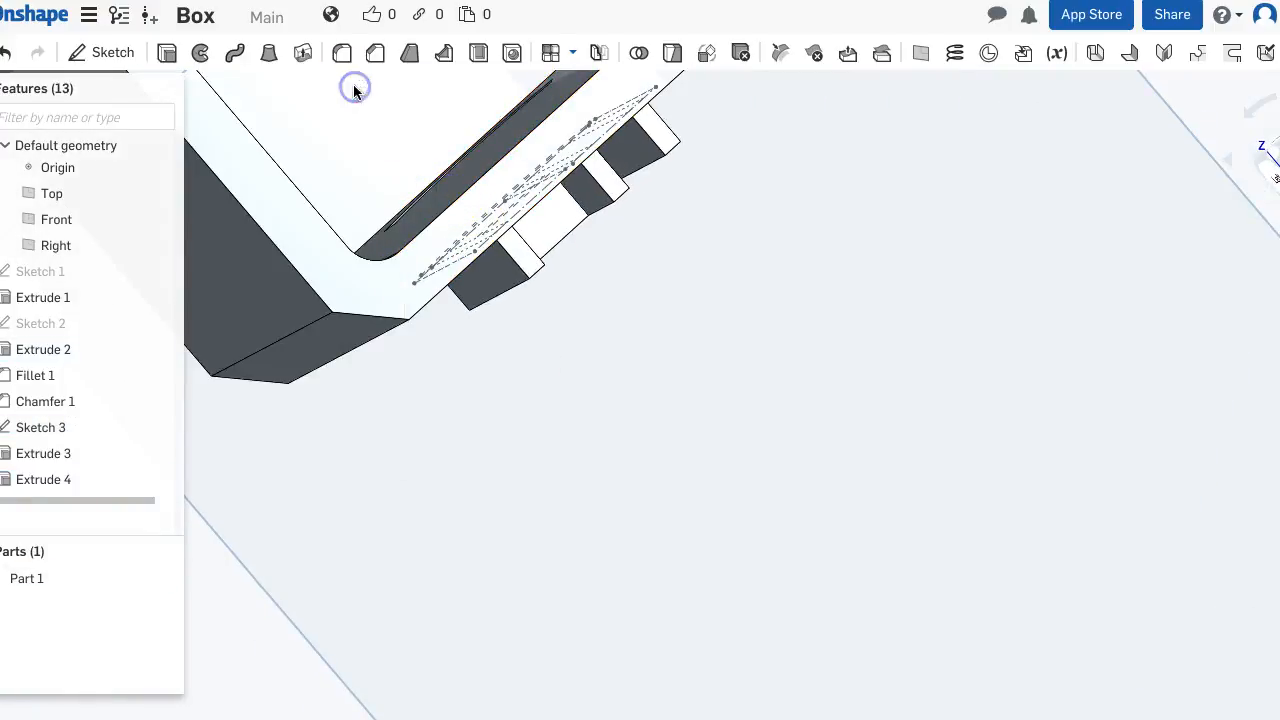
Inspect the raised letters and curved cut, and orient the view normal to the lettered wall.
right_click_drag(600, 391, 512, 316)
mouse_move(510, 290)
right_mouse_down()
mouse_move(494, 294)
mouse_move(511, 329)
mouse_move(514, 429)
mouse_move(503, 323)
mouse_move(670, 336)
mouse_move(666, 303)
mouse_move(749, 434)
mouse_move(646, 334)
right_mouse_up()
scroll(503, 323, "up", 2)
scroll(506, 332, "down", 5)
left_click(591, 157)
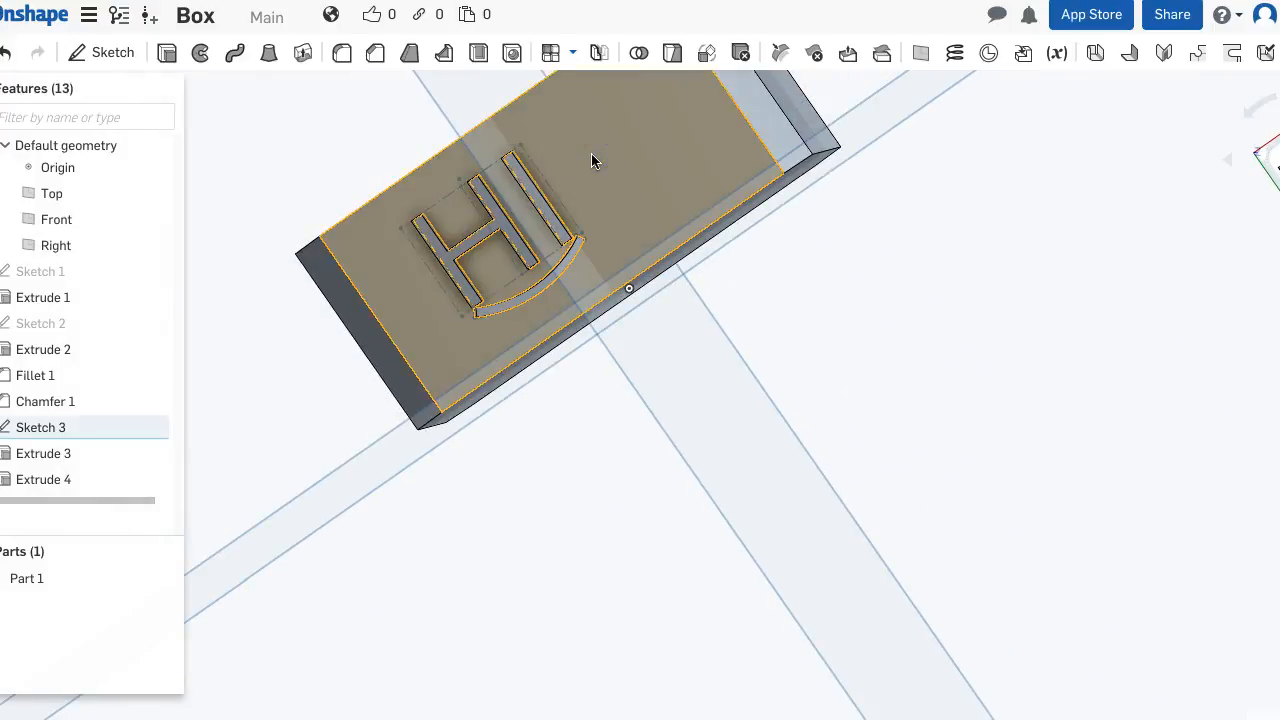
key("n")
left_click(1051, 354)
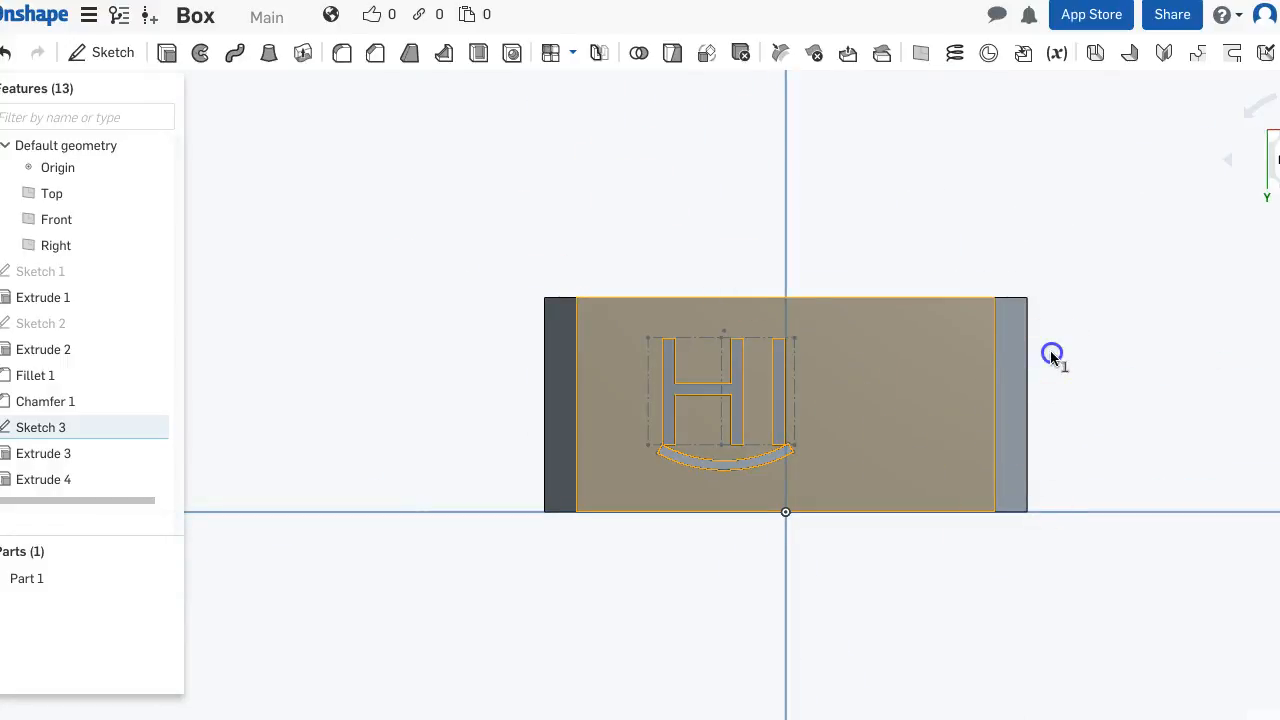
left_click(1074, 350)
right_click(1073, 347)
left_click(994, 271)
left_click(735, 207)
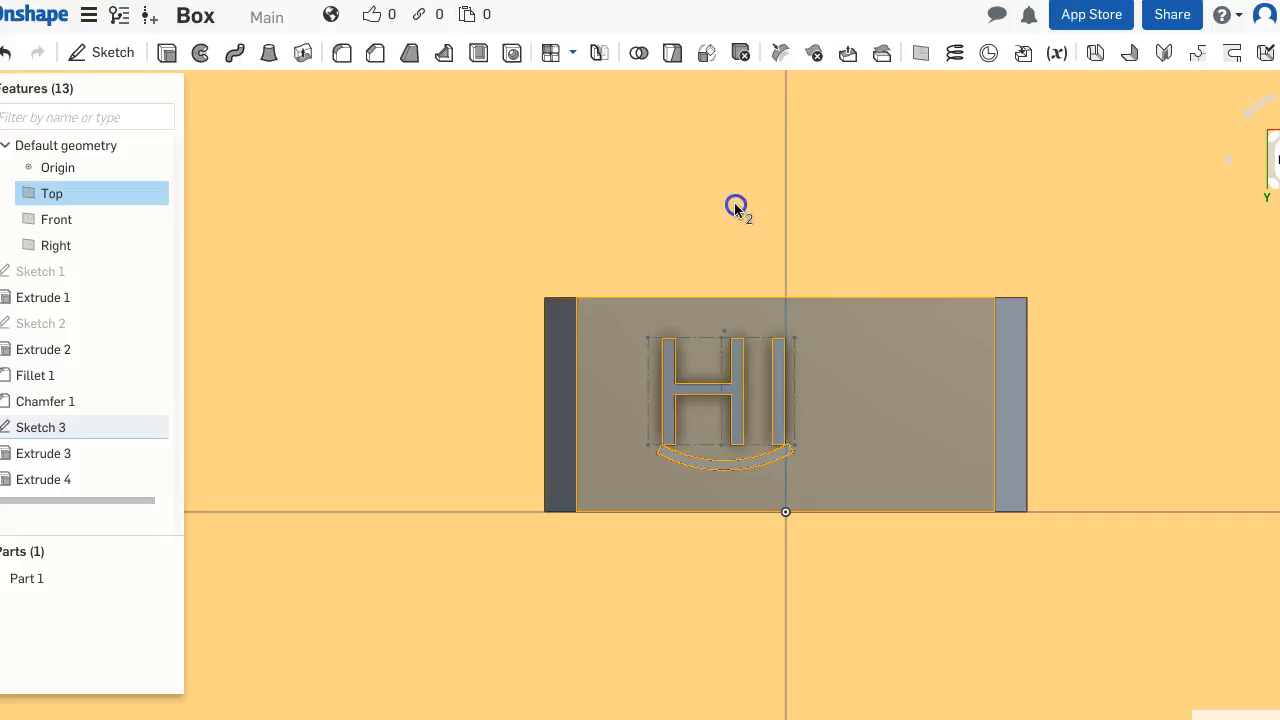
left_click(735, 208)
scroll(742, 214, "down", 5)
scroll(742, 218, "up", 1)
left_click(1109, 340)
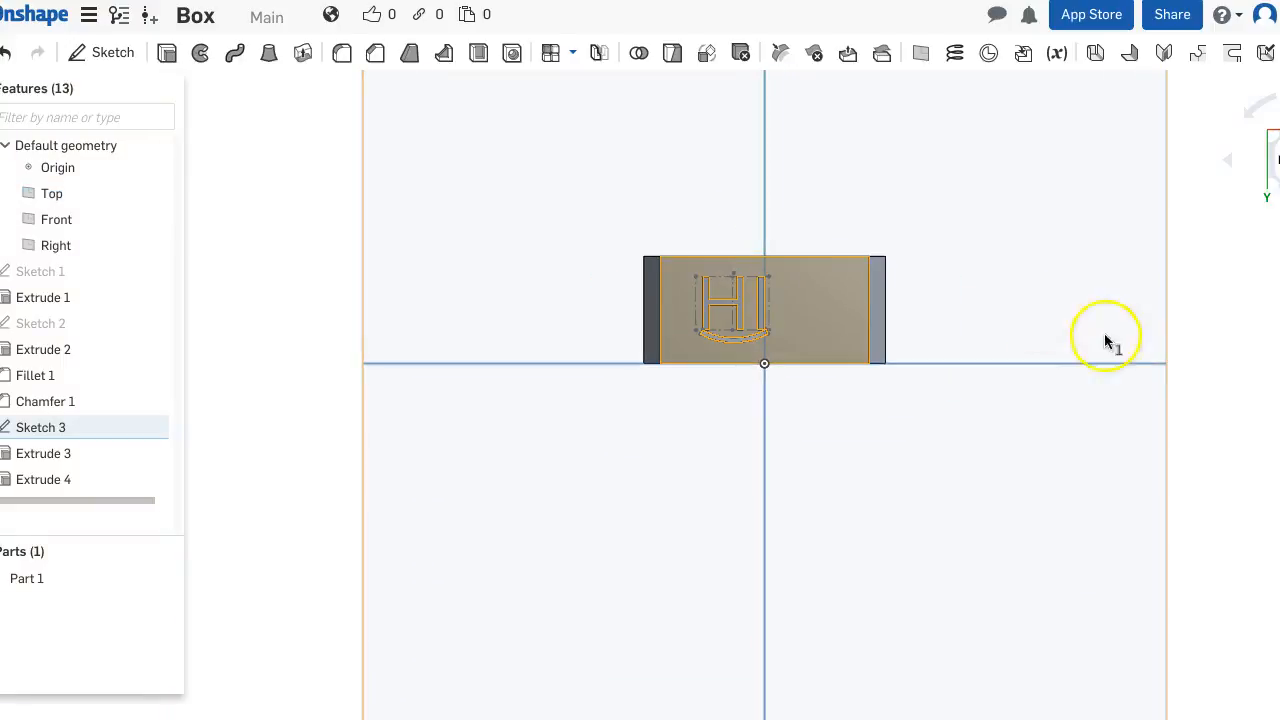
left_click(1075, 372)
scroll(978, 360, "down", 1)
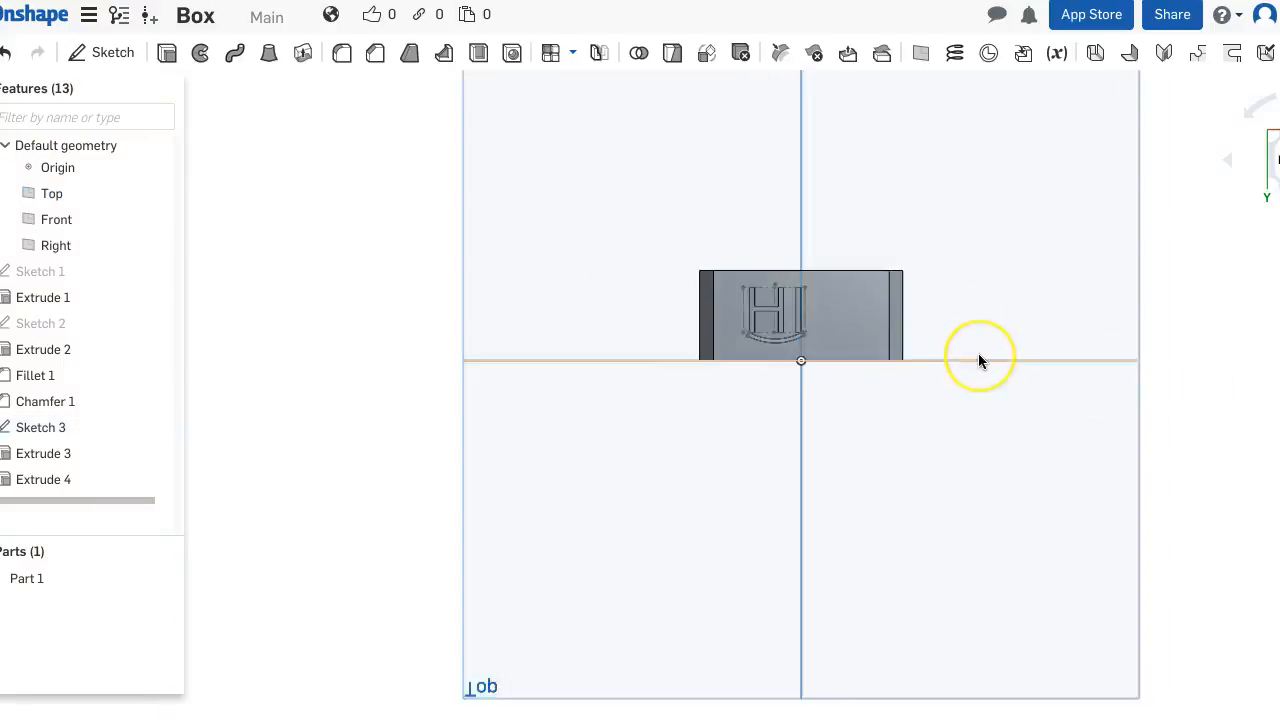
scroll(978, 358, "up", 4)
scroll(976, 356, "down", 1)
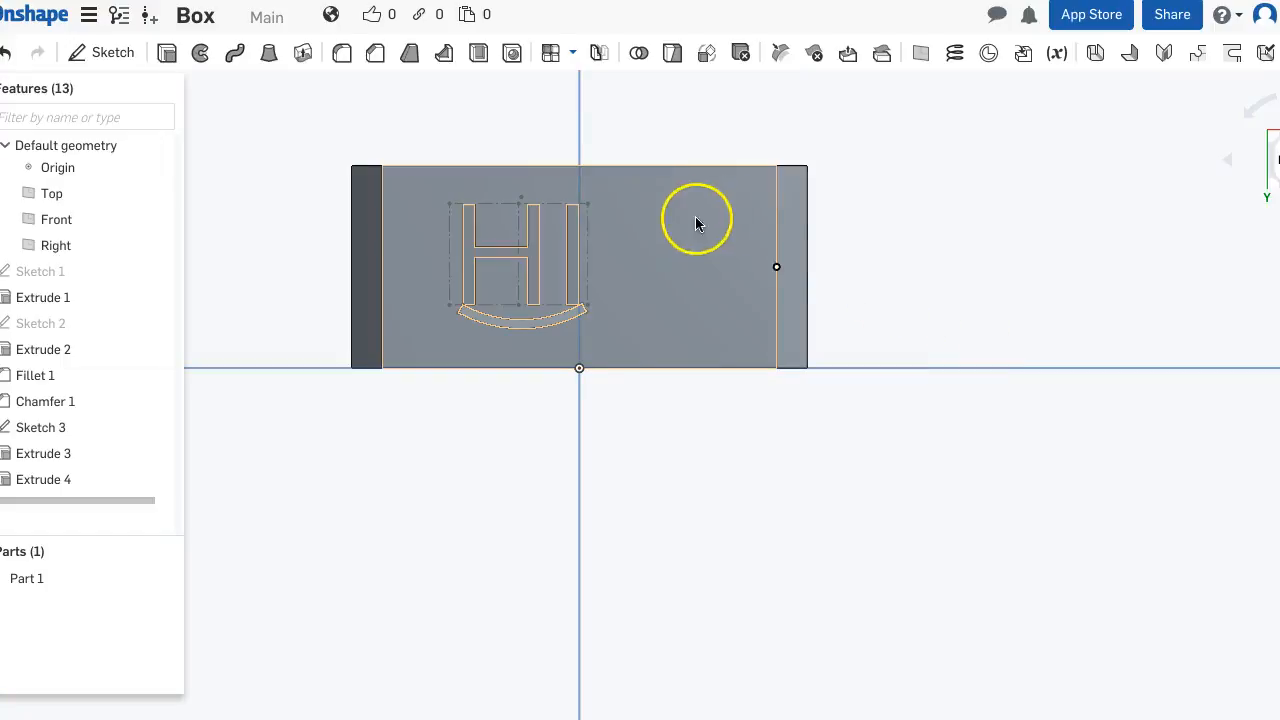